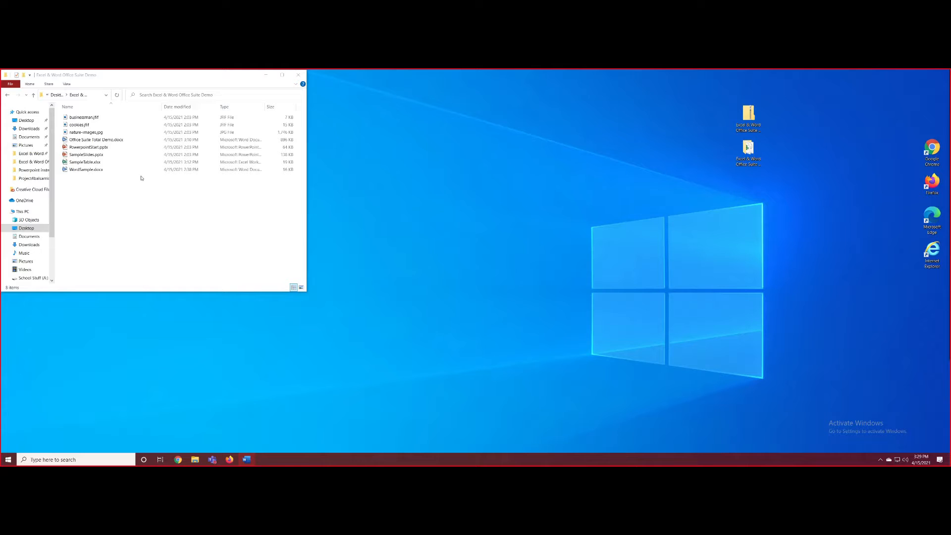
Step: Open WordSample.docx from the demo folder and place its window beside the folder window
left_click(80, 117)
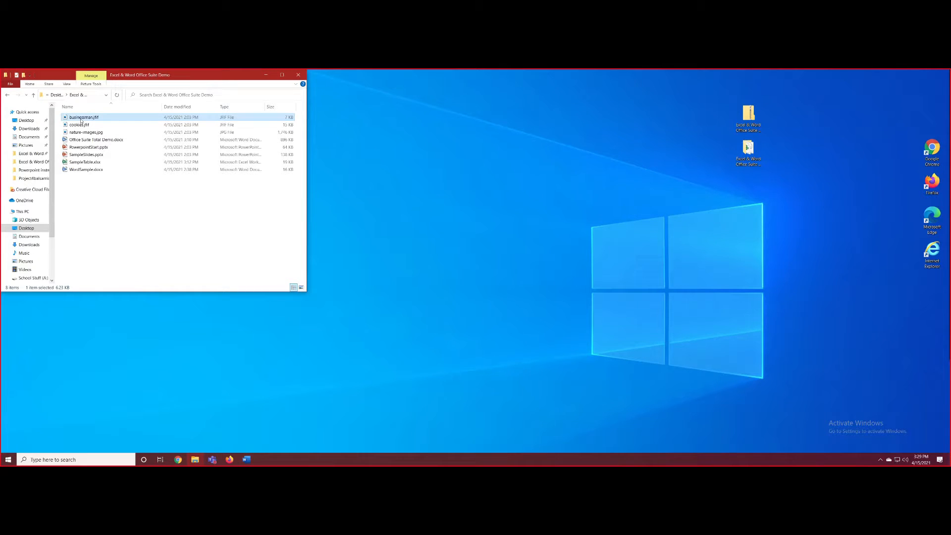
left_click(101, 163)
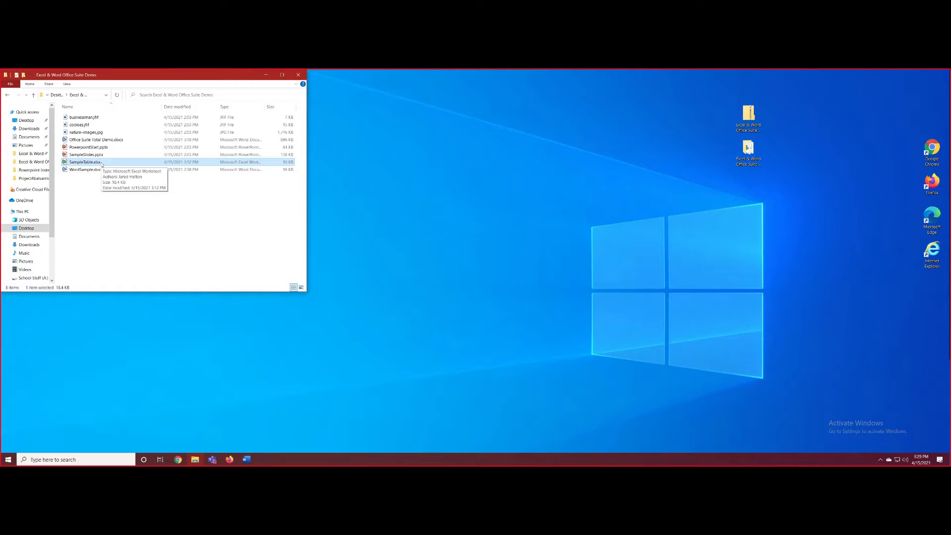
key("Up")
key("Up")
key("Up")
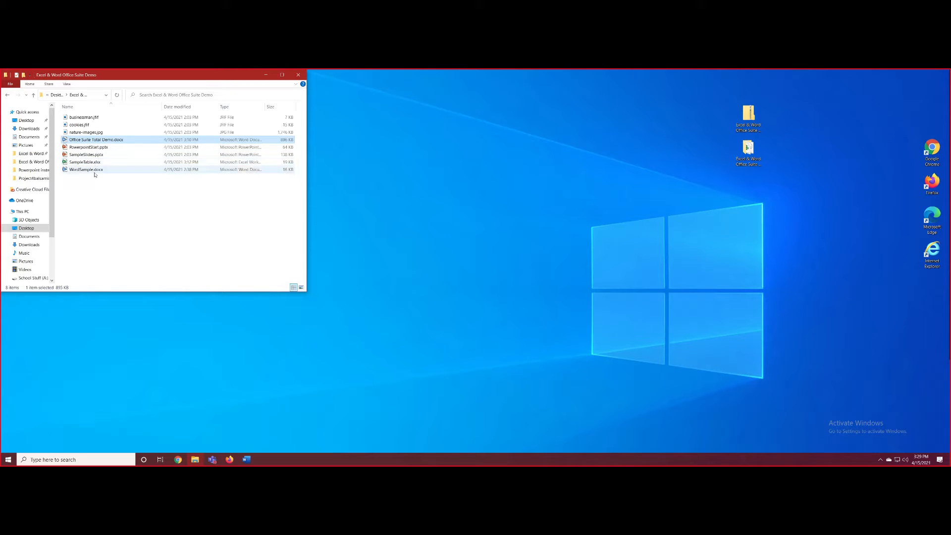
double_click(95, 172)
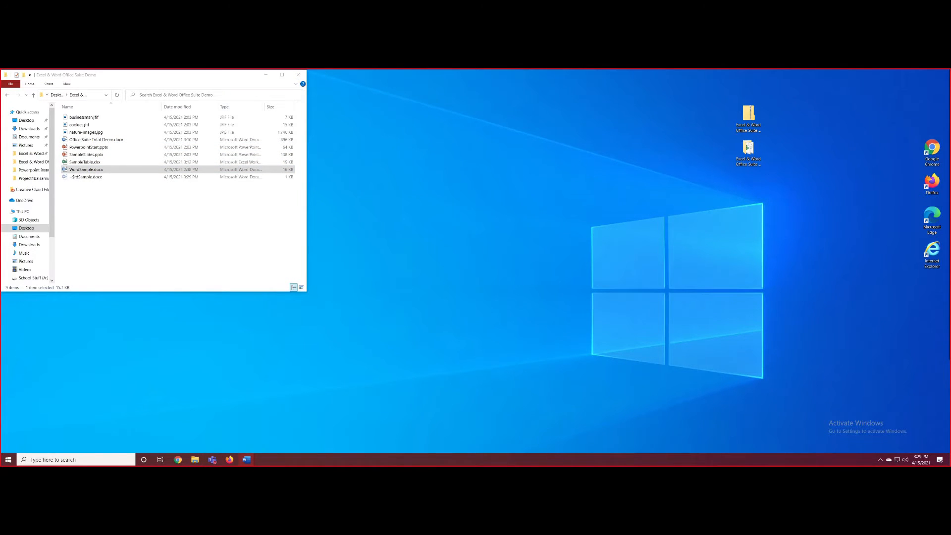
left_click_drag(950, 102, 631, 83)
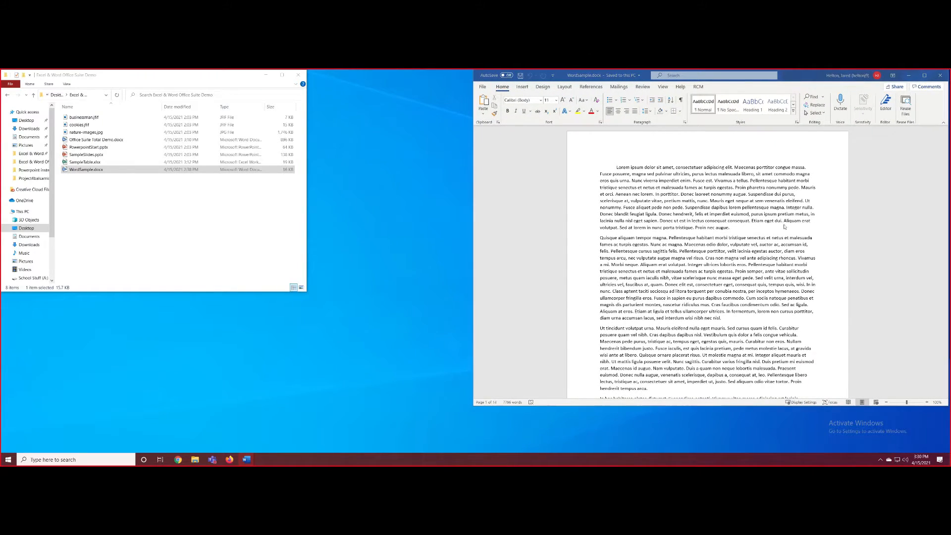
Step: Insert businessman.jfif from the folder at the start of the document's first paragraph and select the picture
left_click(90, 118)
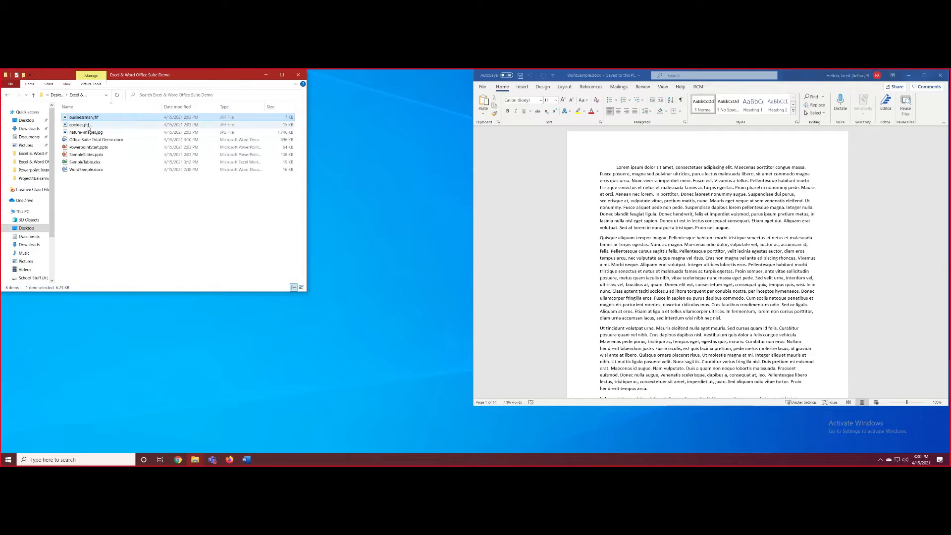
left_click_drag(91, 119, 183, 119)
left_click_drag(748, 229, 749, 228)
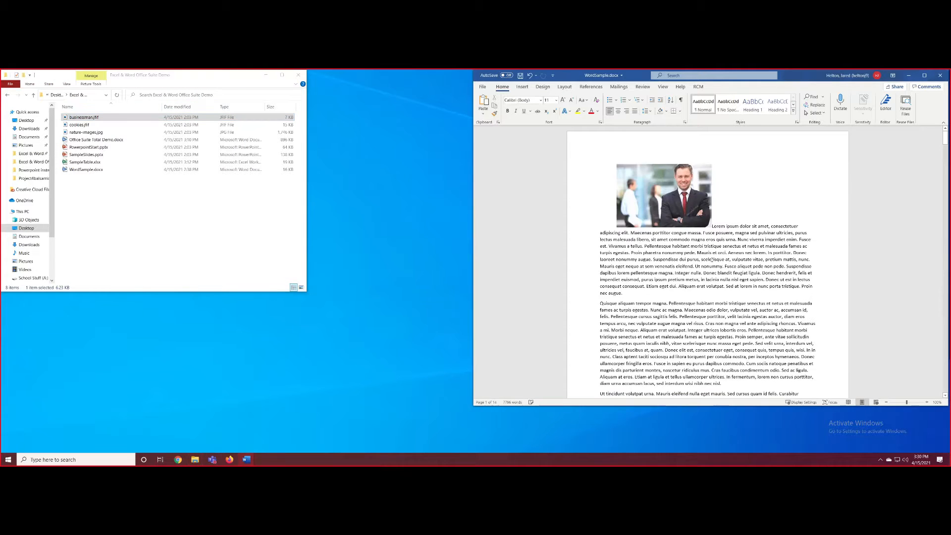
left_click(693, 211)
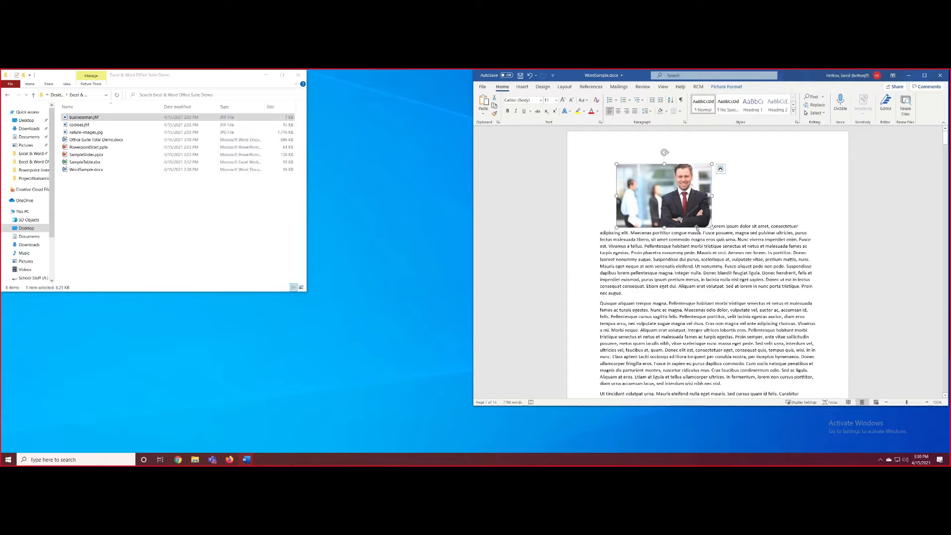
Step: Copy businessman.jfif from the folder and paste it on a new line below the first paragraph
right_click(151, 118)
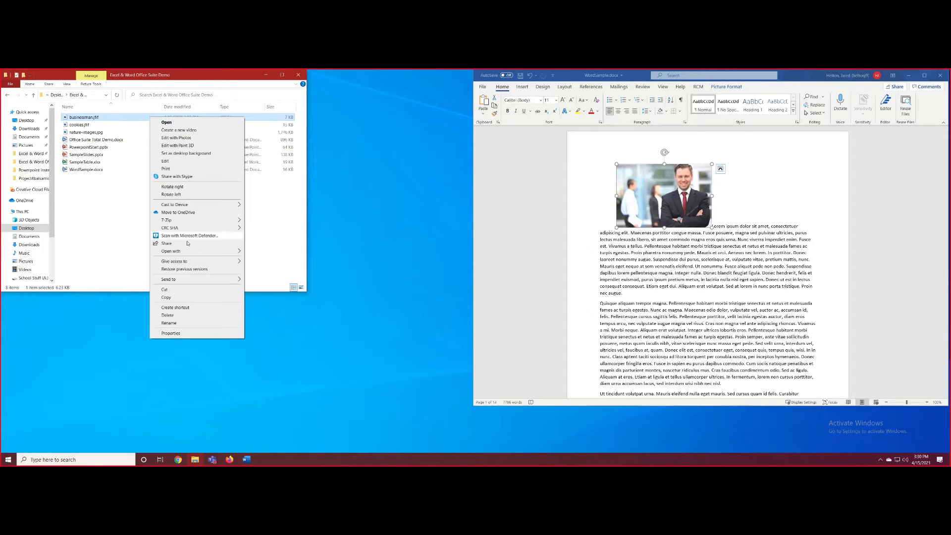
left_click(166, 297)
left_click(709, 293)
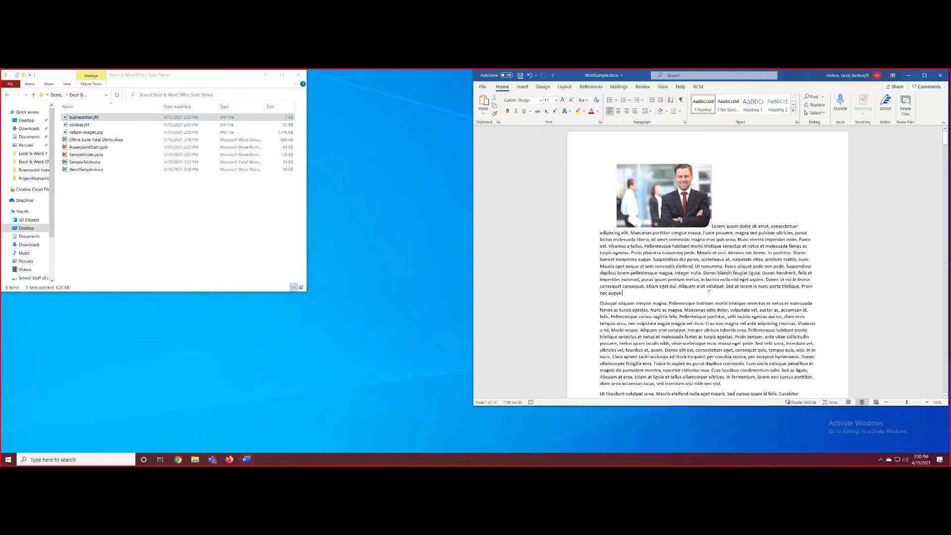
key("Return")
key("ctrl+v")
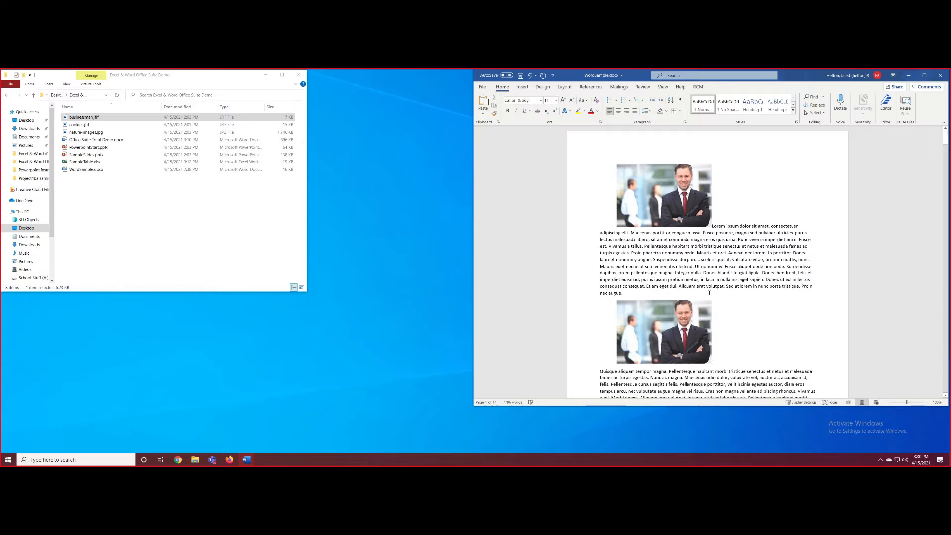
Step: Delete the businessman picture at the start of the first paragraph
scroll(692, 262, "down", 3)
left_click(692, 262)
scroll(694, 262, "up", 2)
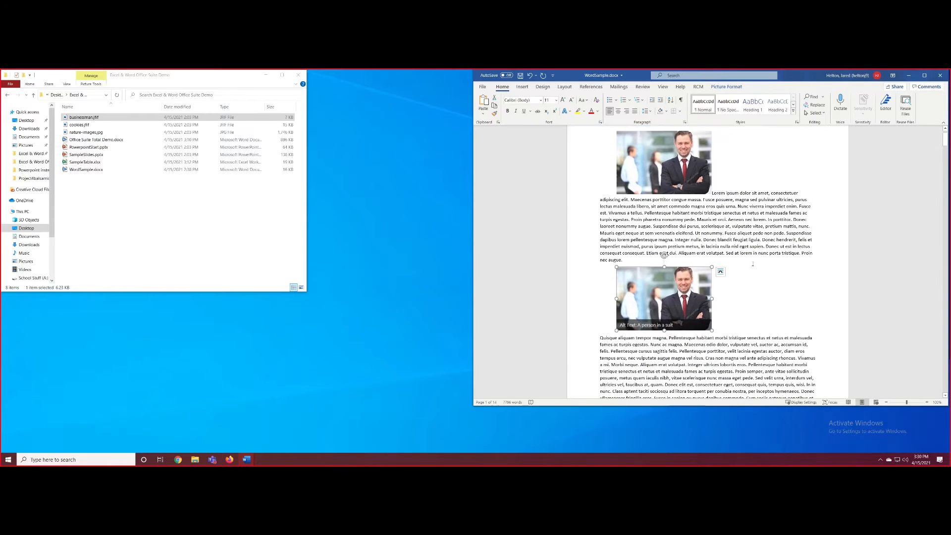
left_click(655, 166)
key("Delete")
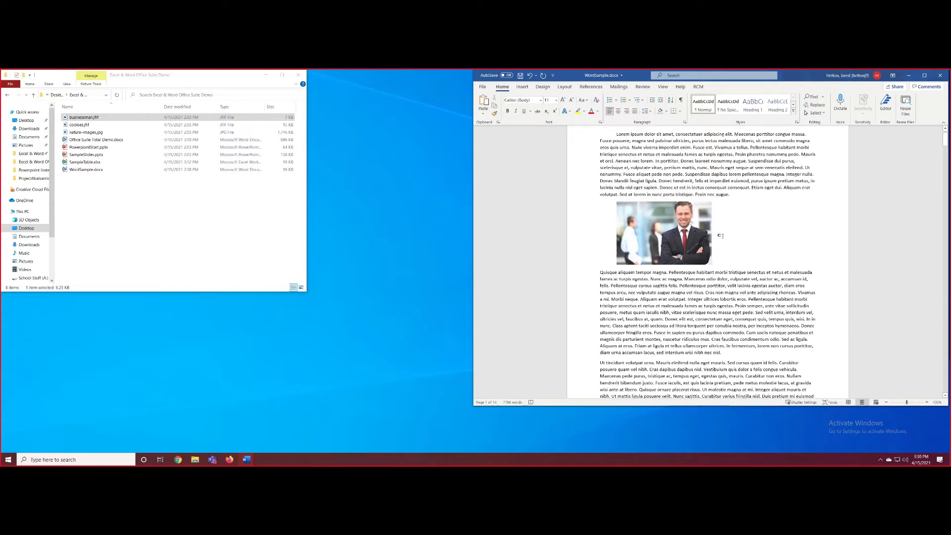
Step: Switch to a new Chrome window, load google.com and dock the window beside the document
left_click(336, 350)
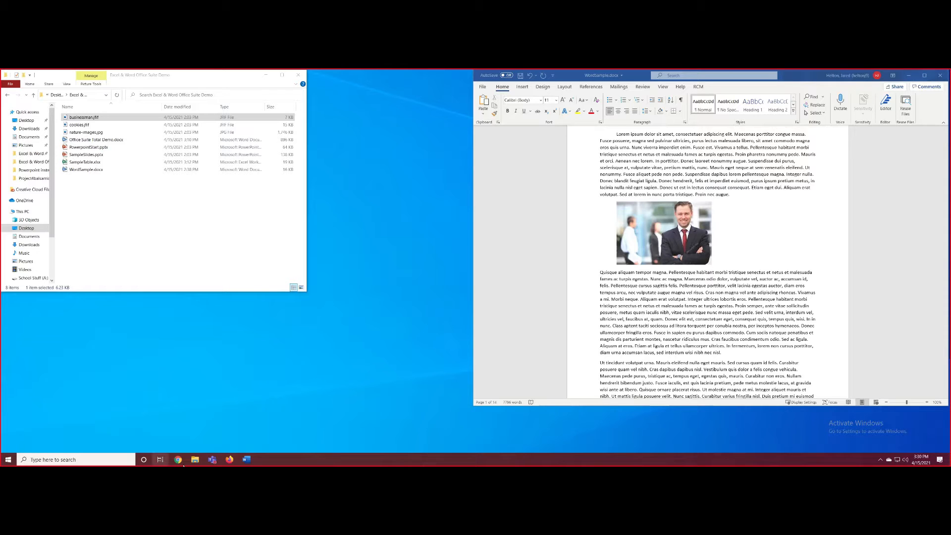
right_click(177, 459)
left_click(261, 353)
left_click_drag(282, 84, 250, 101)
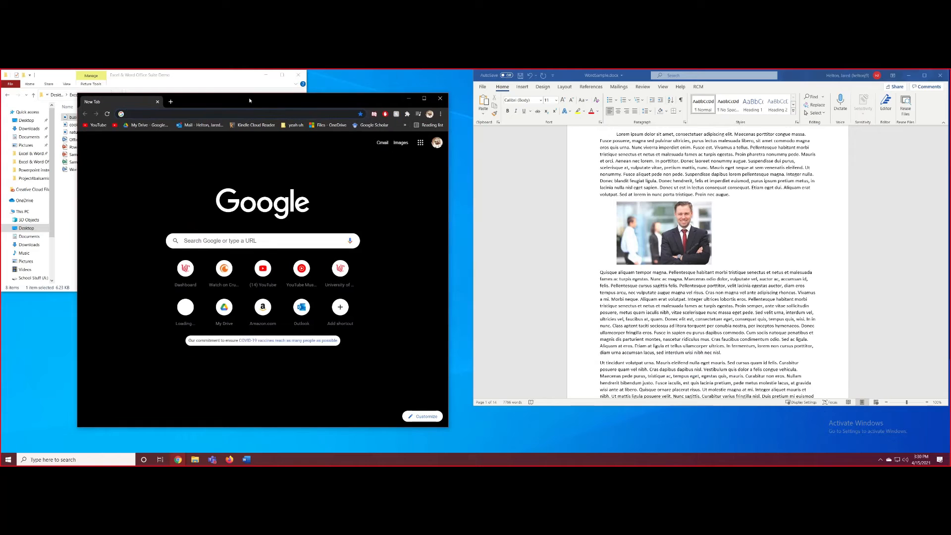
type("g")
key("Return")
type("oogle")
key("Return")
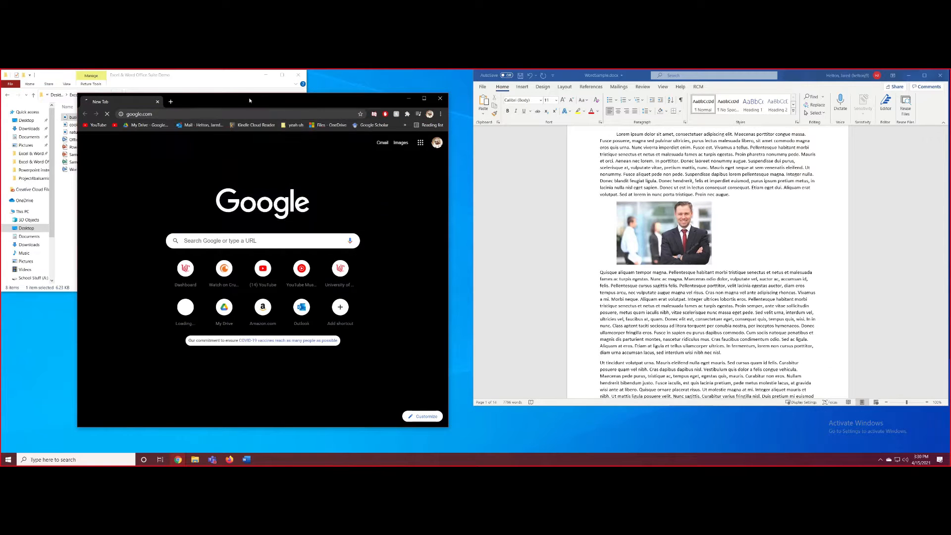
key("super+Left")
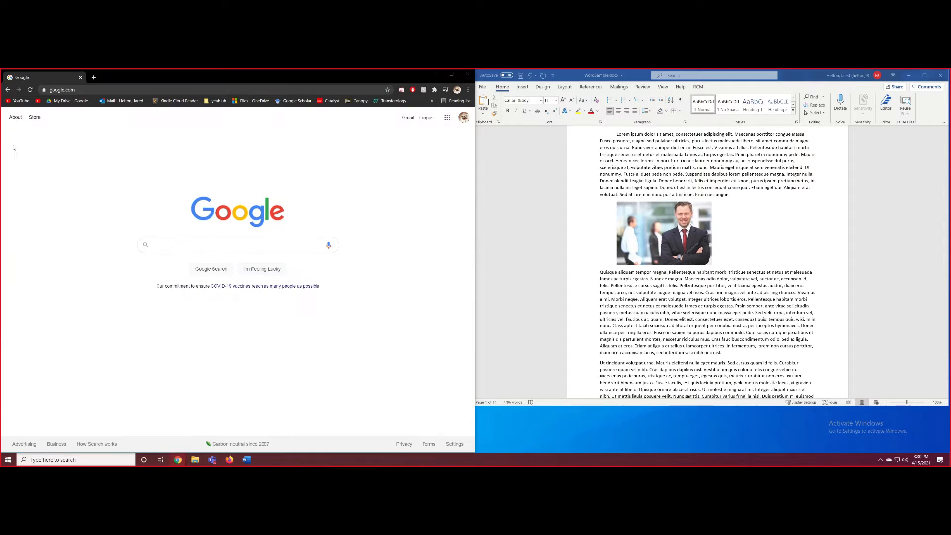
Step: Search Google Images for "businessman"
key("Escape")
left_click(425, 118)
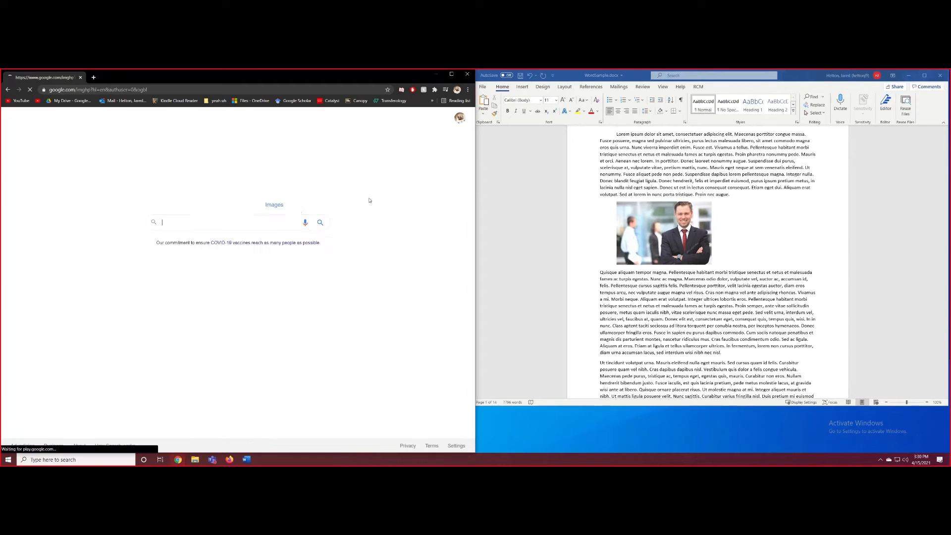
left_click(216, 220)
type("businessman")
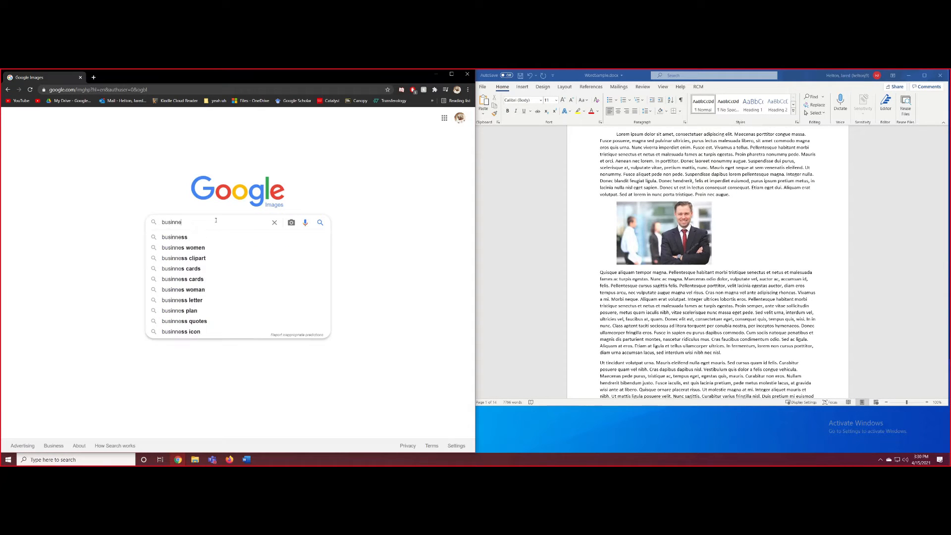
key("Return")
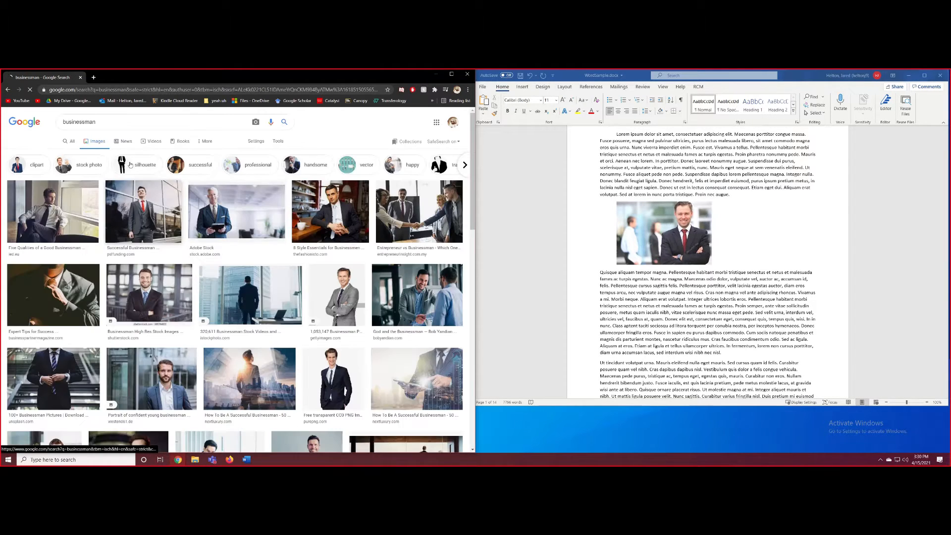
Step: Copy the "Successful Businessman" image from the search results and paste it next to the picture in the Word document
right_click(155, 200)
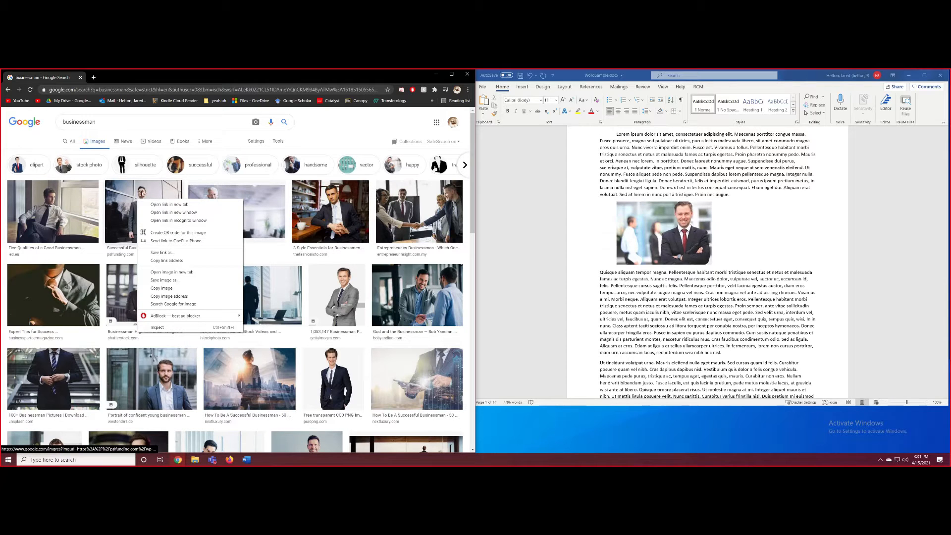
left_click(161, 287)
left_click(738, 255)
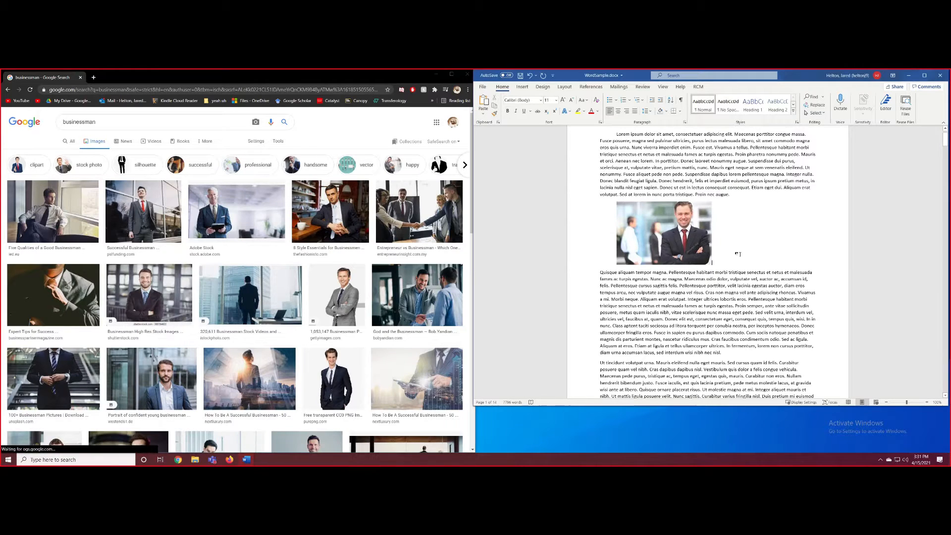
key("ctrl+v")
left_click(737, 256)
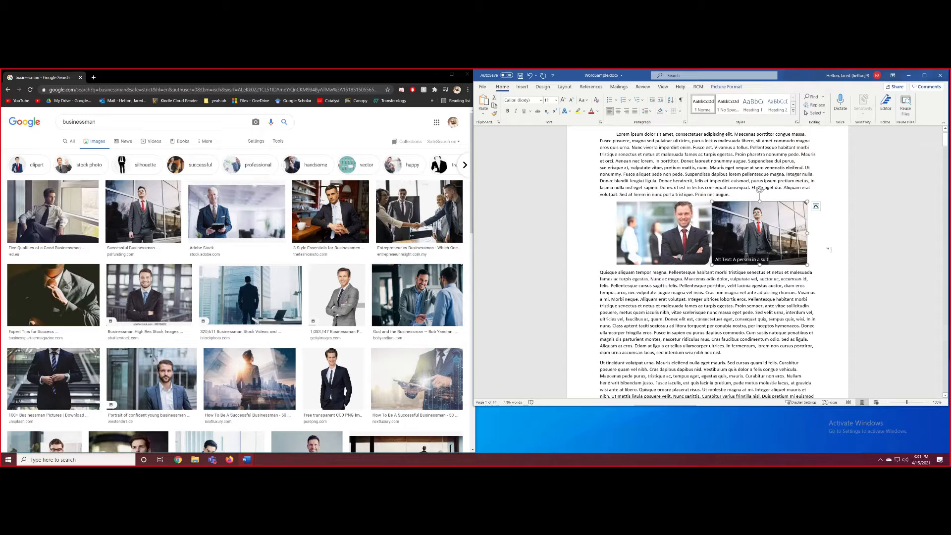
Step: Minimize the browser and apply the Cutout artistic effect to the first businessman picture in the document
left_click(441, 77)
left_click(668, 235)
scroll(668, 268, "up", 1)
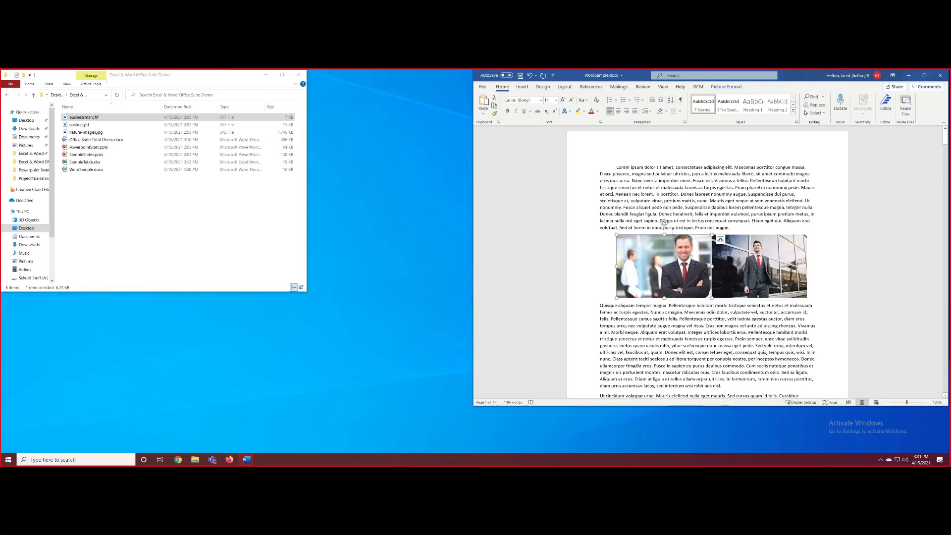
left_click(727, 87)
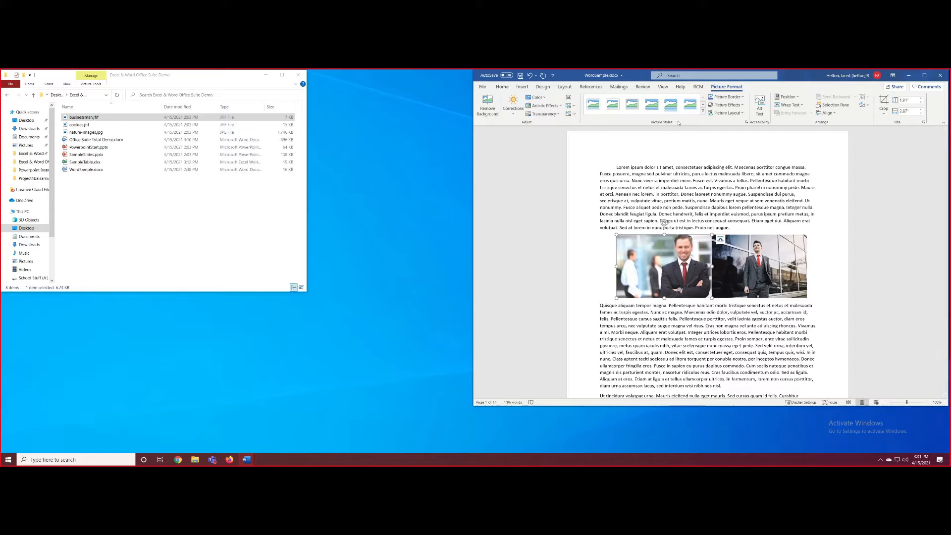
left_click(562, 106)
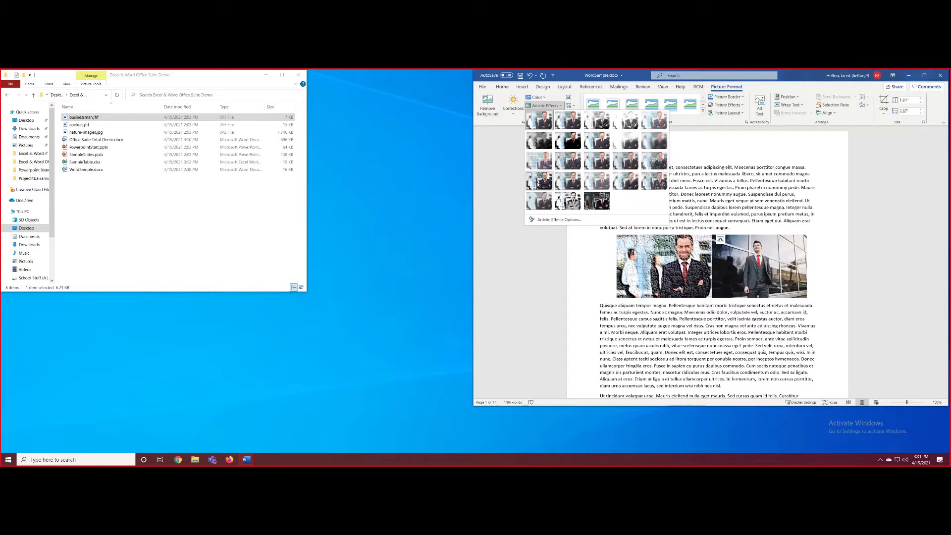
left_click(540, 203)
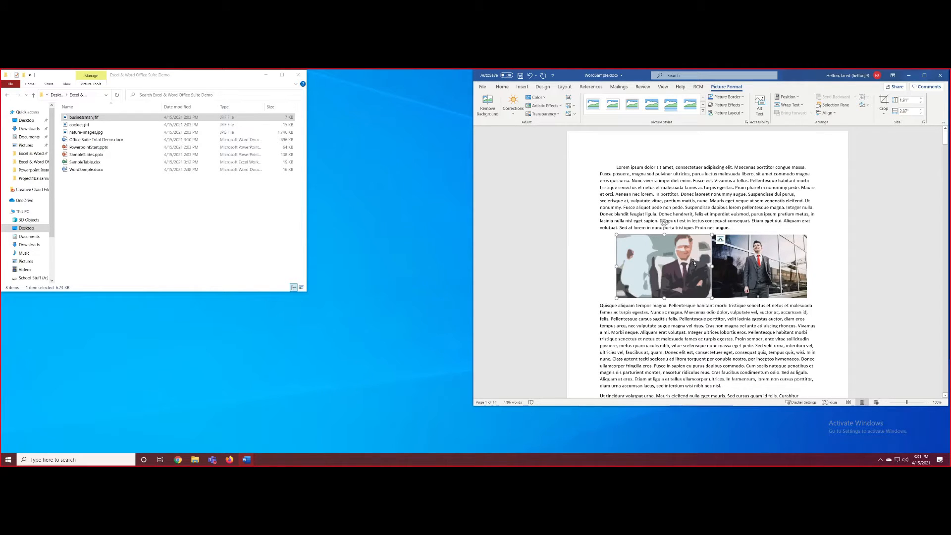
Step: Add the perspective shadow that falls below the picture to the first businessman picture
scroll(693, 263, "down", 1)
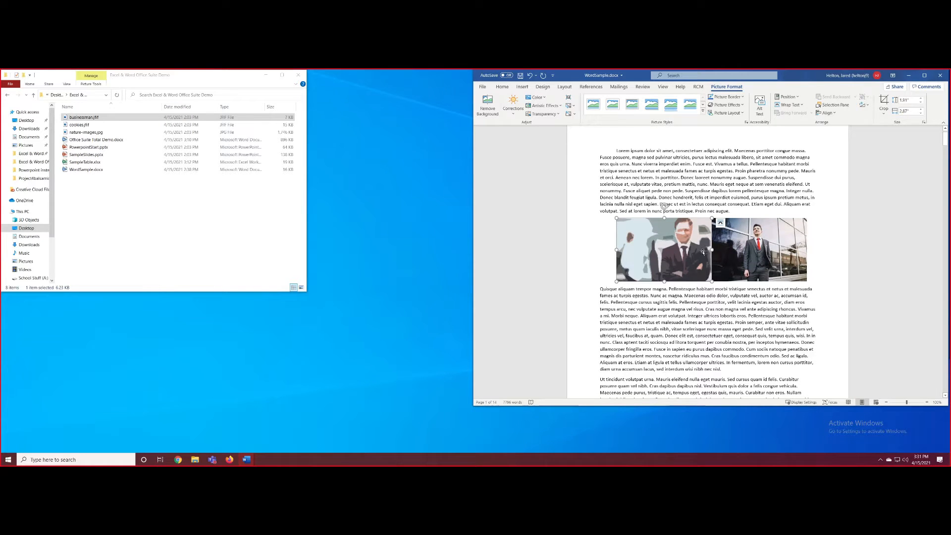
scroll(690, 255, "down", 1)
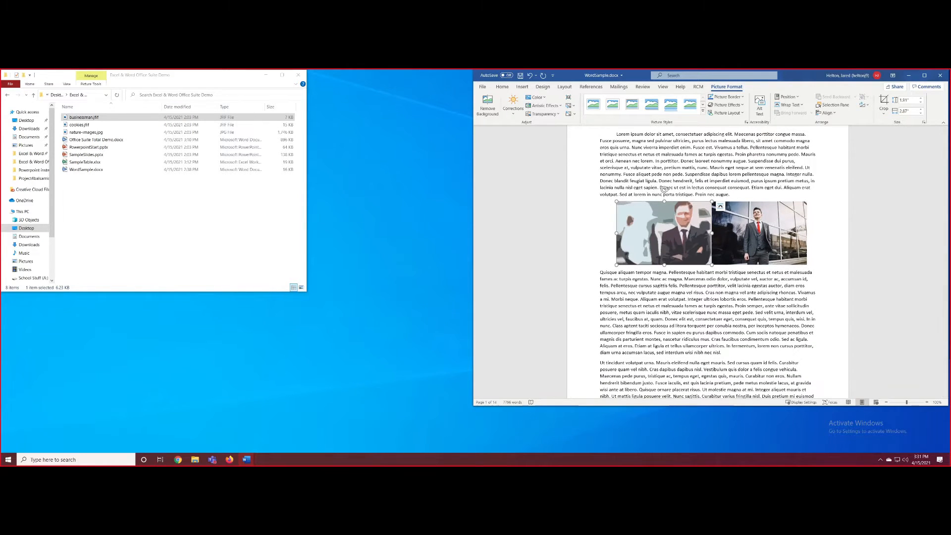
left_click(728, 105)
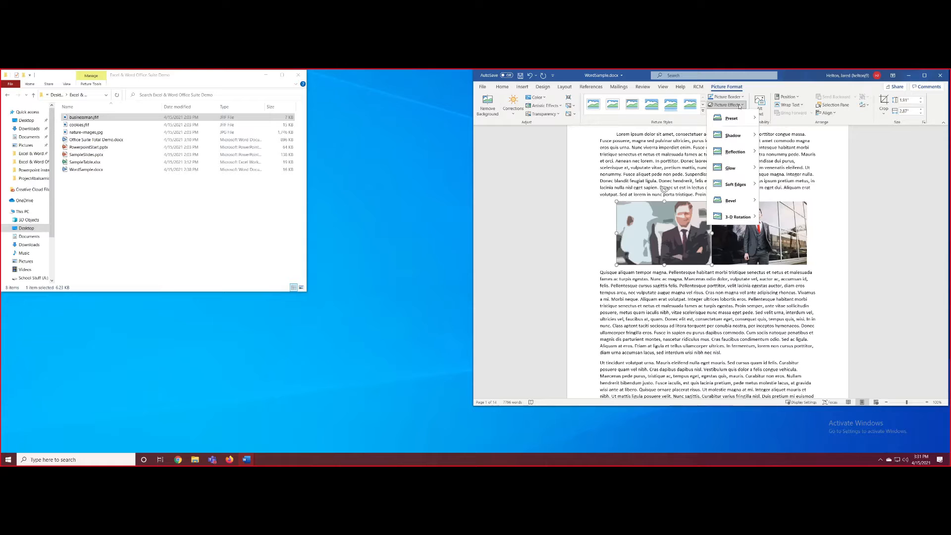
mouse_move(738, 131)
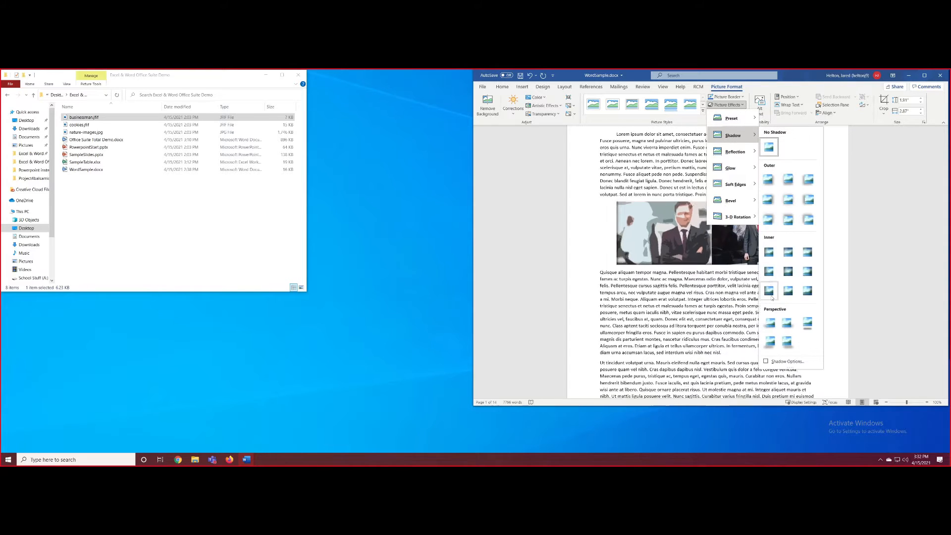
left_click(808, 324)
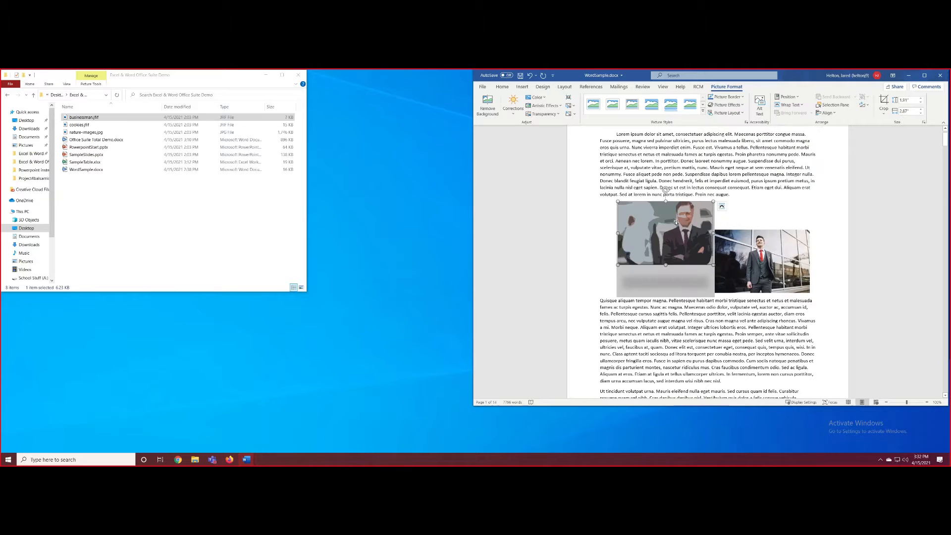
left_click(654, 238)
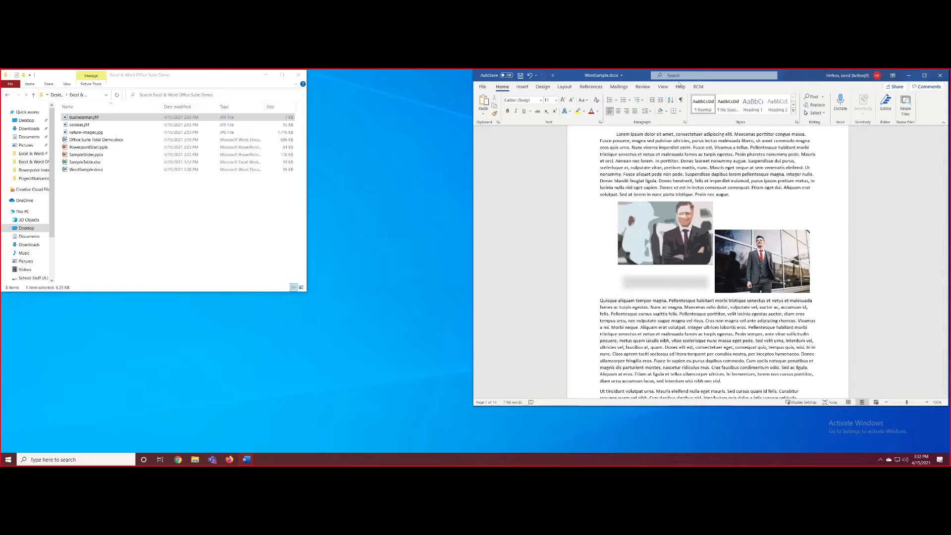
left_click(694, 235)
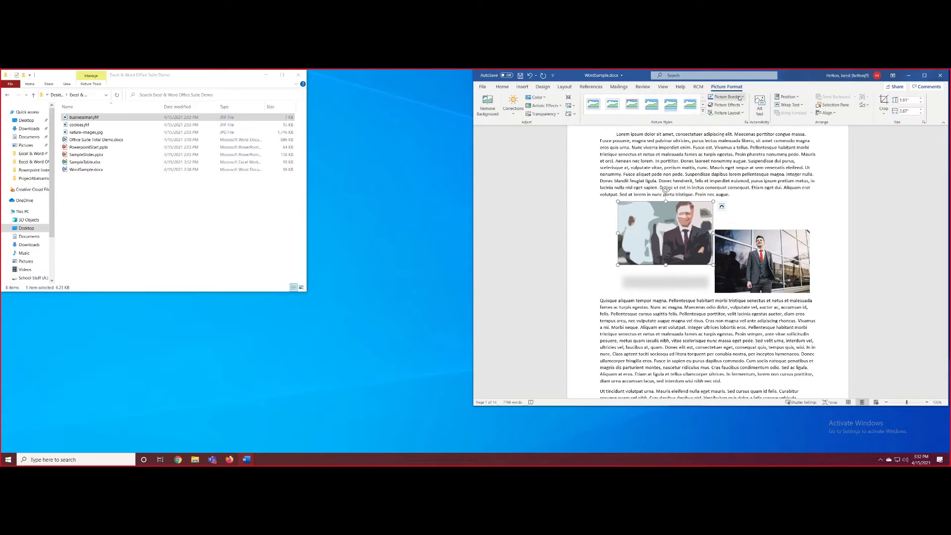
left_click(737, 97)
left_click(737, 98)
left_click(738, 106)
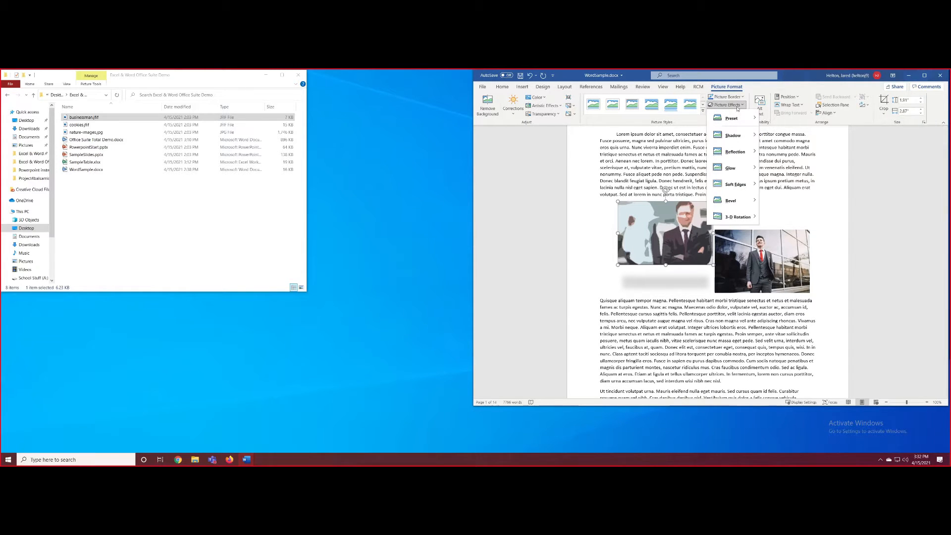
mouse_move(741, 191)
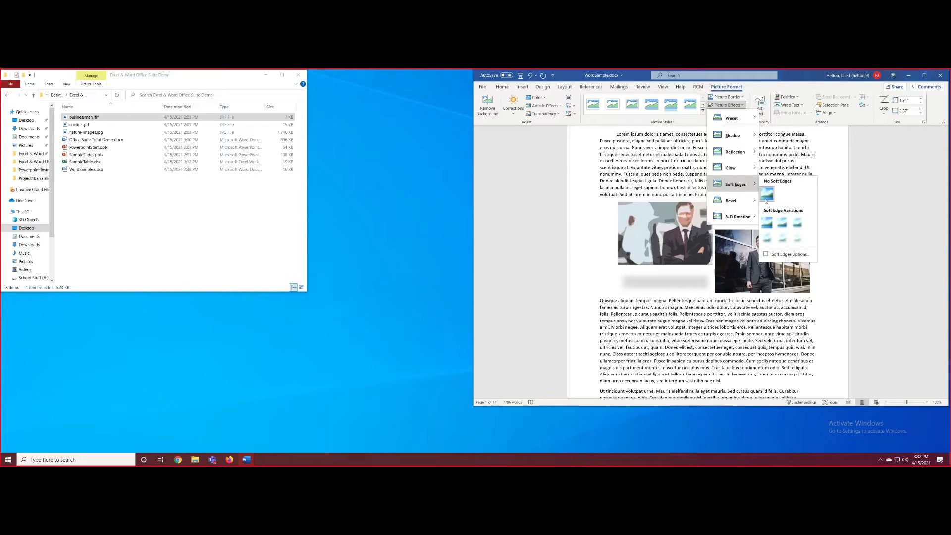
left_click(737, 106)
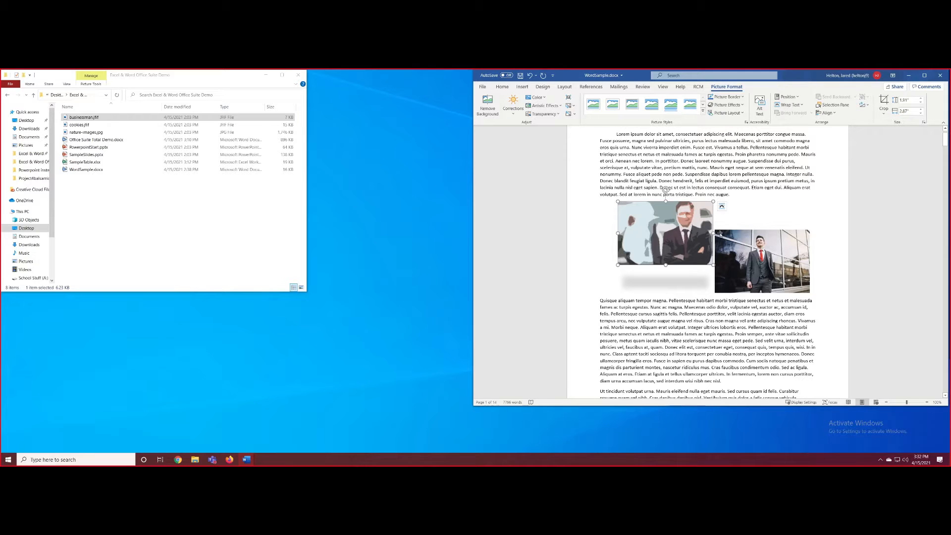
Step: Apply the Sharpen: 50% picture correction to the first businessman picture
left_click(515, 113)
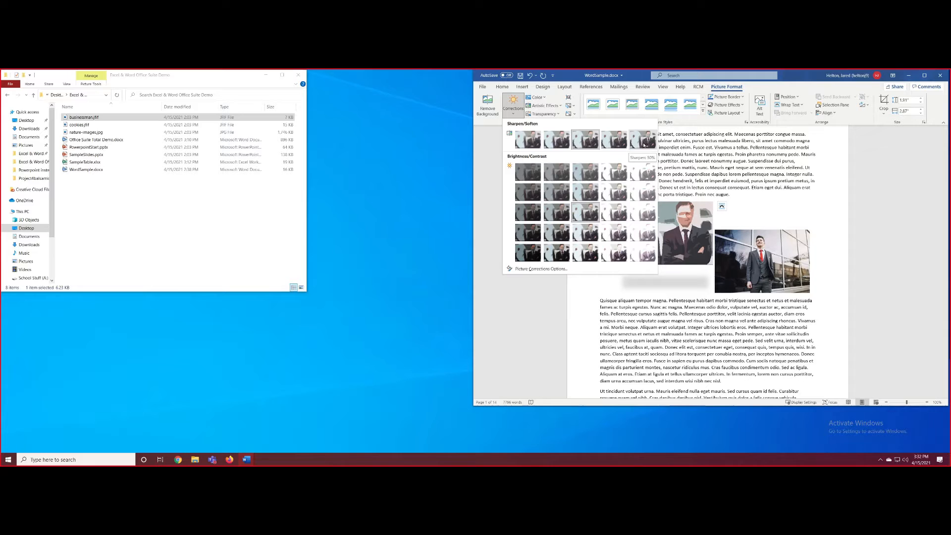
left_click(643, 144)
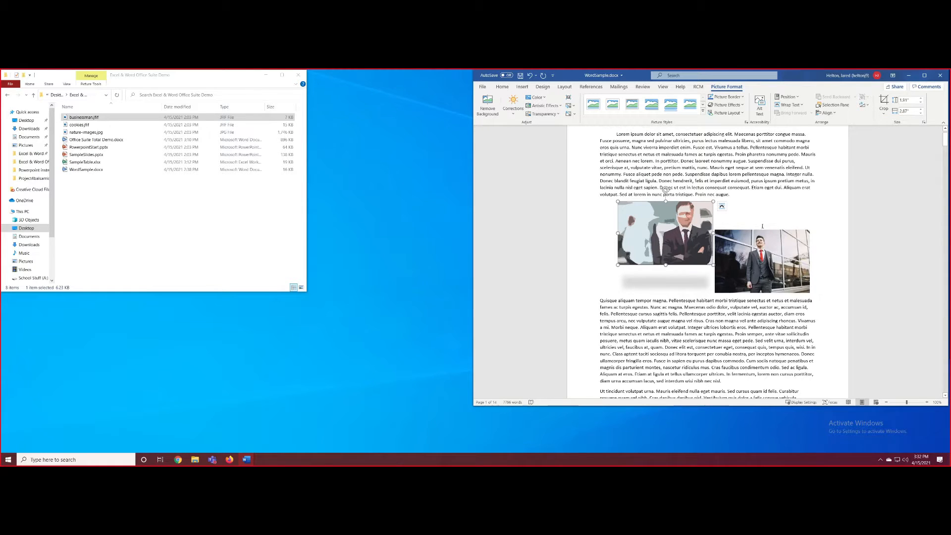
left_click(740, 227)
left_click(771, 183)
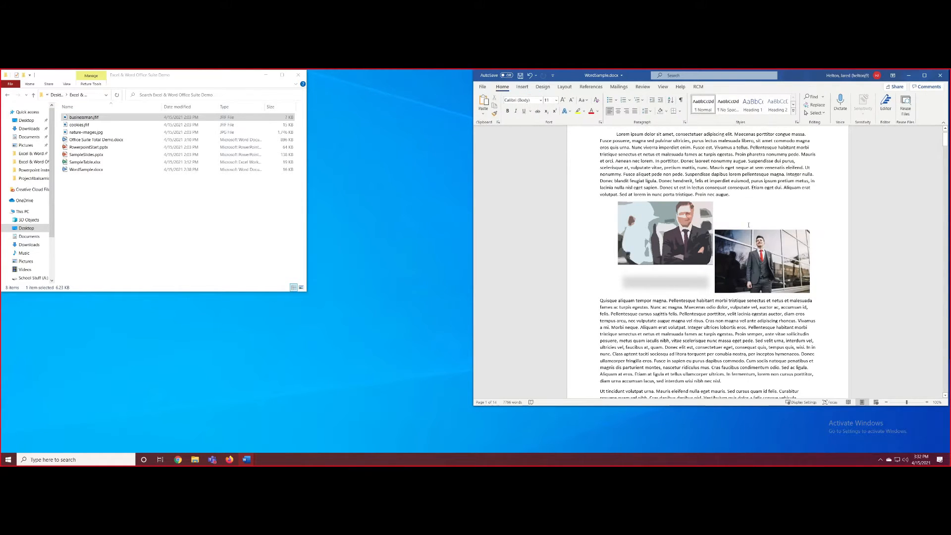
left_click(698, 255)
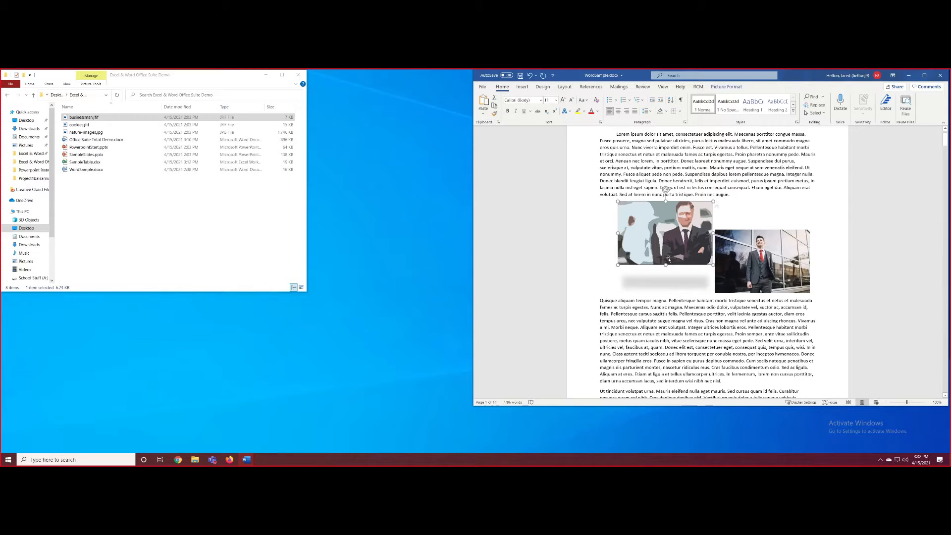
left_click(716, 87)
left_click(514, 105)
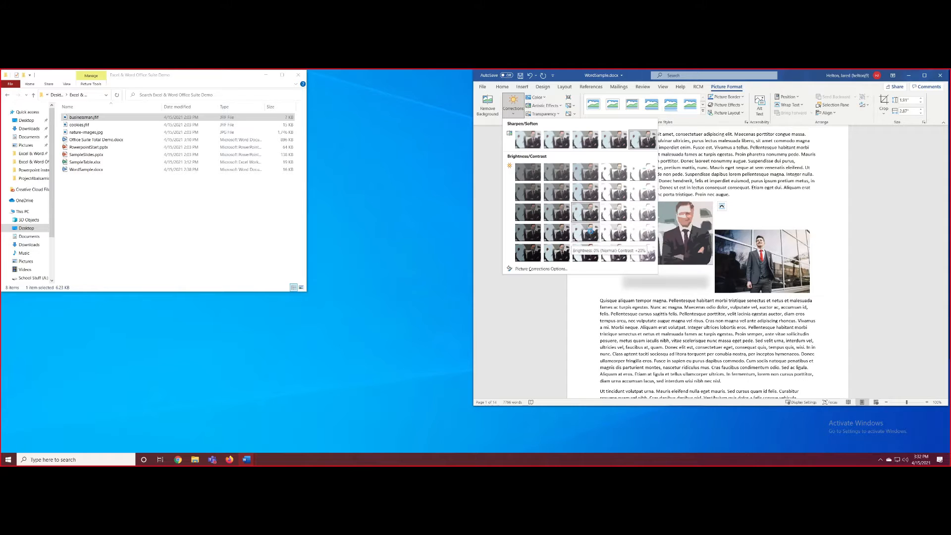
left_click(752, 175)
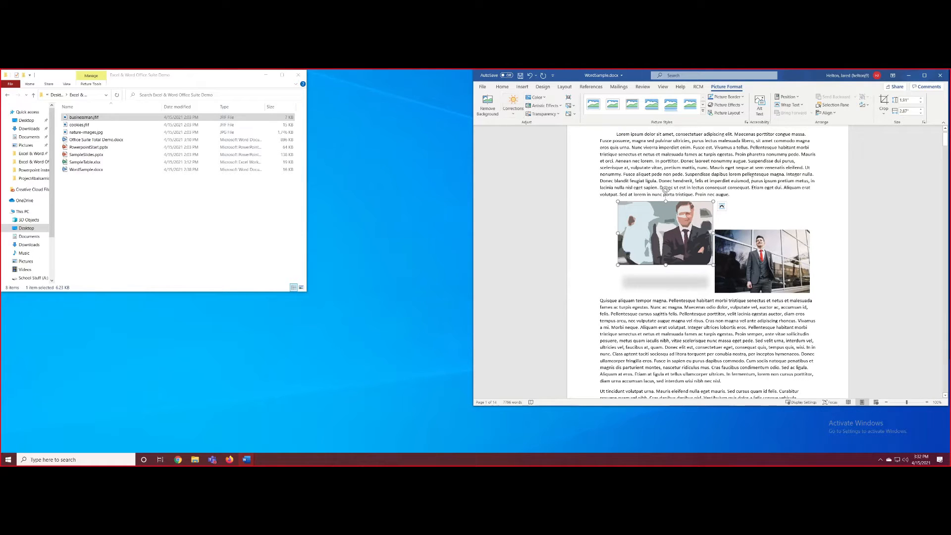
left_click(772, 241)
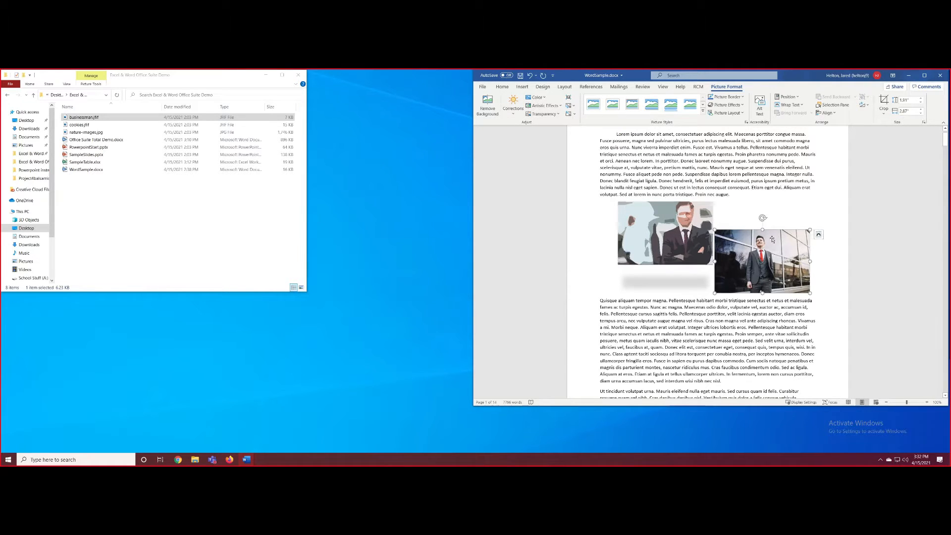
scroll(772, 239, "down", 1)
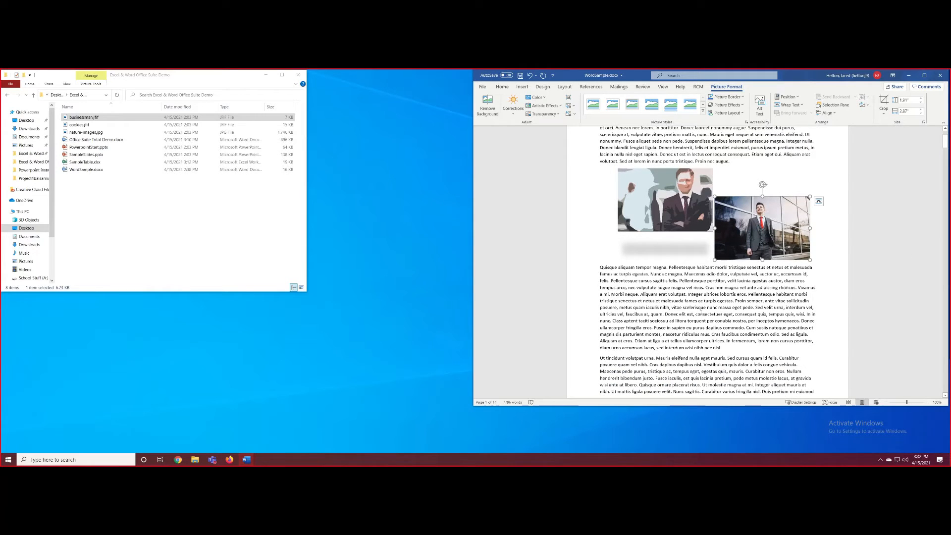
Step: Move the first businessman picture up into the text of the document's first paragraph
left_click(665, 204)
scroll(664, 204, "up", 2)
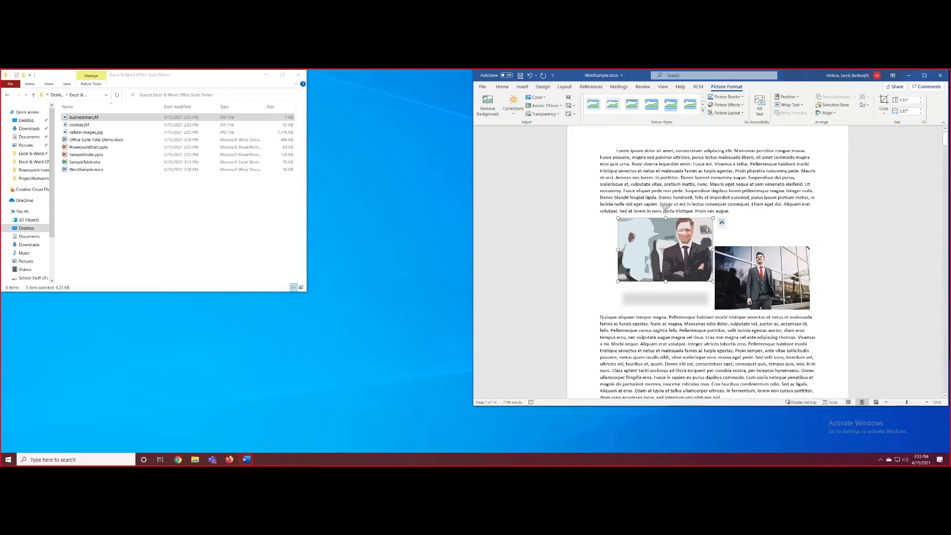
left_click_drag(681, 250, 734, 228)
Step: Set the first businessman picture's text wrapping to Square and place it against the right margin of the first paragraph
left_click(812, 206)
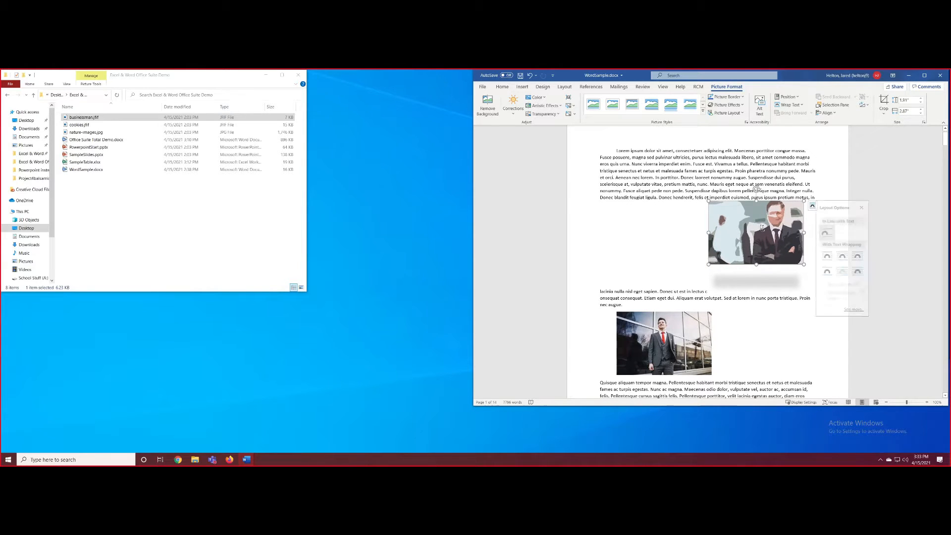
left_click(814, 208)
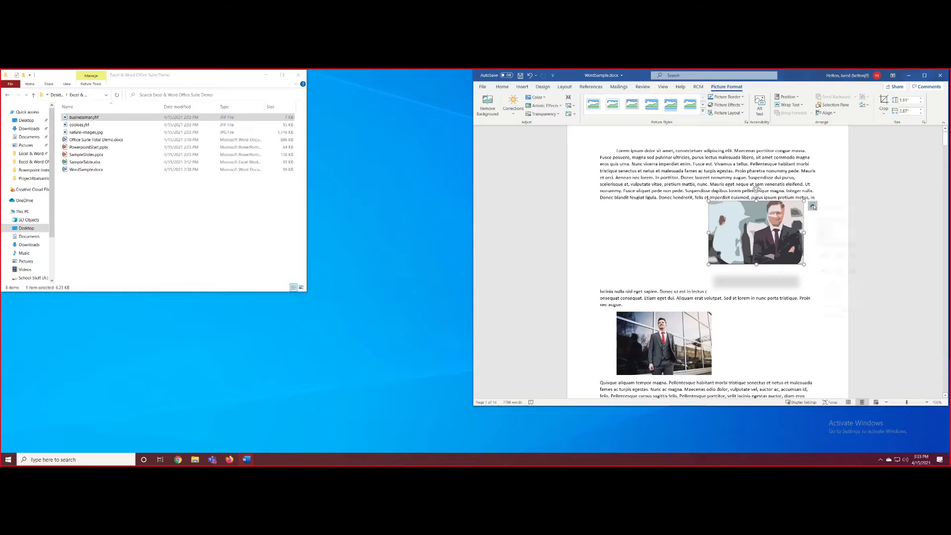
left_click(813, 207)
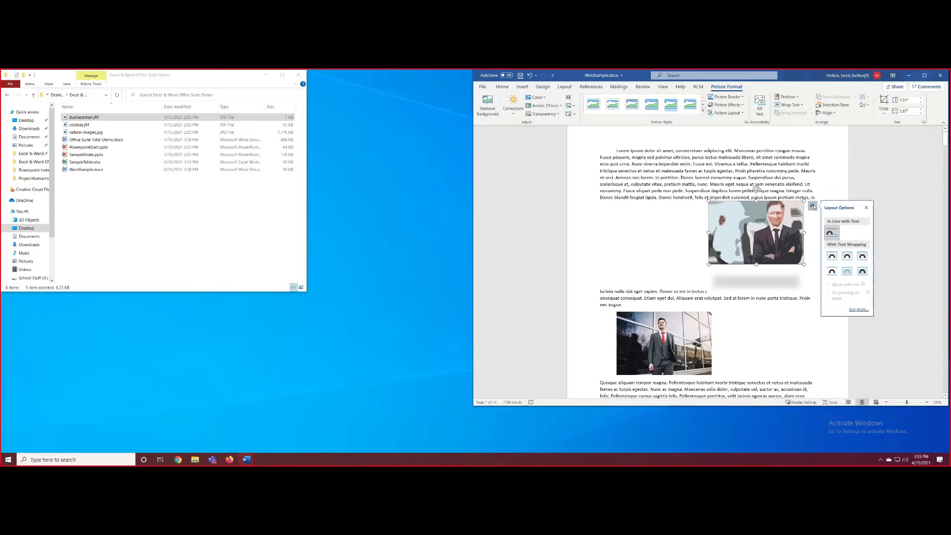
left_click(832, 257)
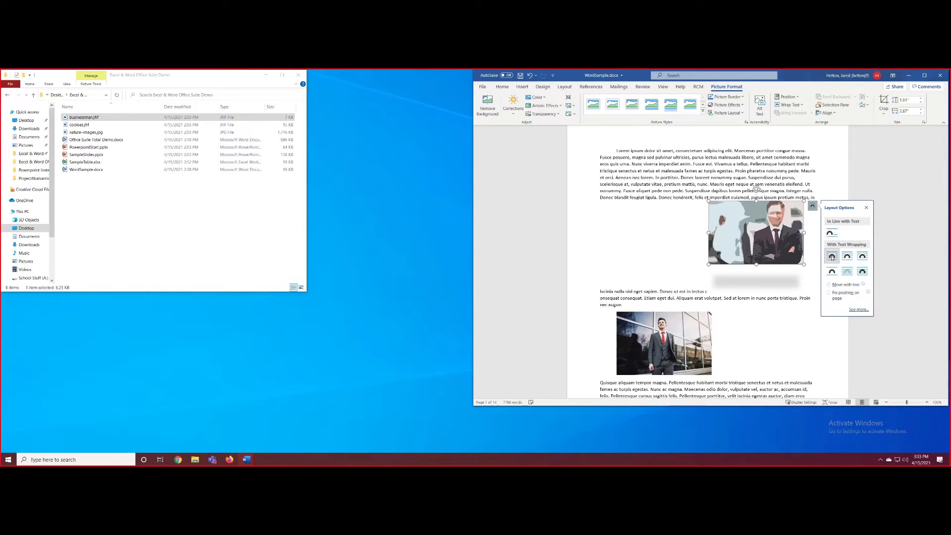
left_click_drag(725, 248, 771, 206)
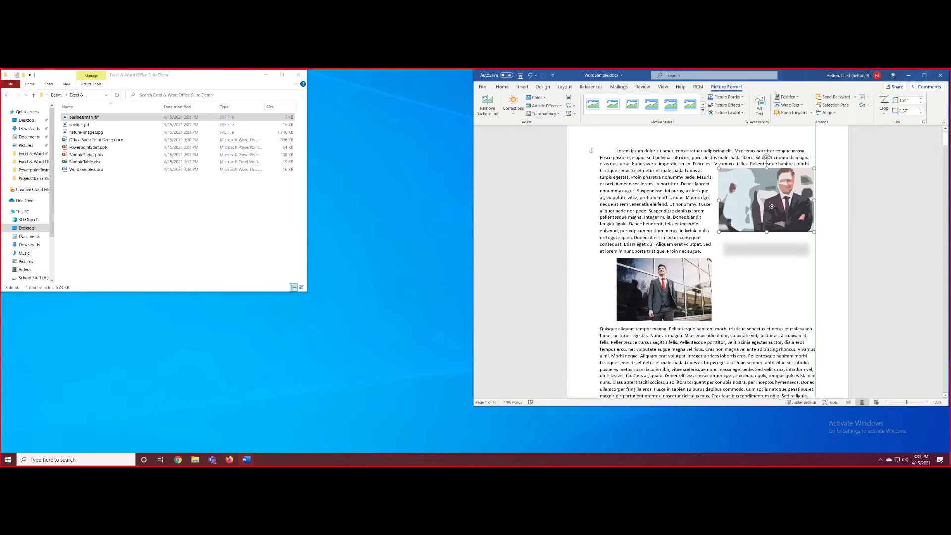
Step: Set the second businessman picture's text wrapping to Square and place it at the right side of the second paragraph
left_click(664, 292)
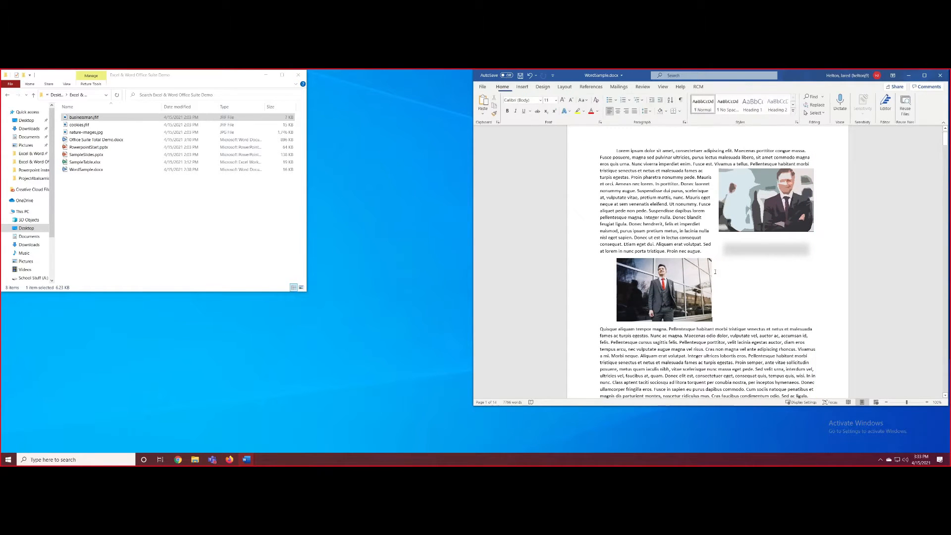
left_click(721, 263)
left_click(740, 313)
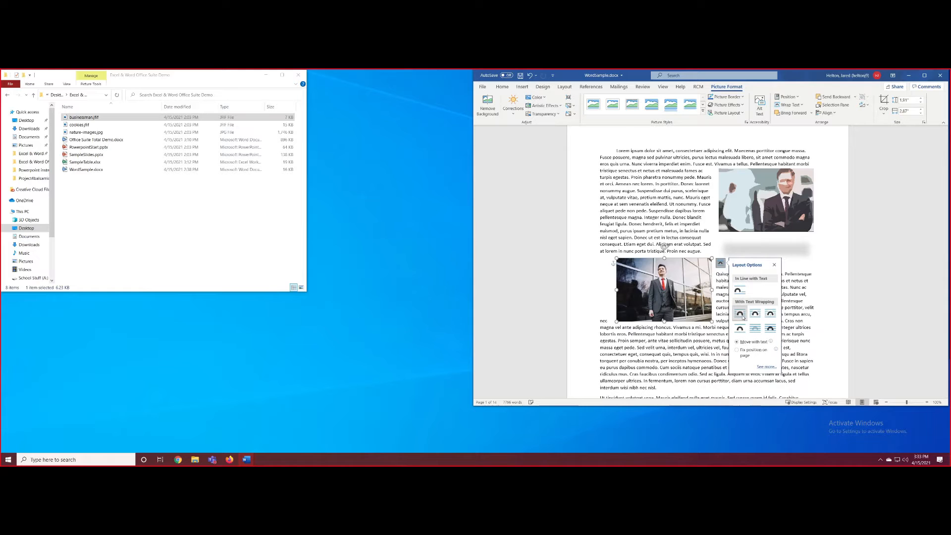
left_click_drag(669, 297, 766, 329)
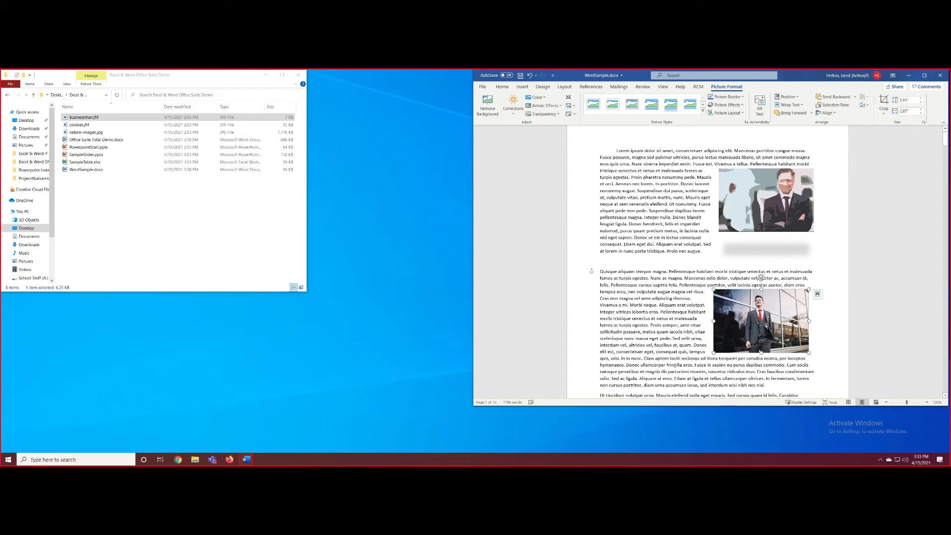
scroll(835, 251, "down", 3)
left_click(836, 251)
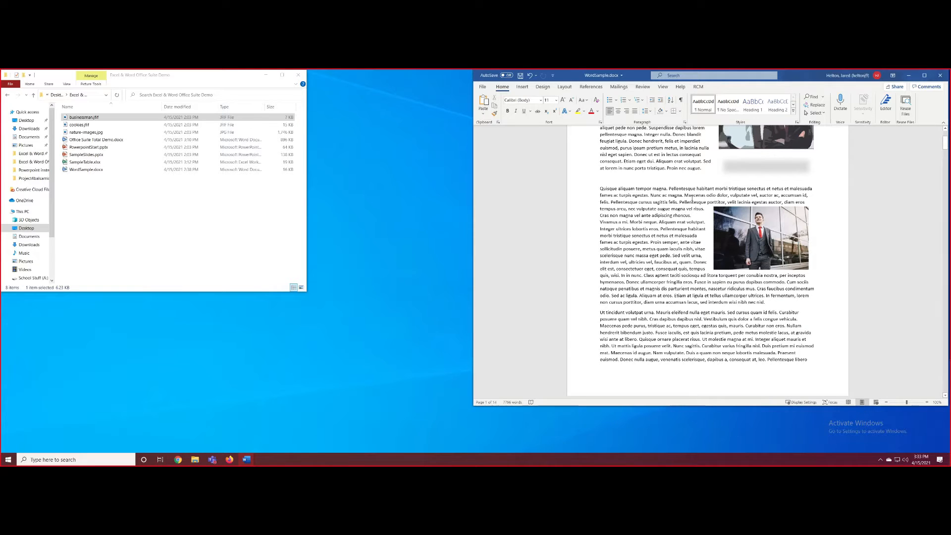
Step: Browse the preset watermarks, then open the custom watermark settings and choose a picture watermark
left_click(523, 86)
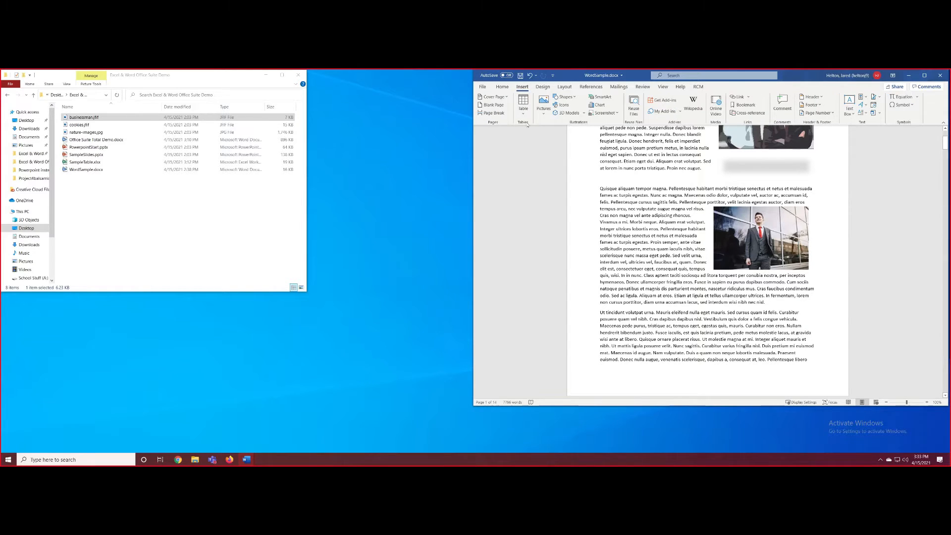
left_click(543, 87)
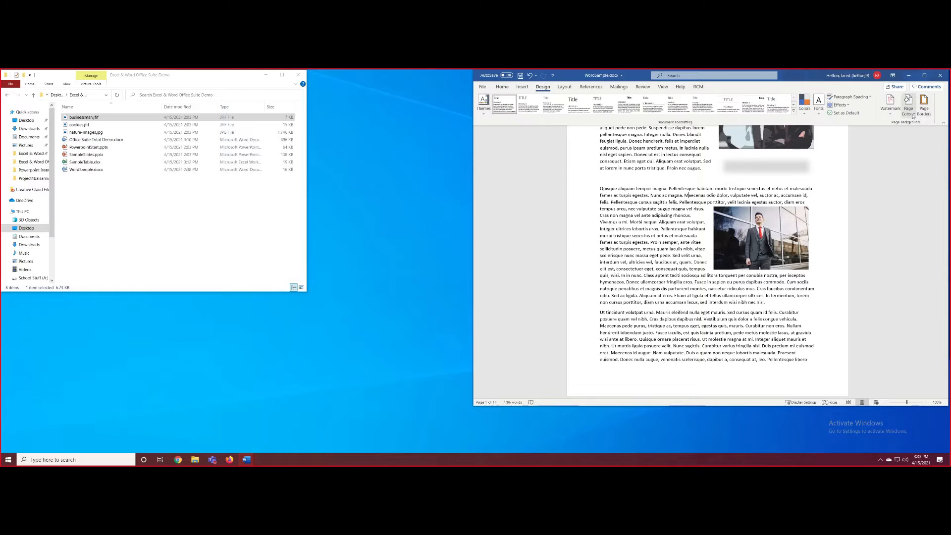
left_click(890, 114)
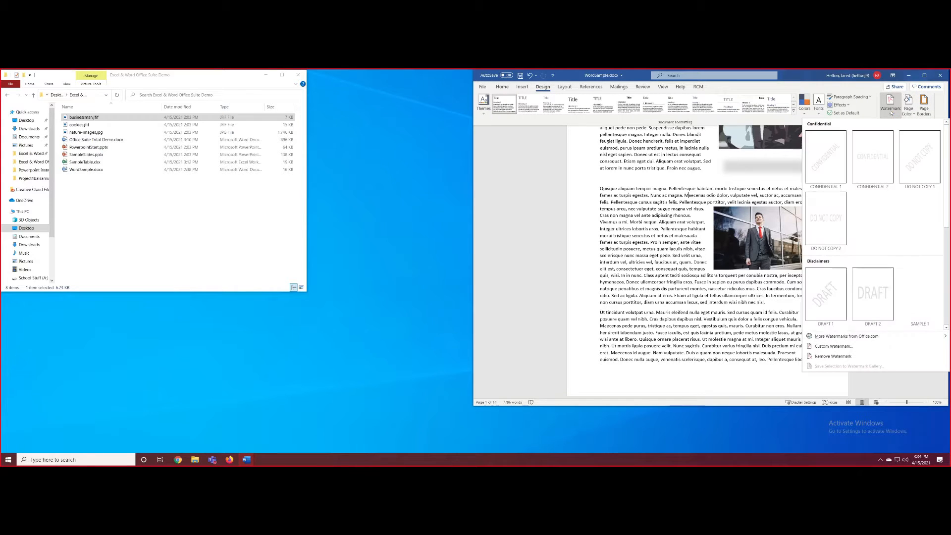
scroll(875, 216, "down", 3)
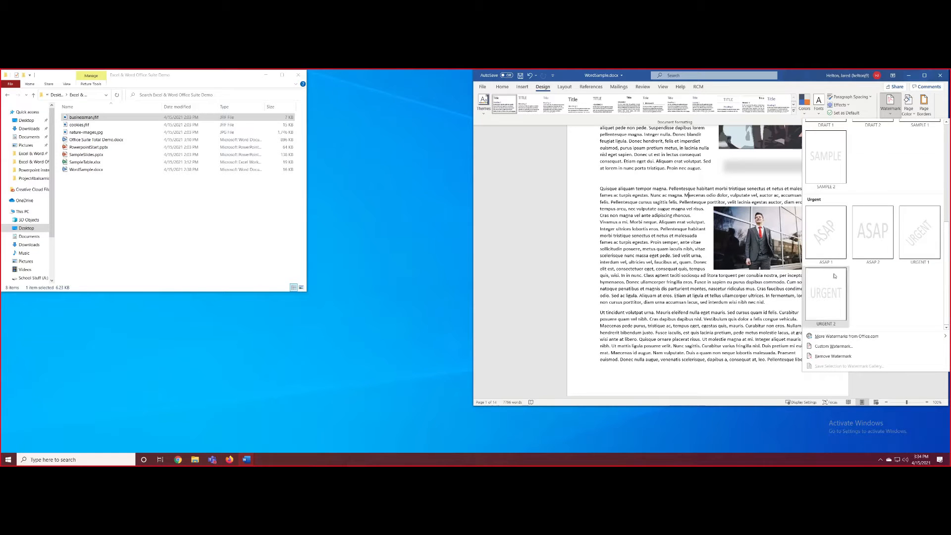
mouse_move(878, 337)
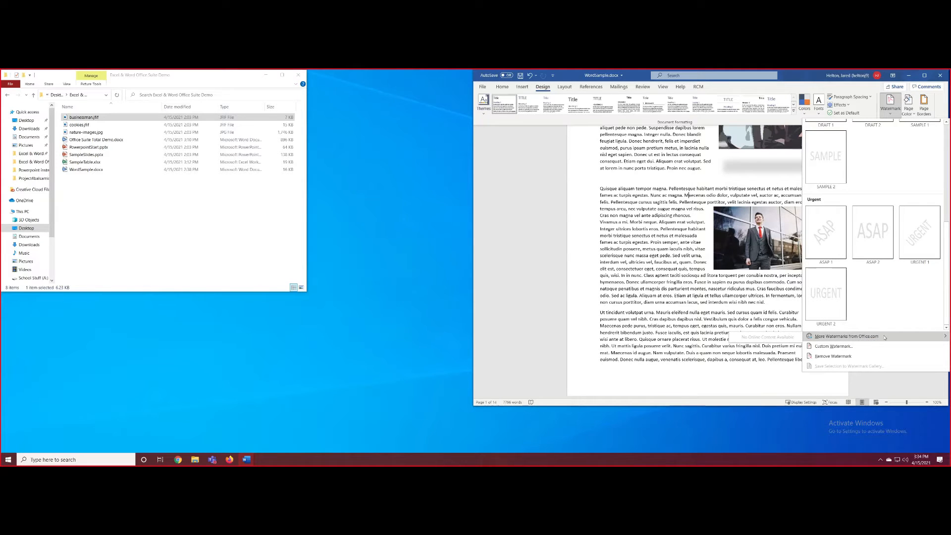
left_click(842, 347)
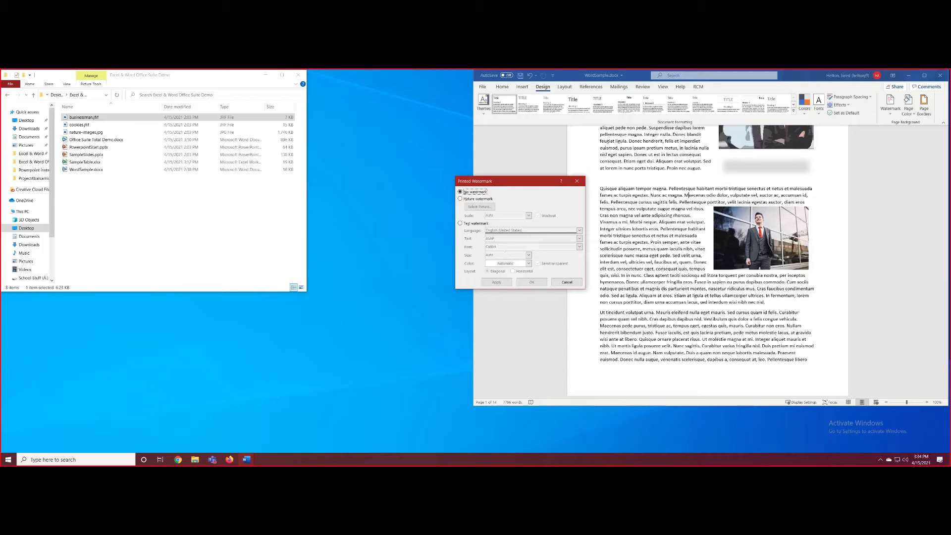
left_click(466, 200)
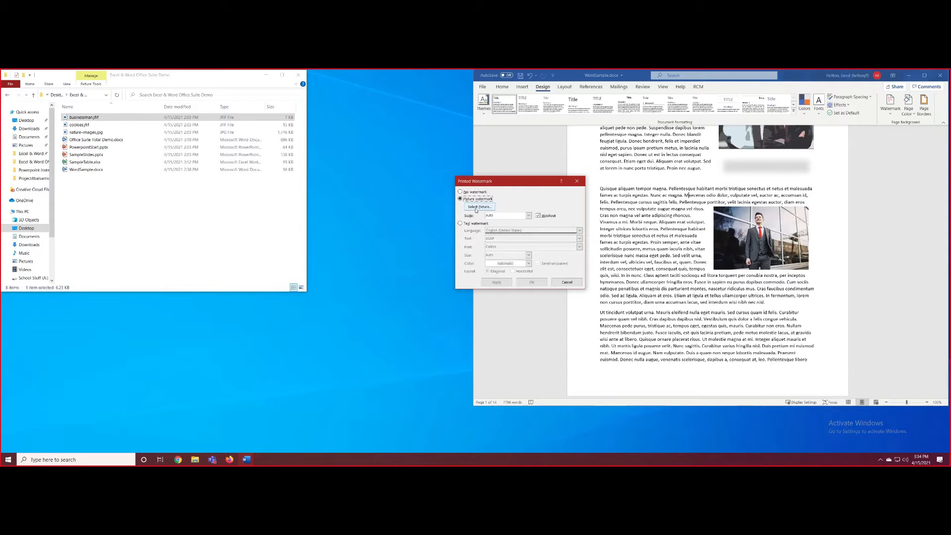
Step: Load cookies.jfif from the desktop folder Excel & Word Office Suite Demo as the watermark picture and apply the watermark
left_click(476, 207)
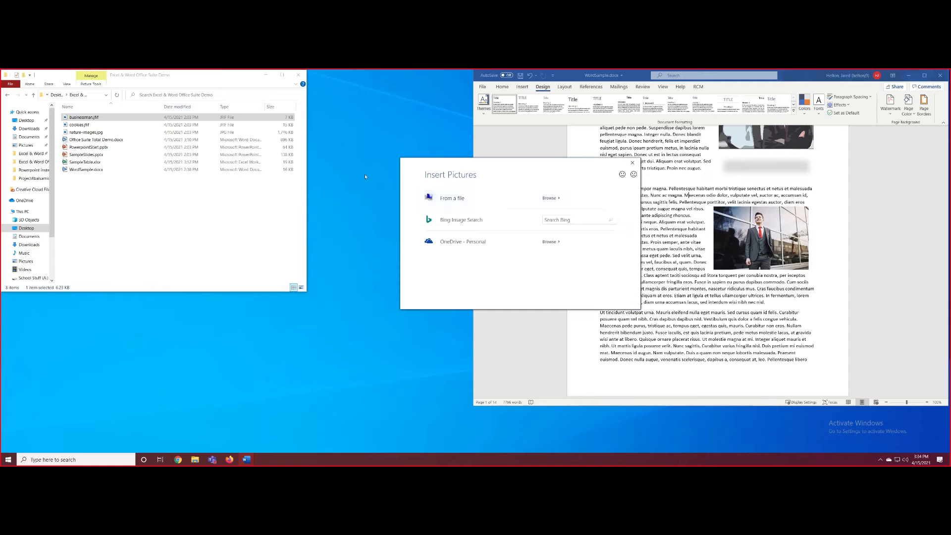
left_click(473, 198)
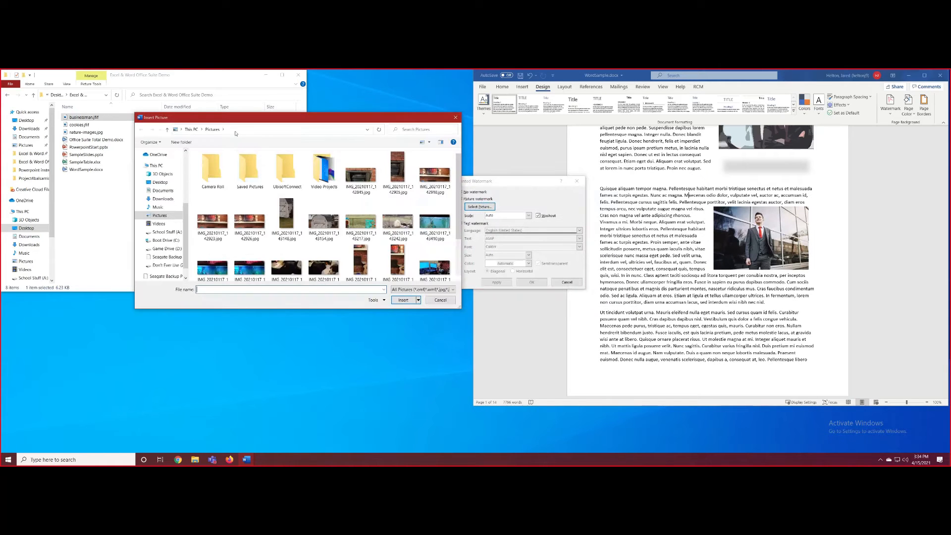
left_click_drag(224, 121, 264, 116)
left_click(200, 177)
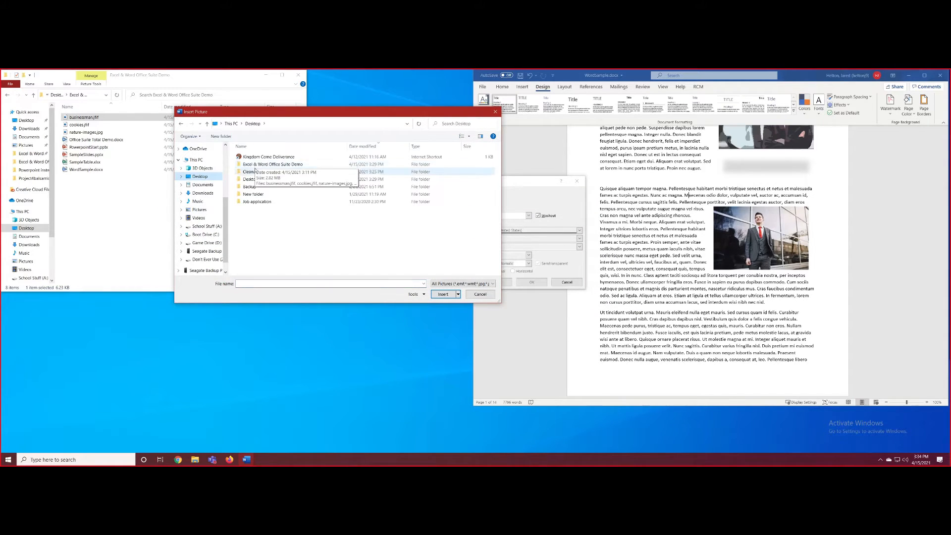
double_click(271, 165)
left_click(290, 166)
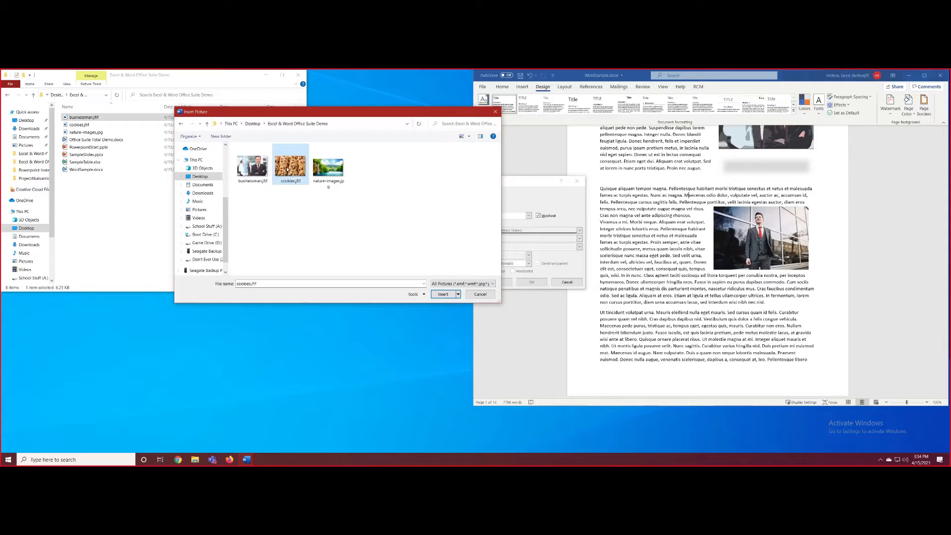
left_click(443, 294)
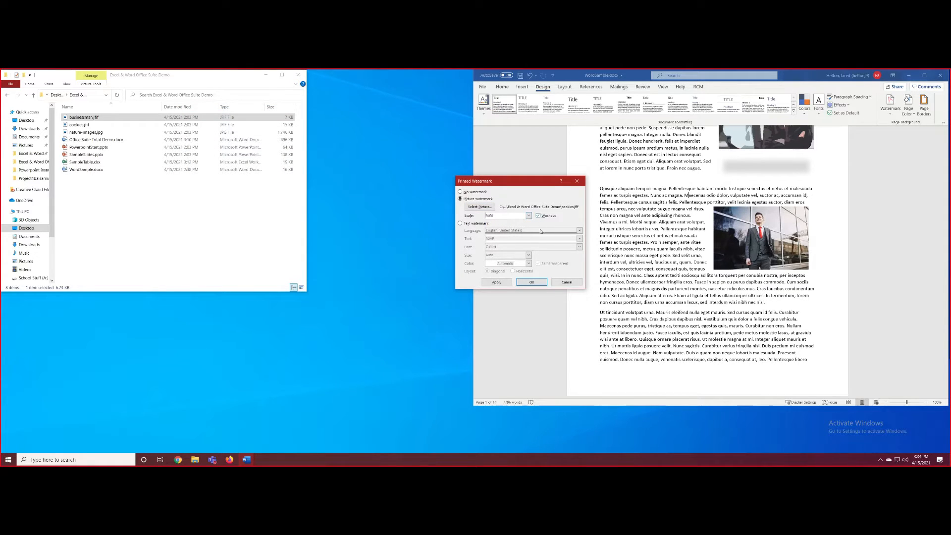
left_click(505, 283)
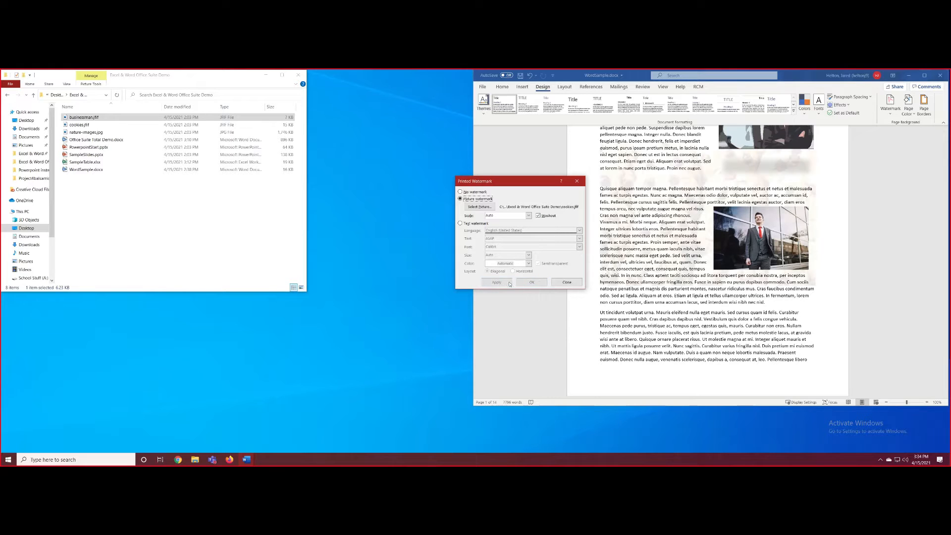
Step: Close the watermark settings and examine how the picture watermark looks behind the text on the first page
left_click(567, 282)
scroll(701, 246, "up", 3)
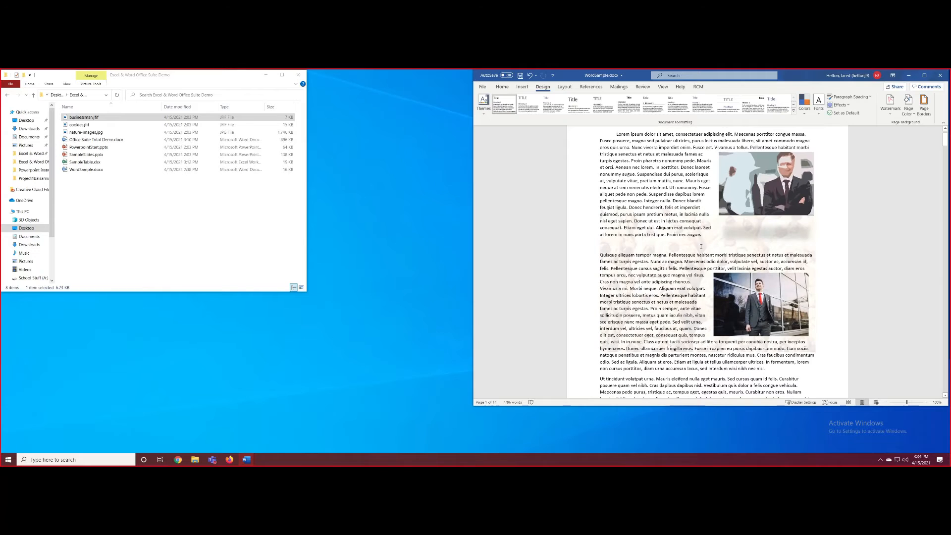
scroll(701, 246, "down", 4)
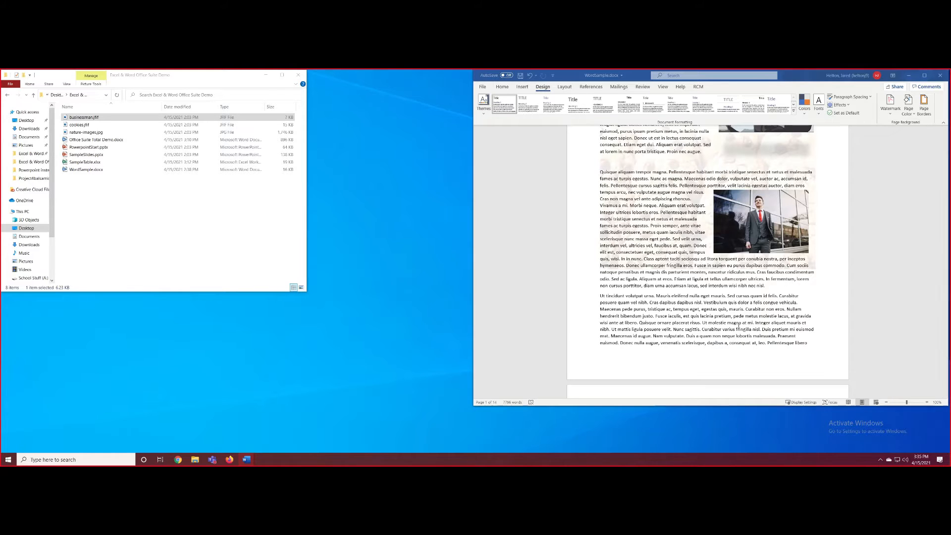
scroll(723, 322, "down", 2)
Step: Add an empty line above the third paragraph, starting "Ut tincidunt volutpat urna", and maximize the document window
left_click(729, 316)
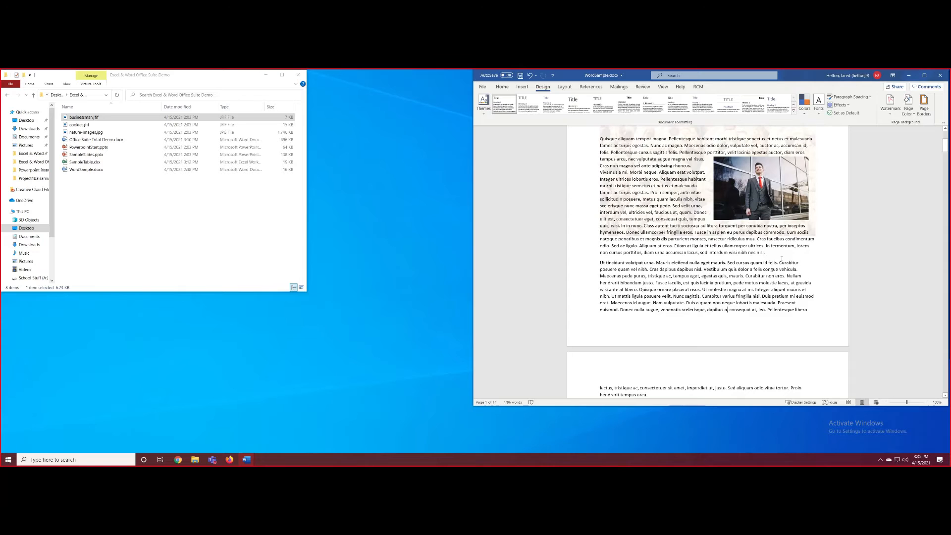
scroll(679, 185, "up", 5)
scroll(679, 185, "down", 3)
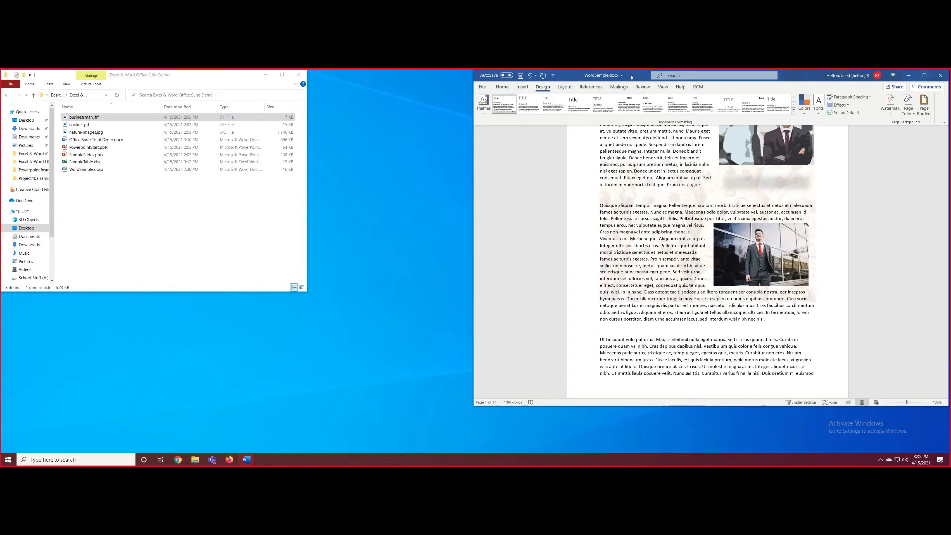
double_click(603, 75)
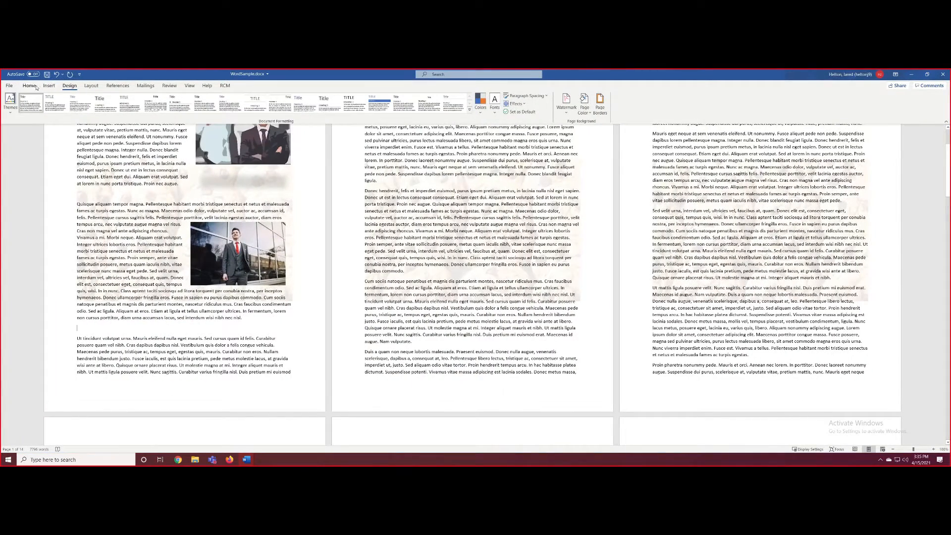
left_click(30, 86)
left_click(49, 86)
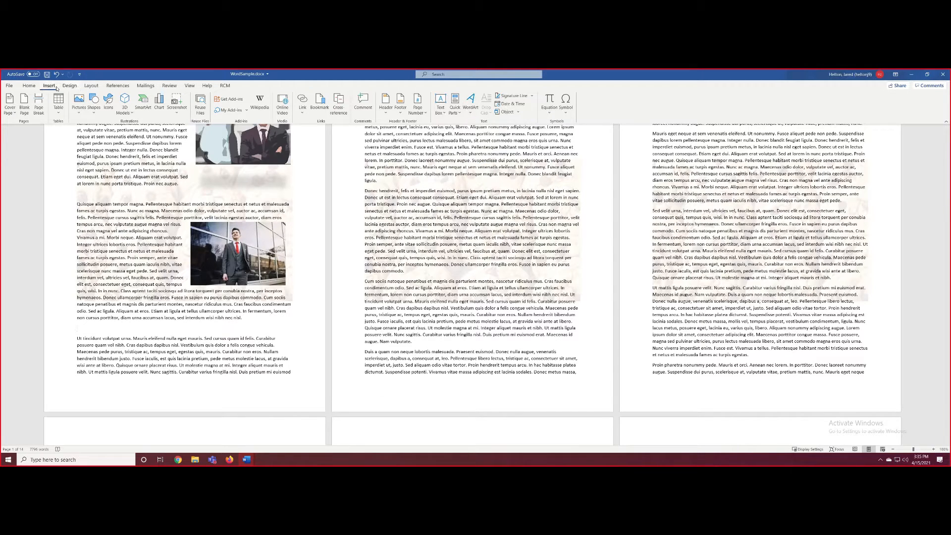
left_click(285, 113)
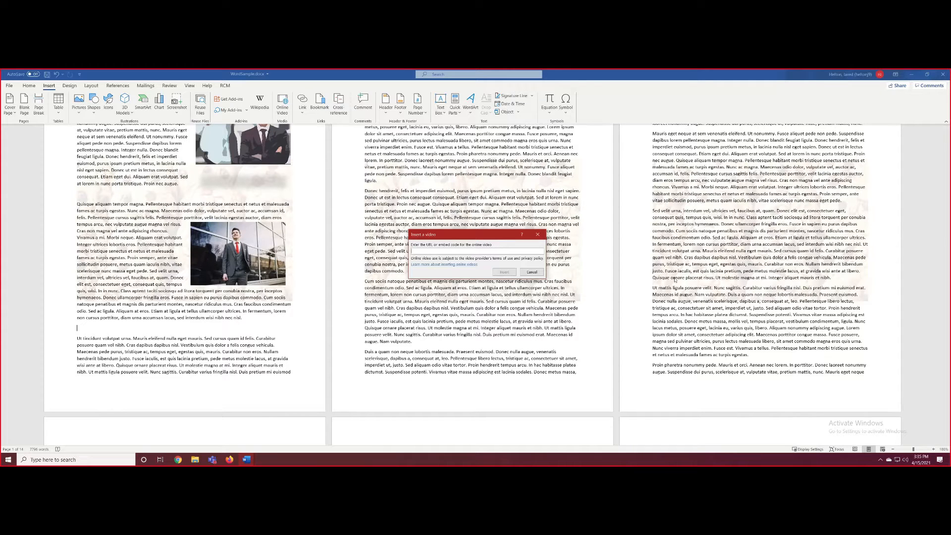
left_click(531, 272)
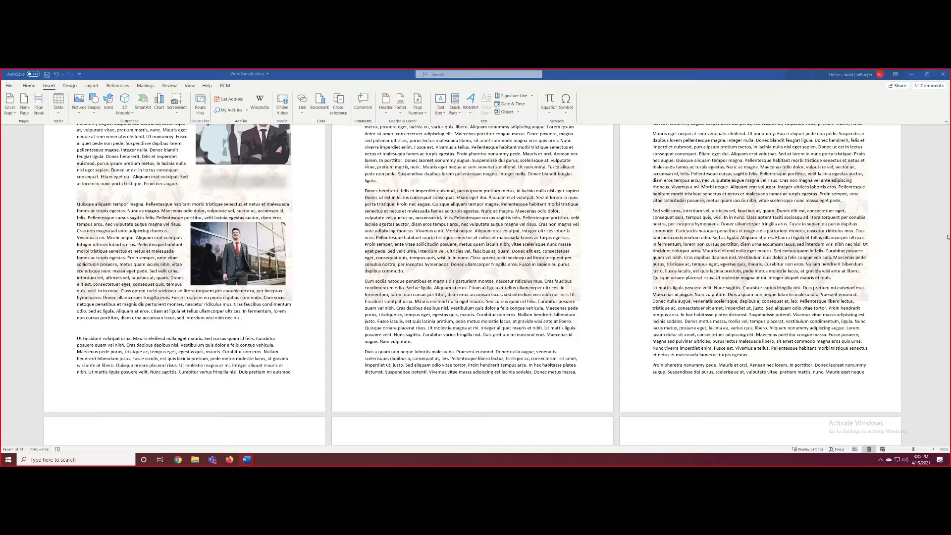
left_click(283, 104)
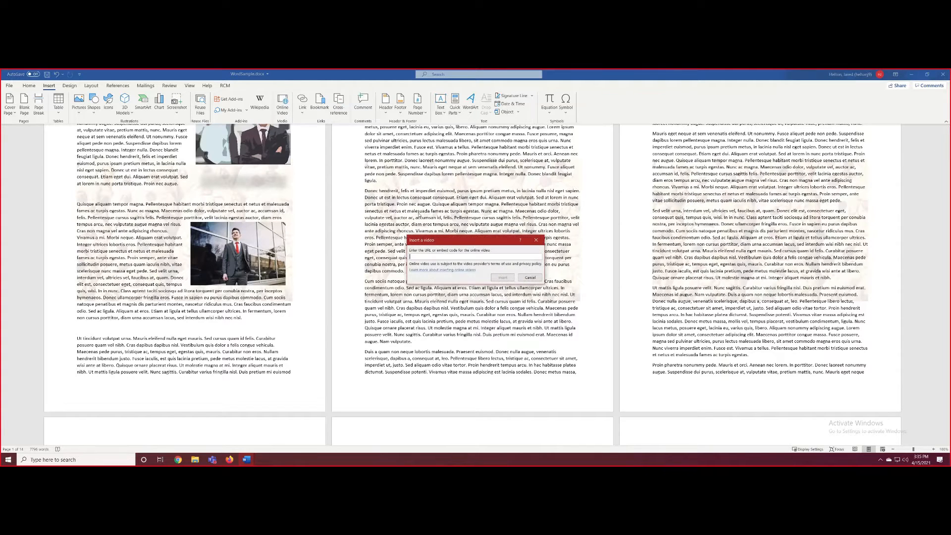
type("https://www.youtube.com/watch?v=nfxpwbW8NuU&ab_channel=cookingguide")
left_click(503, 278)
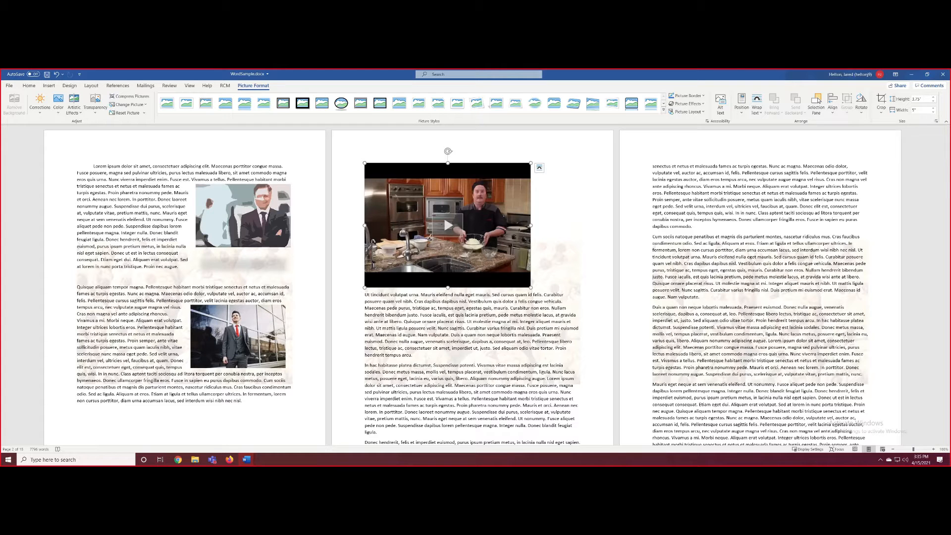
Step: Play the embedded cooking video briefly, pause it, close the player and look over the surrounding pages
left_click(450, 226)
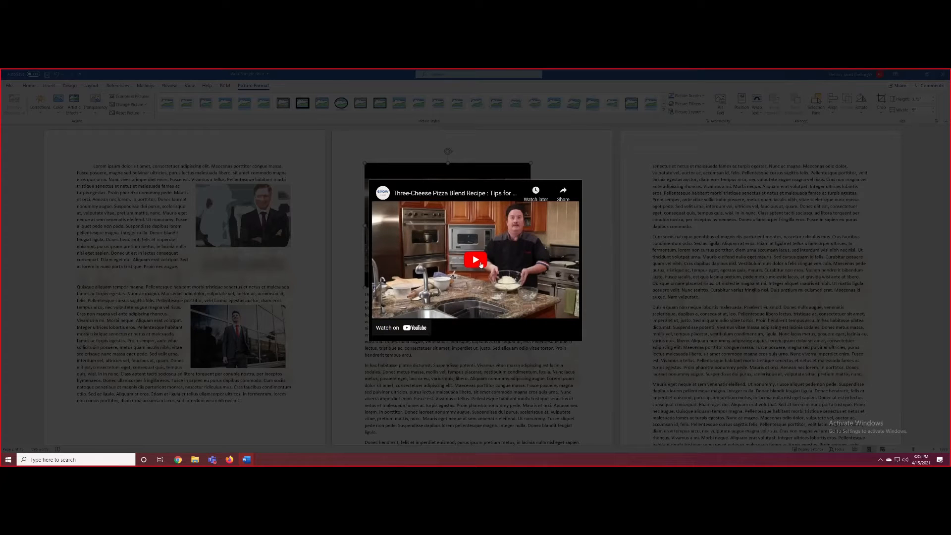
left_click(475, 261)
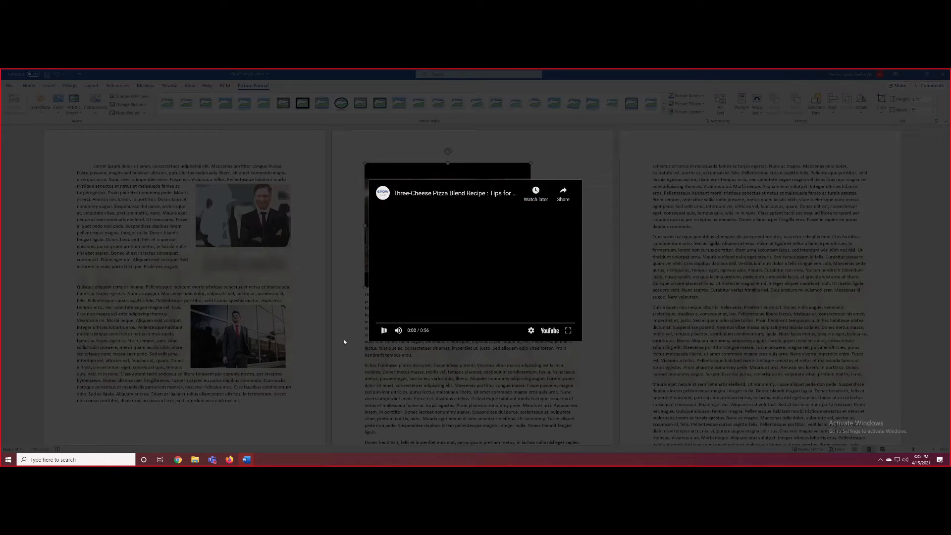
left_click(384, 331)
left_click(648, 240)
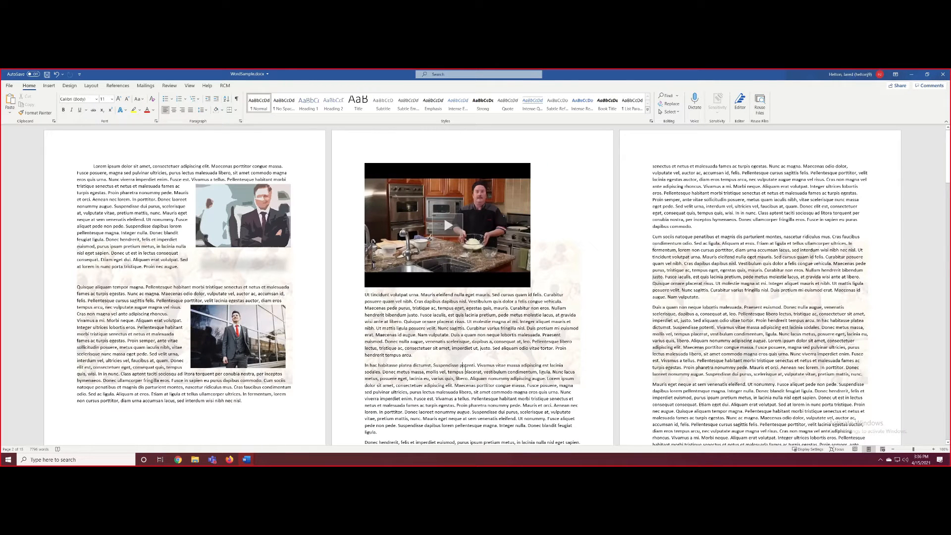
scroll(664, 310, "down", 2)
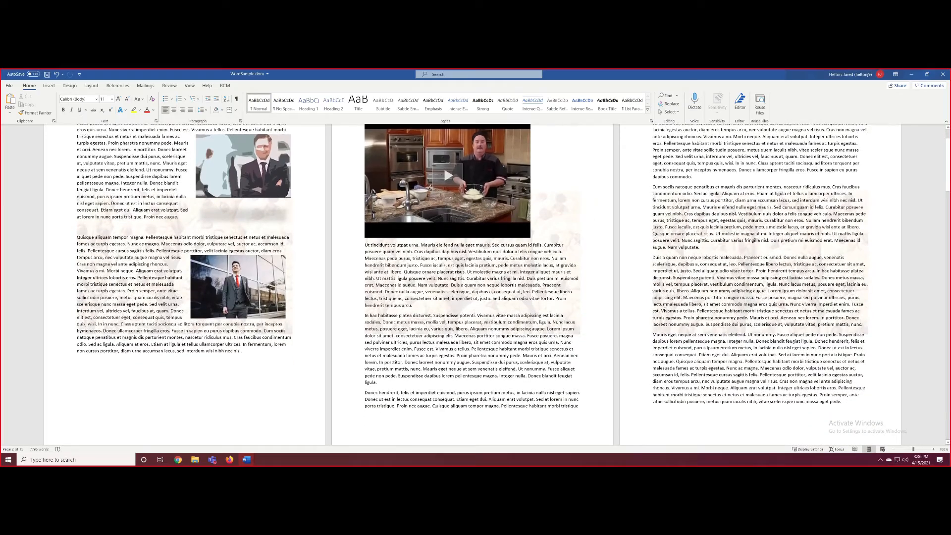
scroll(684, 295, "down", 2)
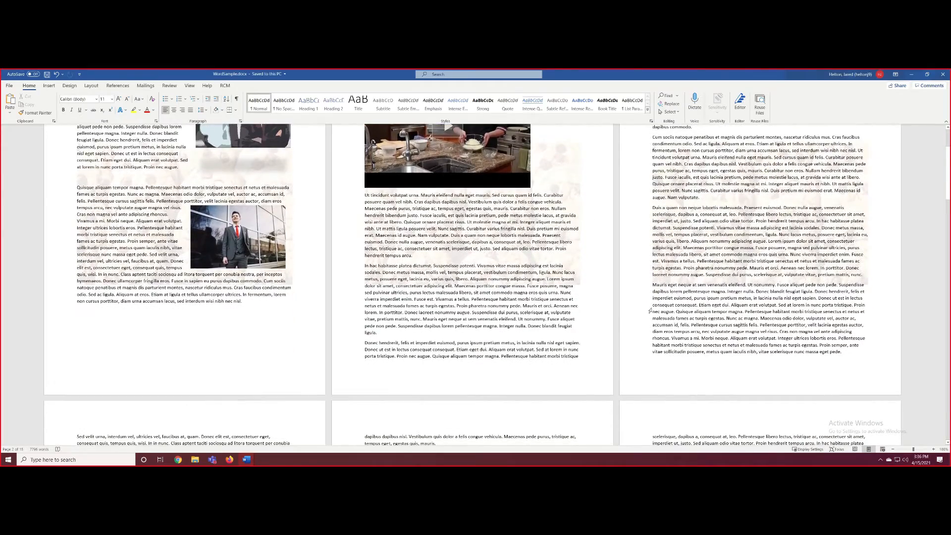
scroll(650, 310, "up", 1)
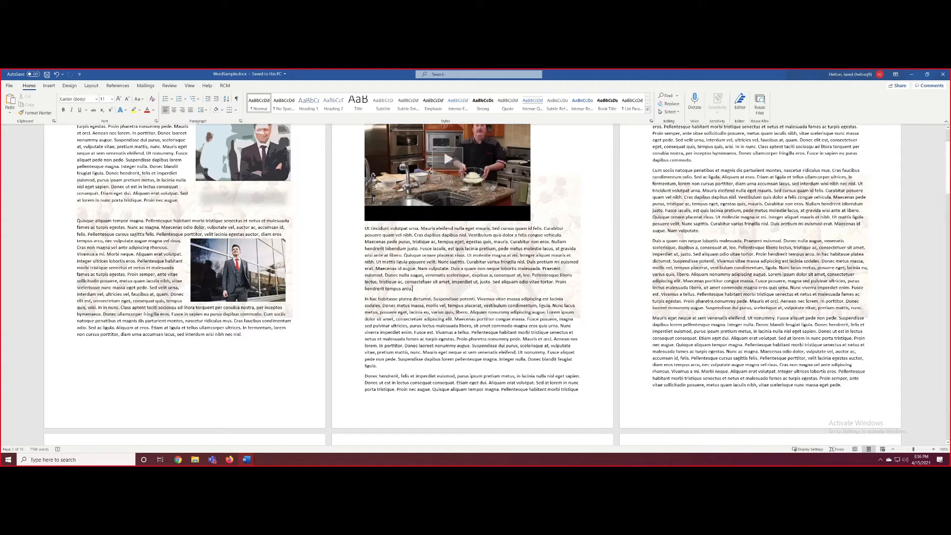
Step: Restore the document window to a smaller size, open SampleTable.xlsx from the demo folder and place the workbook beside the document
left_click_drag(354, 74, 711, 77)
double_click(97, 167)
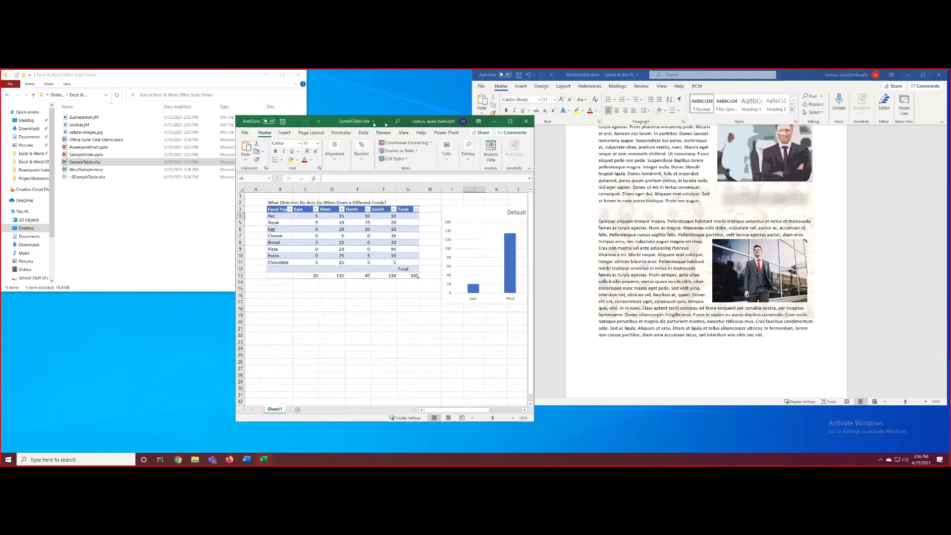
left_click_drag(384, 120, 322, 79)
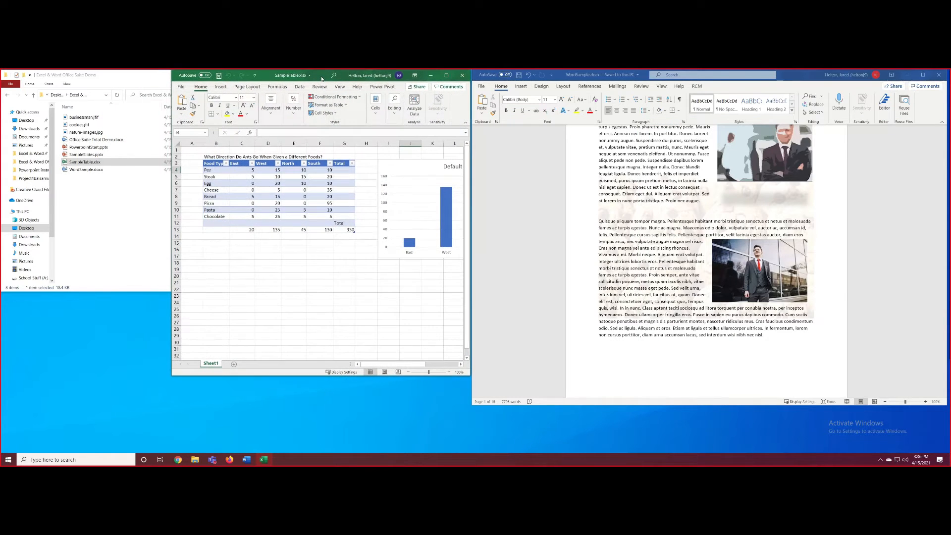
Step: Copy the food table in the workbook, from the Food Type header through the totals row (B3:G13)
left_click_drag(215, 165, 353, 230)
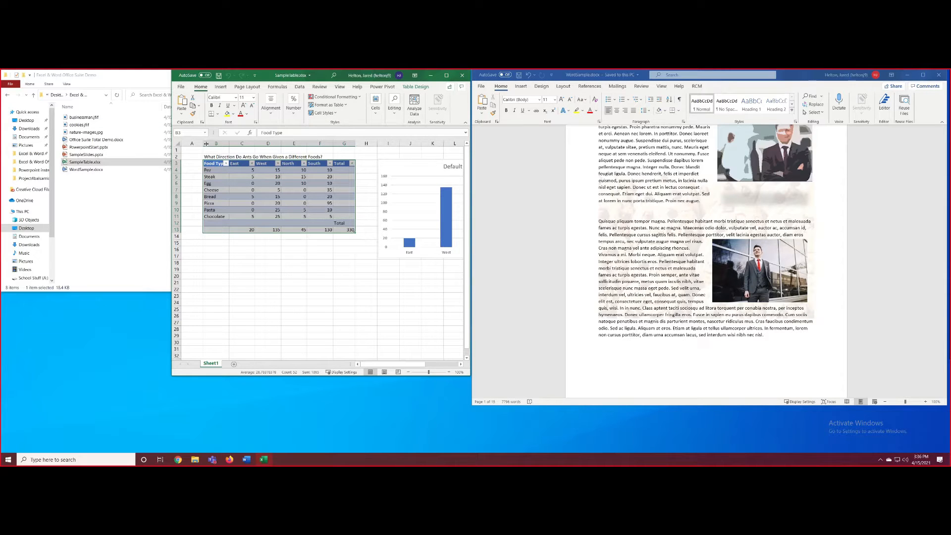
key("ctrl+c")
right_click(245, 175)
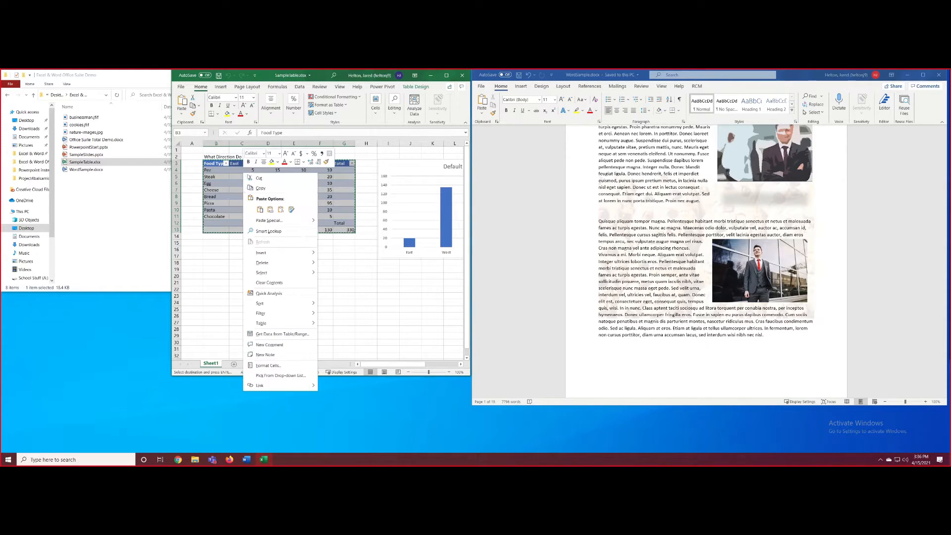
left_click(261, 189)
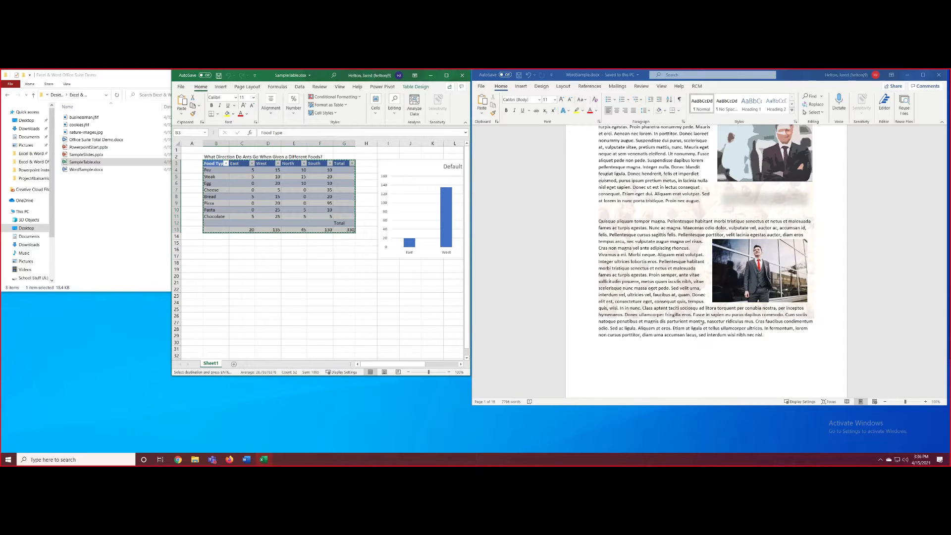
Step: Switch to the Word document, add a line after the second paragraph and paste the table as a linked Microsoft Excel Worksheet Object
left_click(702, 324)
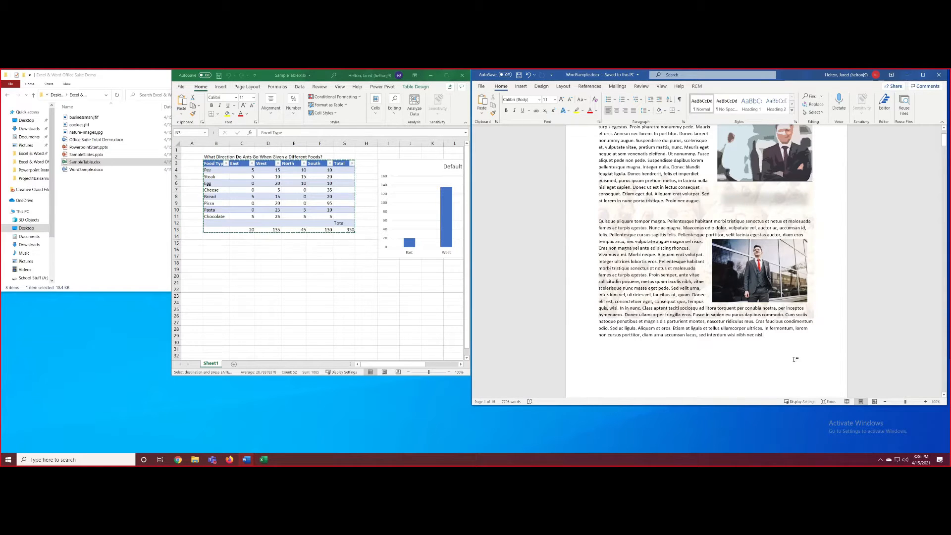
key("Return")
left_click(485, 115)
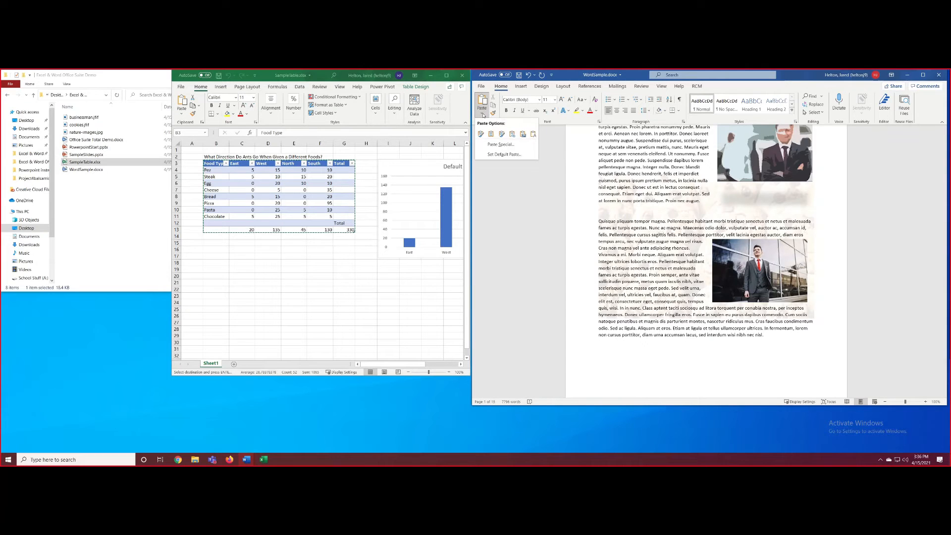
left_click(505, 149)
left_click(541, 219)
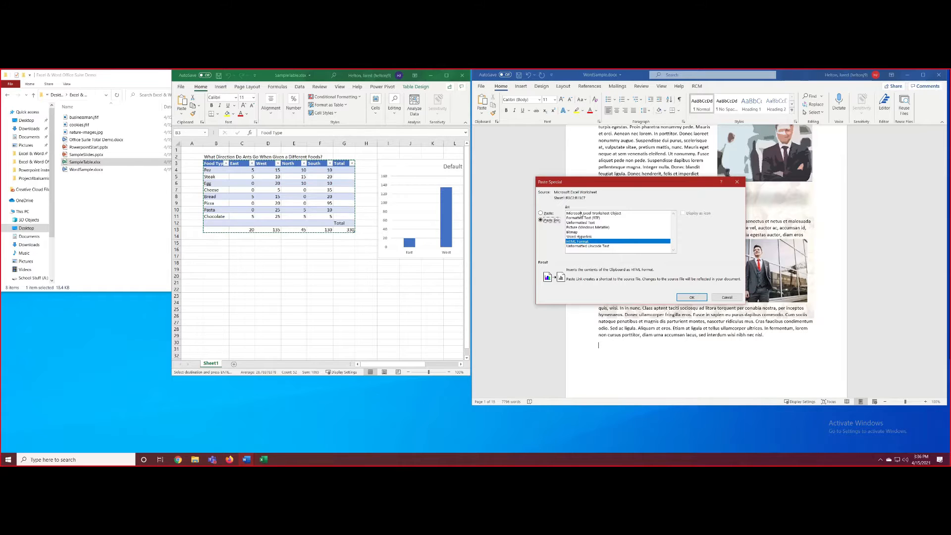
left_click(573, 213)
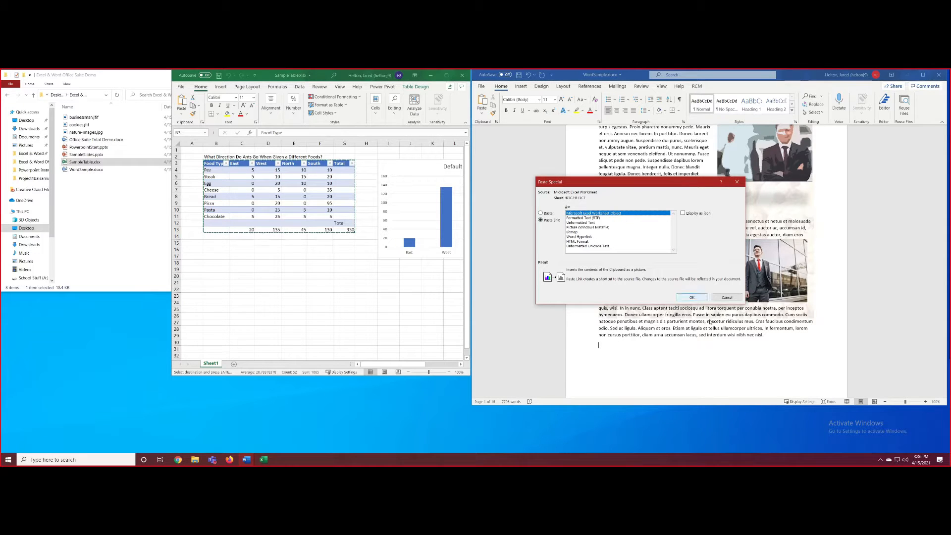
left_click(691, 297)
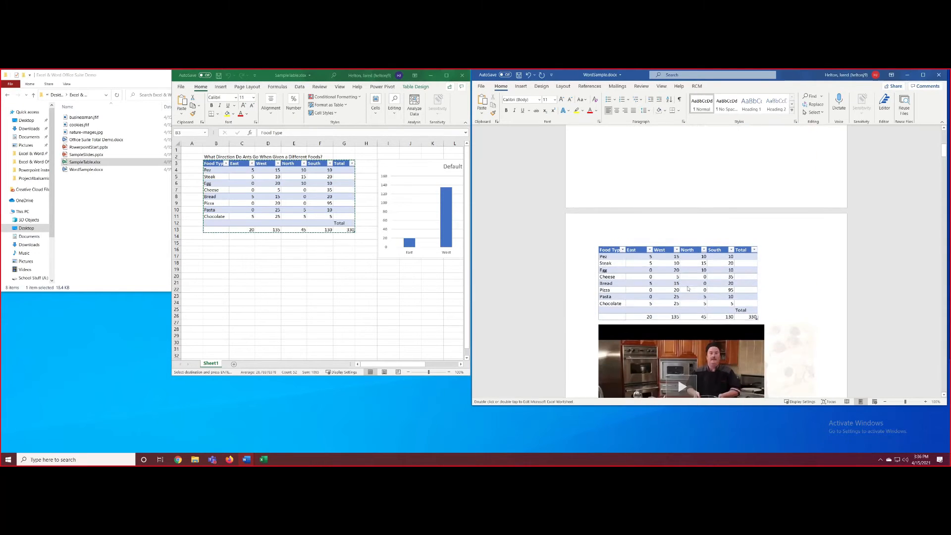
Step: Move the linked table below the video, to the end of the paragraph starting "Ut tincidunt volutpat urna"
scroll(785, 265, "up", 3)
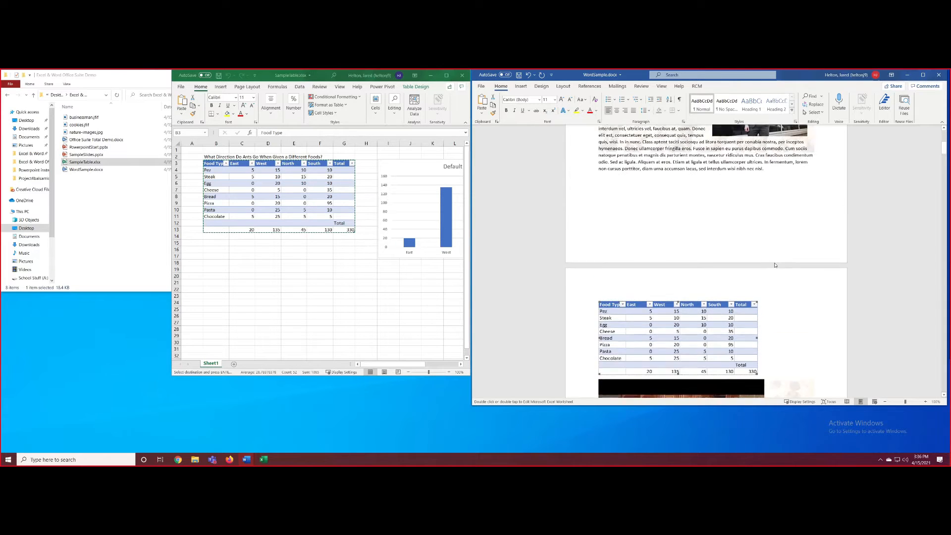
scroll(717, 225, "down", 3)
scroll(718, 224, "down", 5)
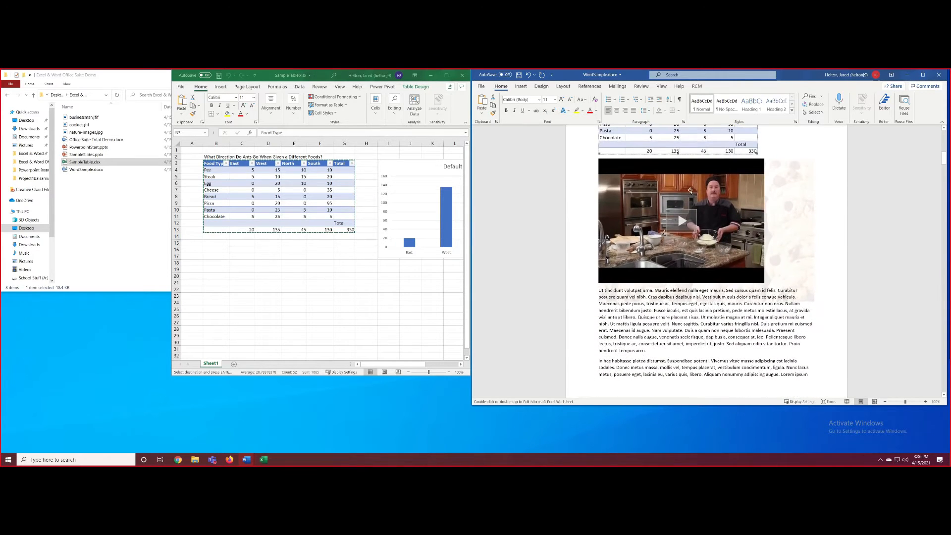
left_click_drag(676, 165, 692, 331)
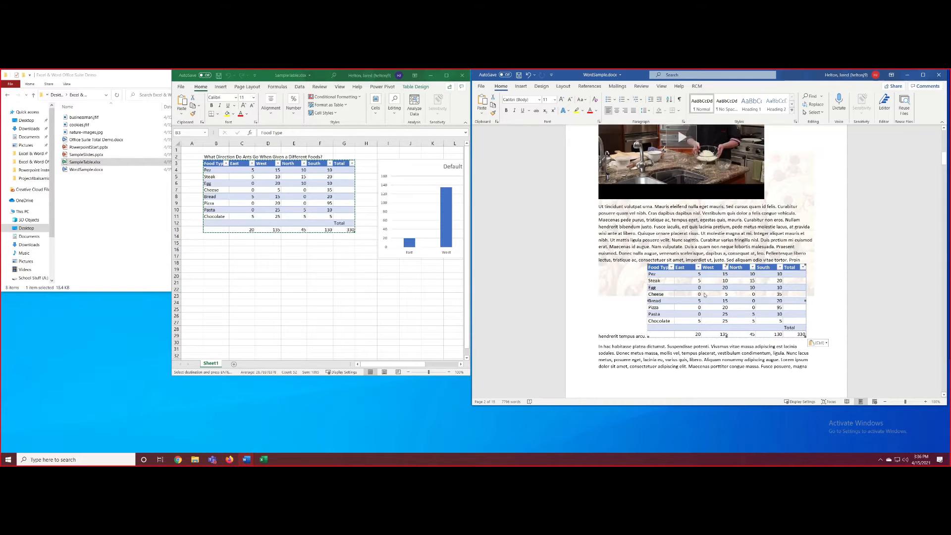
Step: Open the linked table's source range in the Excel workbook from the document and return to the document
left_click(766, 296)
double_click(770, 290)
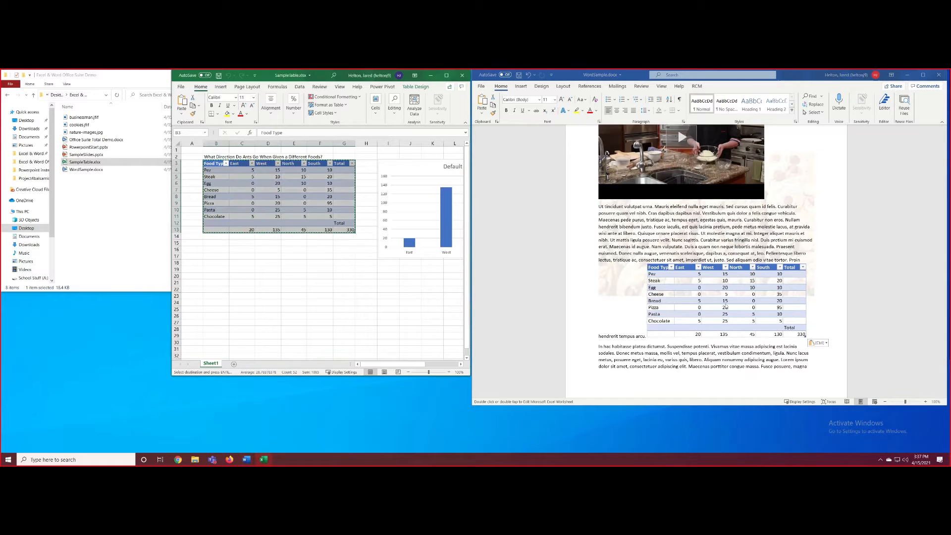
left_click(786, 321)
Step: Check the editing options offered for the linked table and reopen its source worksheet from the document
right_click(787, 298)
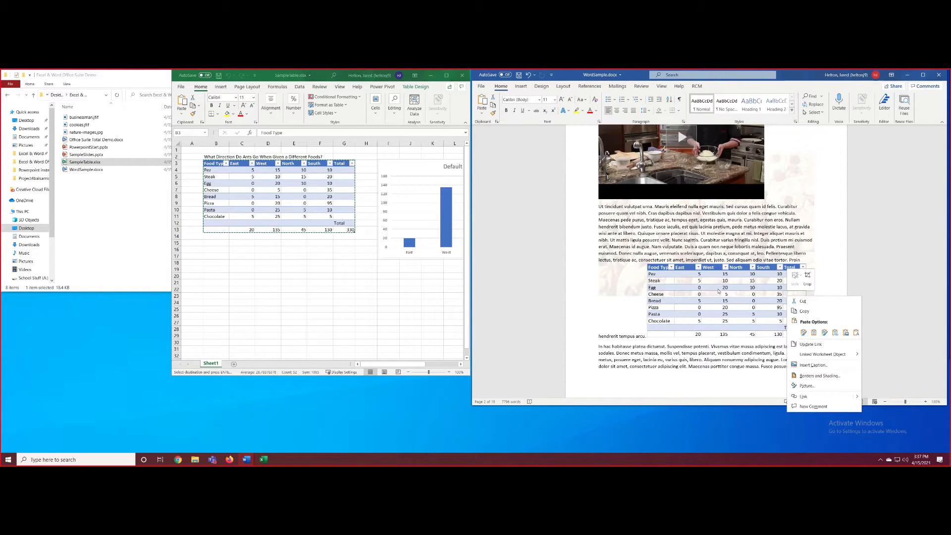
left_click(804, 334)
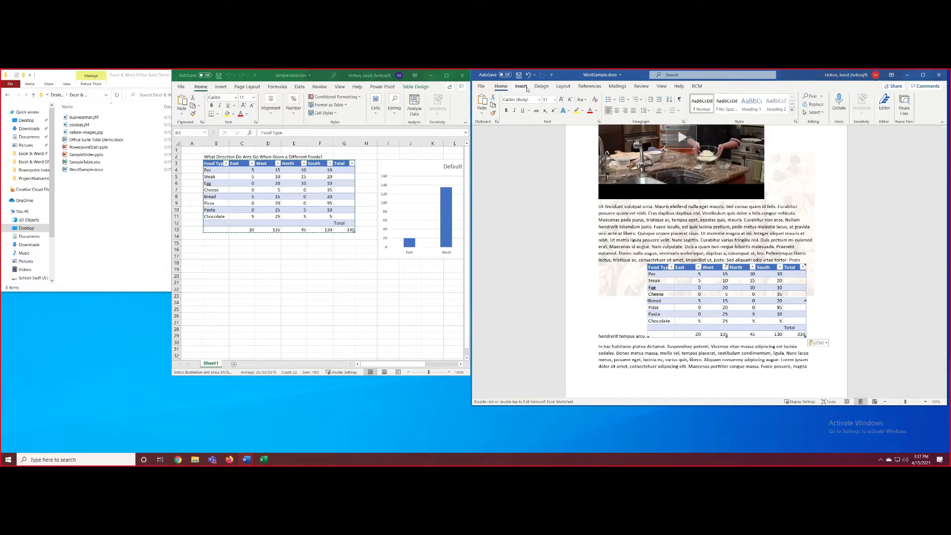
left_click(521, 87)
left_click(542, 88)
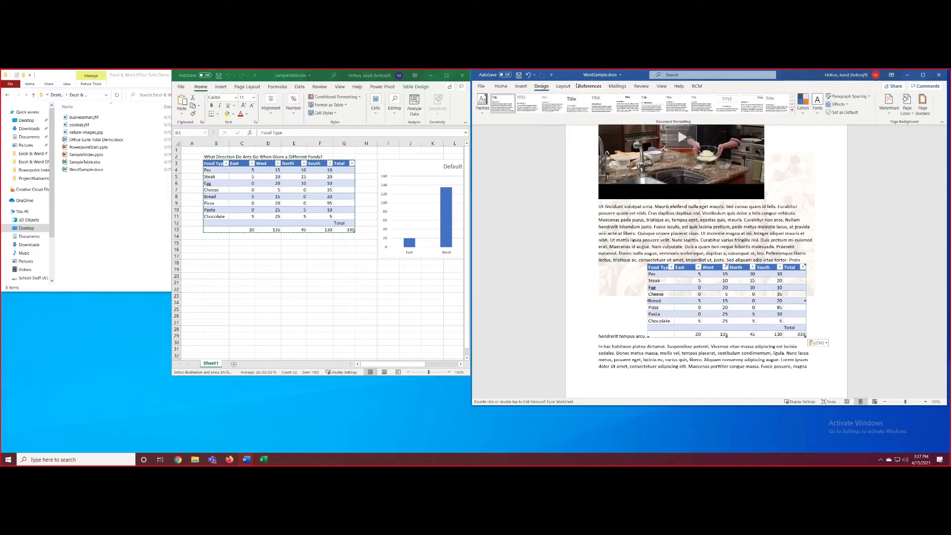
left_click(502, 86)
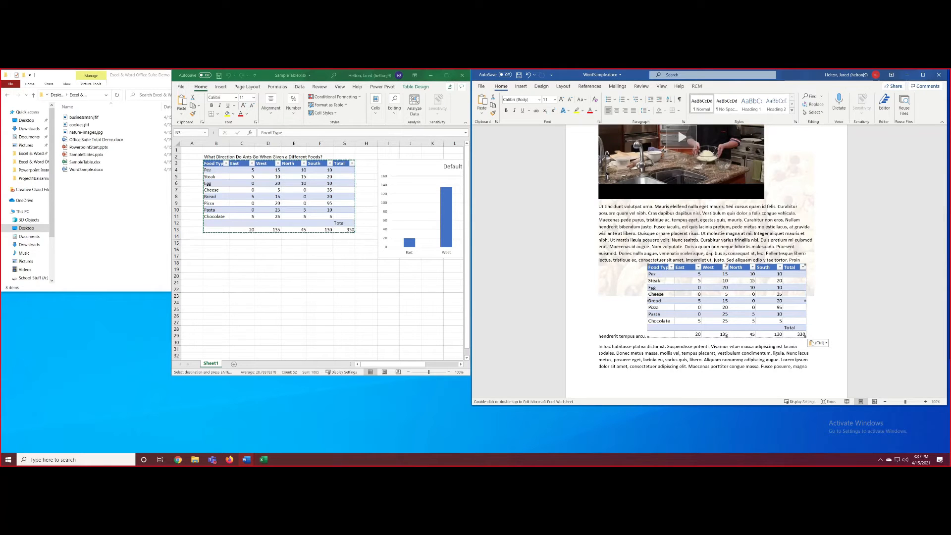
double_click(727, 301)
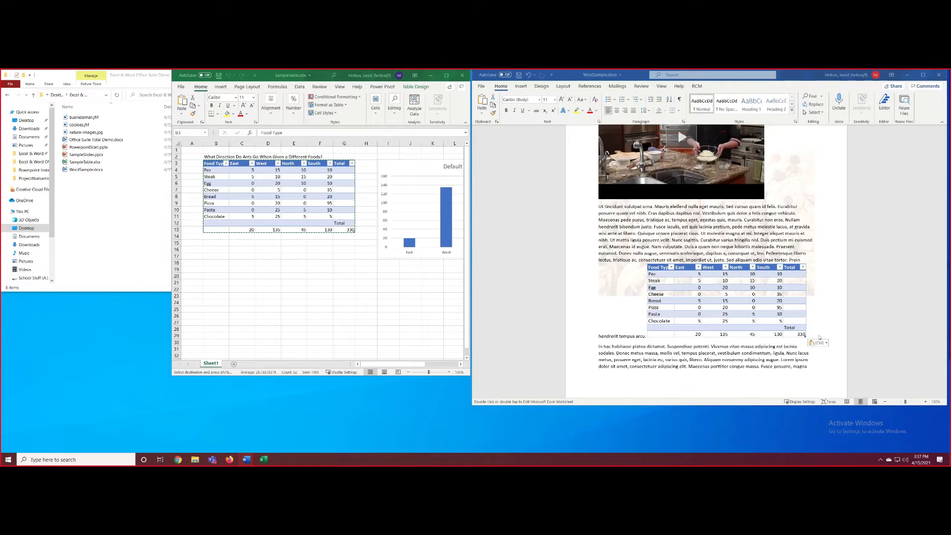
Step: Insert the built-in Calendar 3 quick table on the blank line below the linked Excel table
key("ctrl+z")
key("ctrl+y")
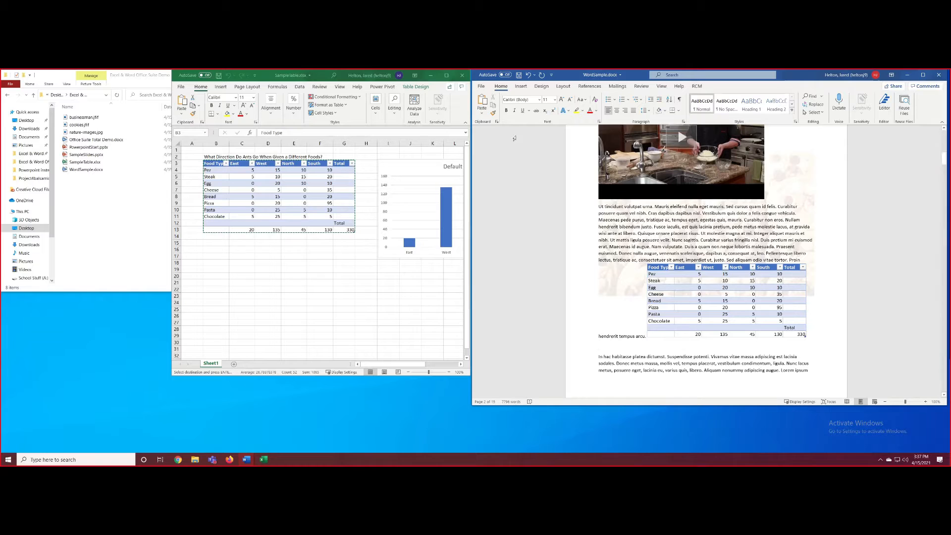
left_click(524, 87)
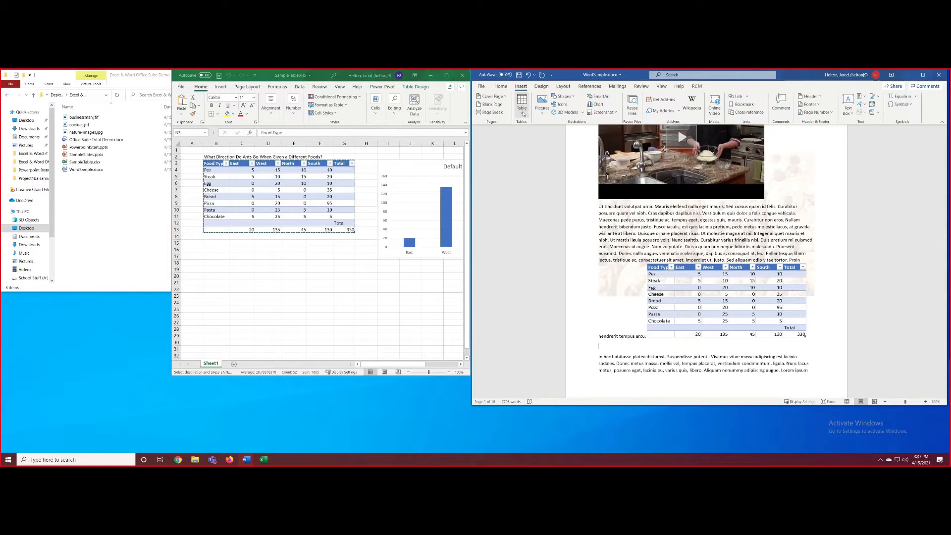
left_click(522, 105)
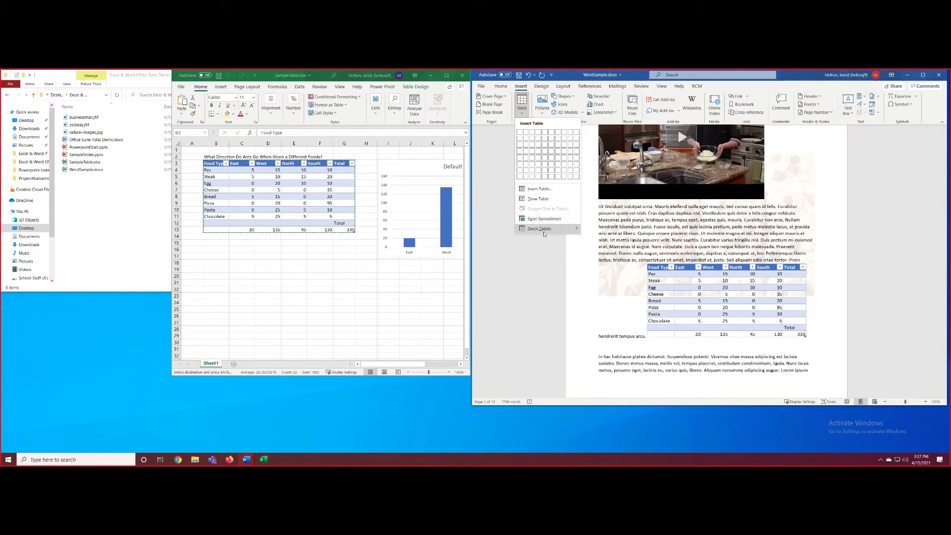
mouse_move(545, 230)
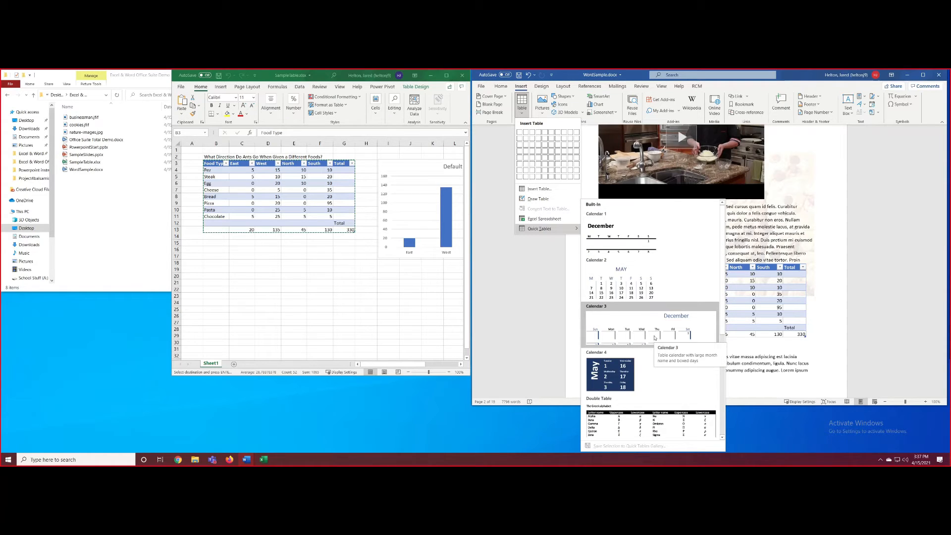
scroll(654, 338, "down", 4)
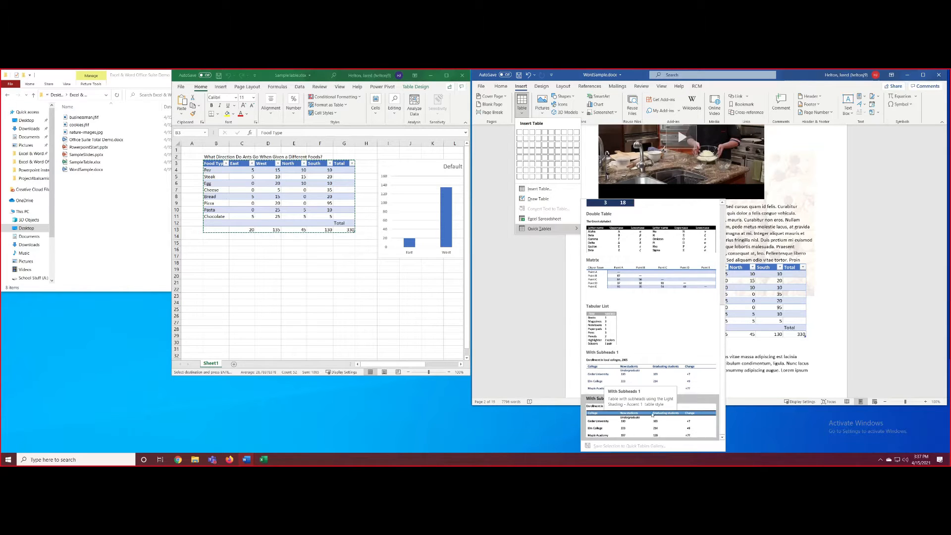
scroll(639, 384, "up", 3)
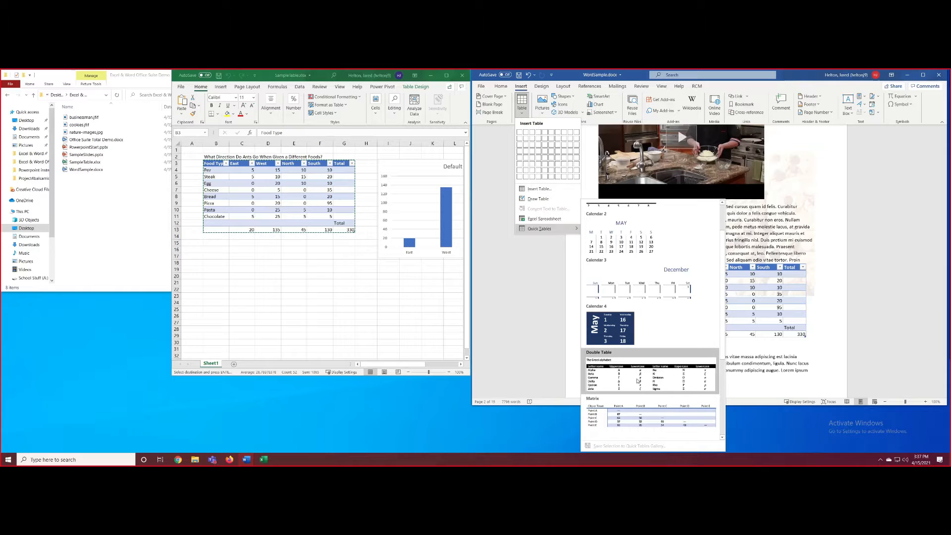
scroll(638, 381, "up", 1)
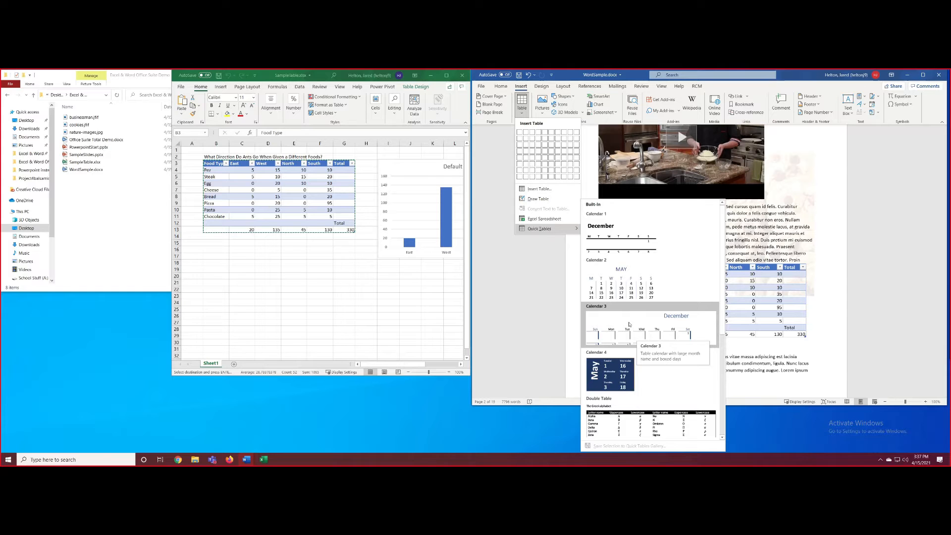
left_click(630, 324)
Step: Add two line breaks before the December heading to push it onto the next page with the calendar days
scroll(751, 177, "down", 4)
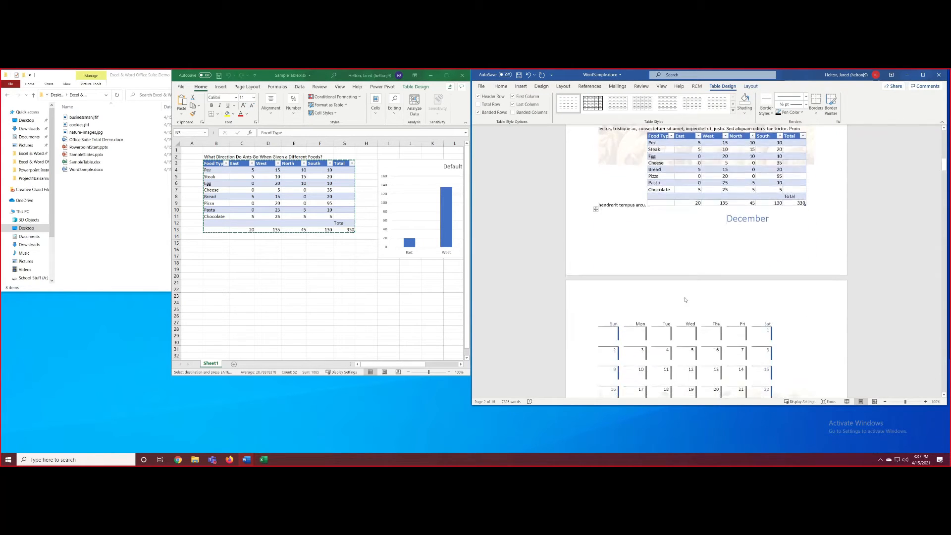
key("Return")
key("Return")
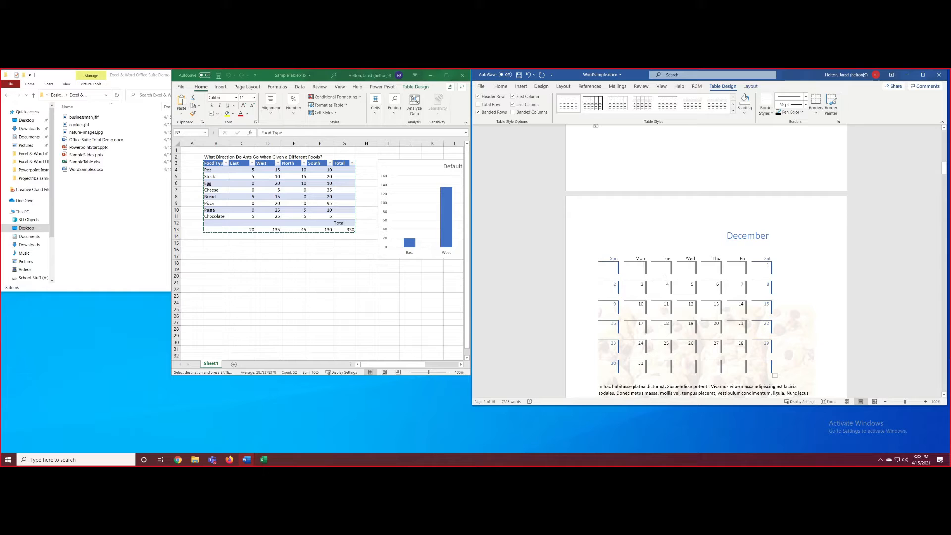
Step: Enter "Do the thing" in the Monday cell of the calendar's first week
type("wrowr")
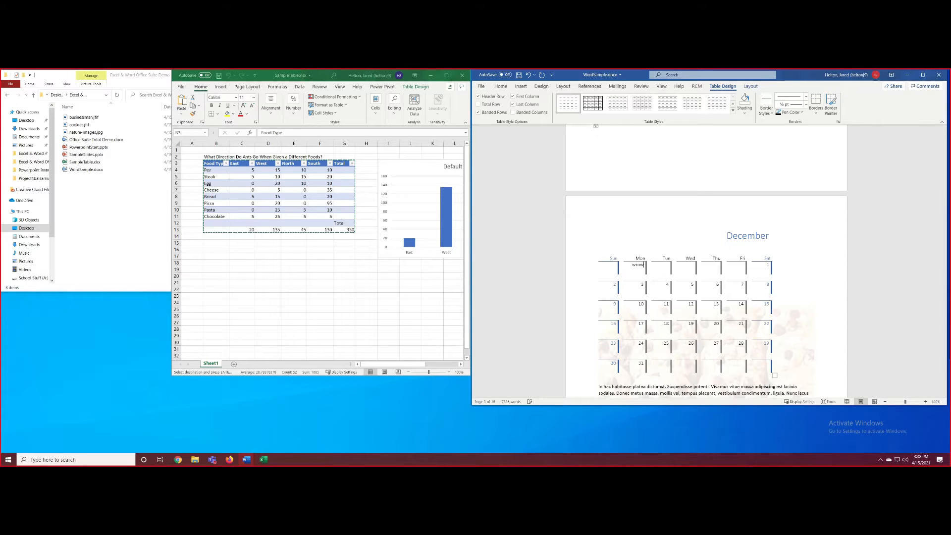
key("BackSpace")
key("BackSpace")
key("BackSpace")
type("Do the thing")
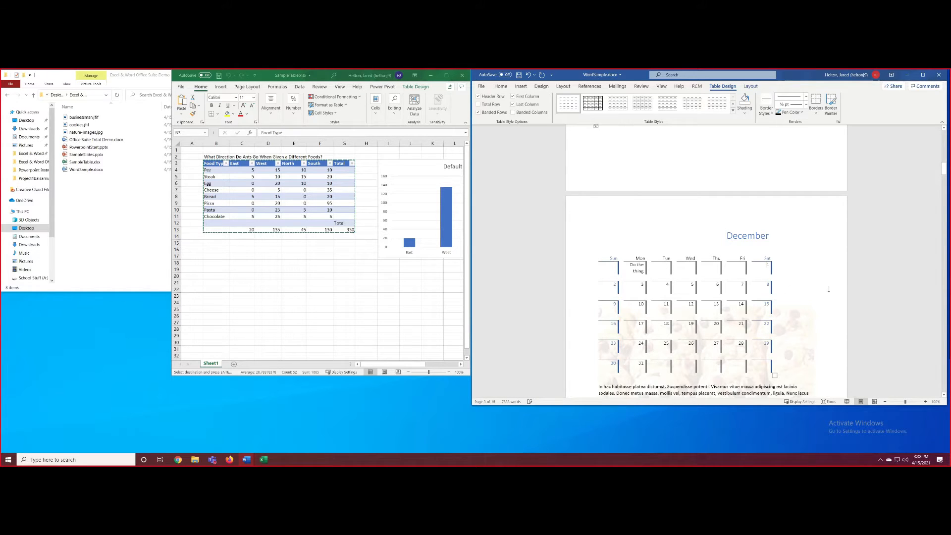
Step: Add a blank line after the paragraph starting "In hac habitasse platea dictumst" below the calendar
left_click(790, 377)
scroll(798, 371, "down", 2)
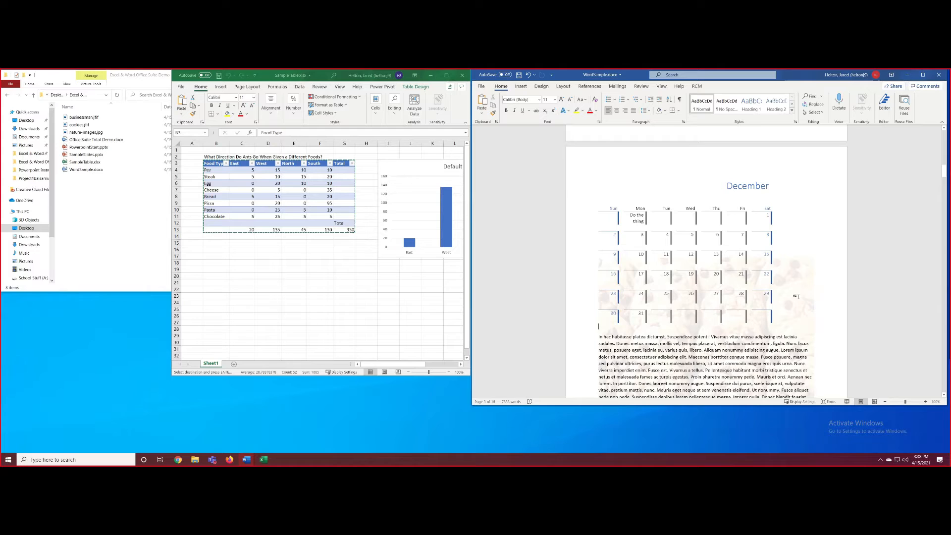
left_click(798, 322)
scroll(732, 305, "up", 3)
scroll(767, 280, "down", 4)
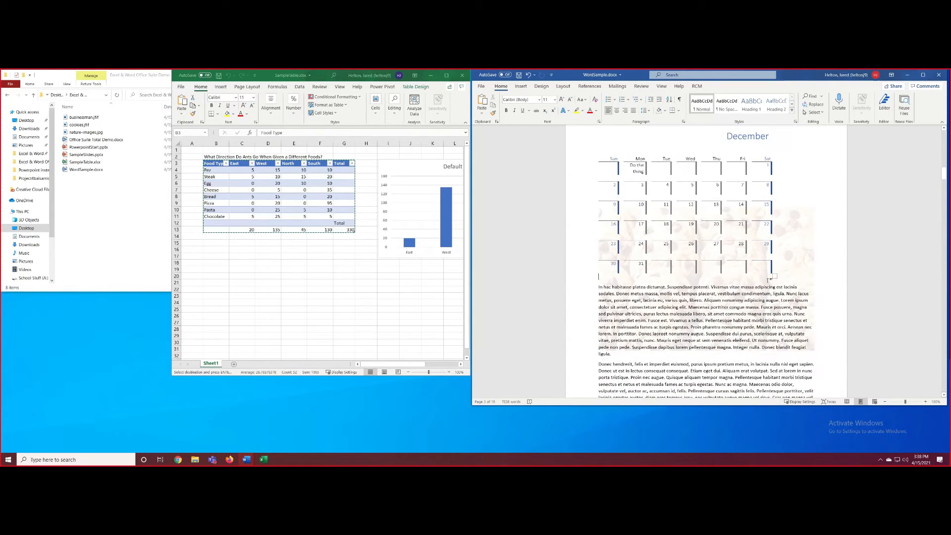
scroll(802, 279, "down", 1)
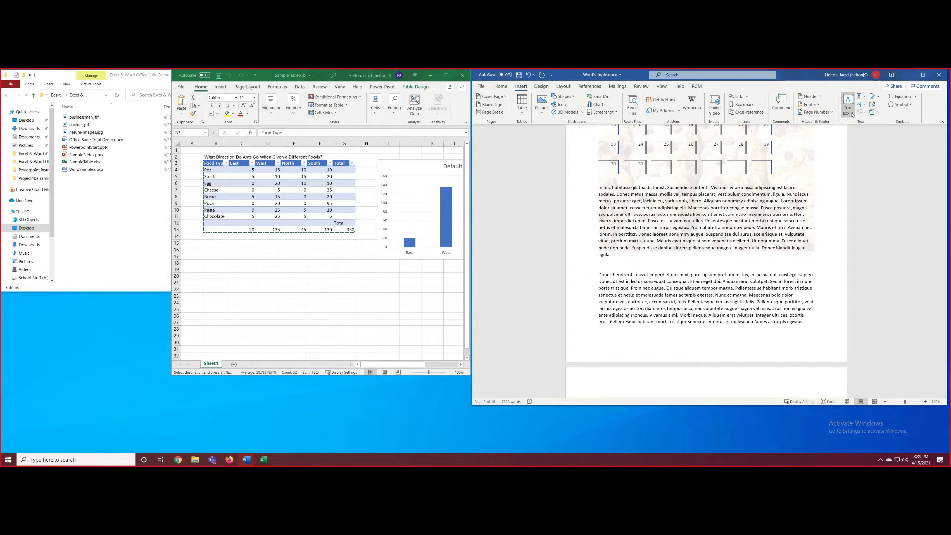
Step: Open the Object dialog and review the new object types, including the Microsoft PowerPoint 97-2003 Presentation and Slide
left_click(877, 98)
left_click(878, 98)
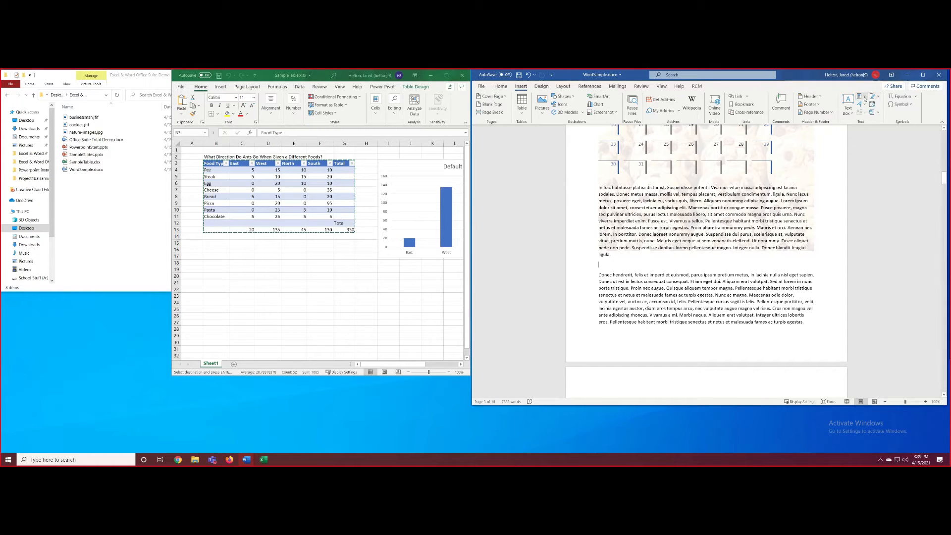
left_click(865, 98)
left_click(865, 98)
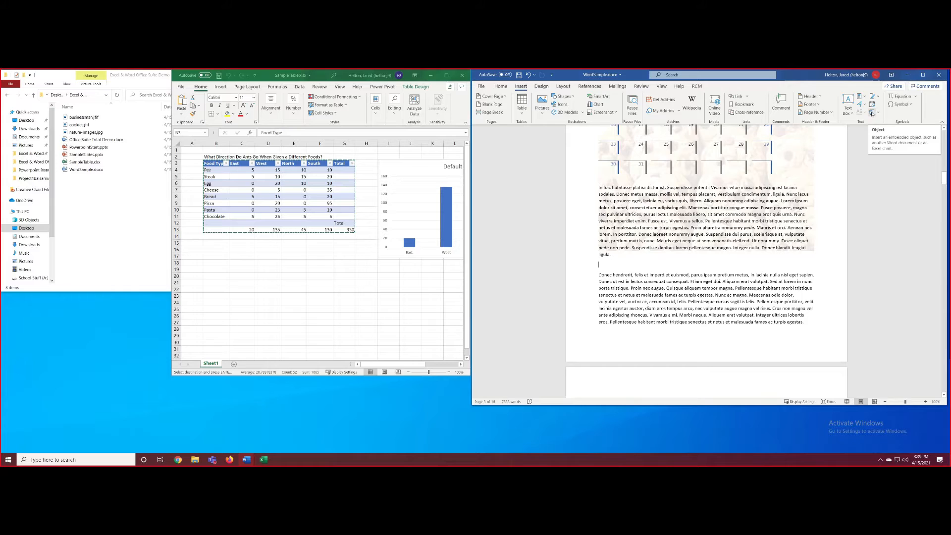
left_click(877, 113)
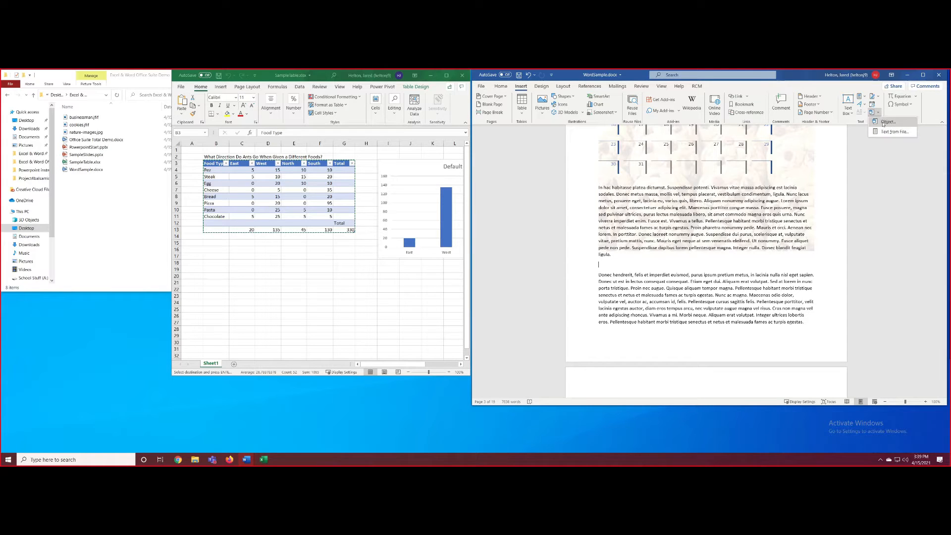
left_click(886, 122)
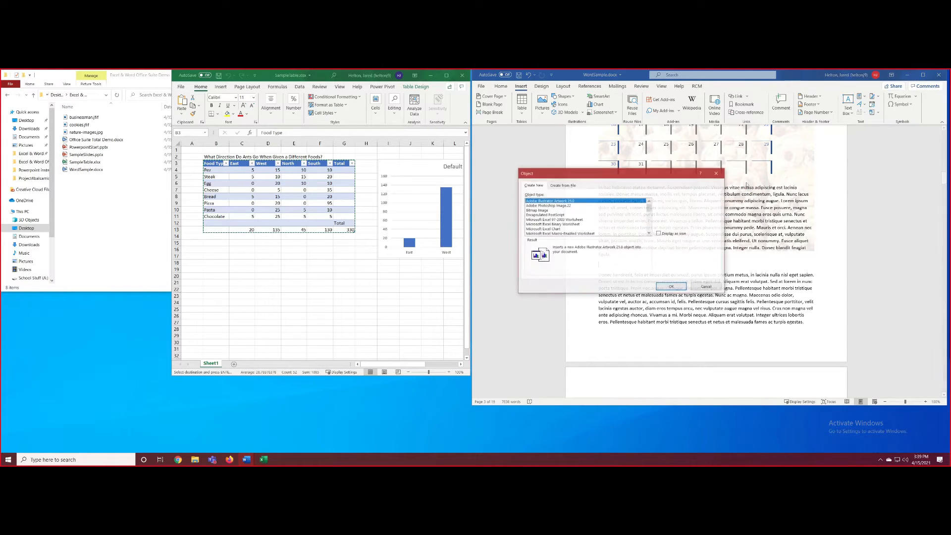
left_click_drag(616, 175, 810, 173)
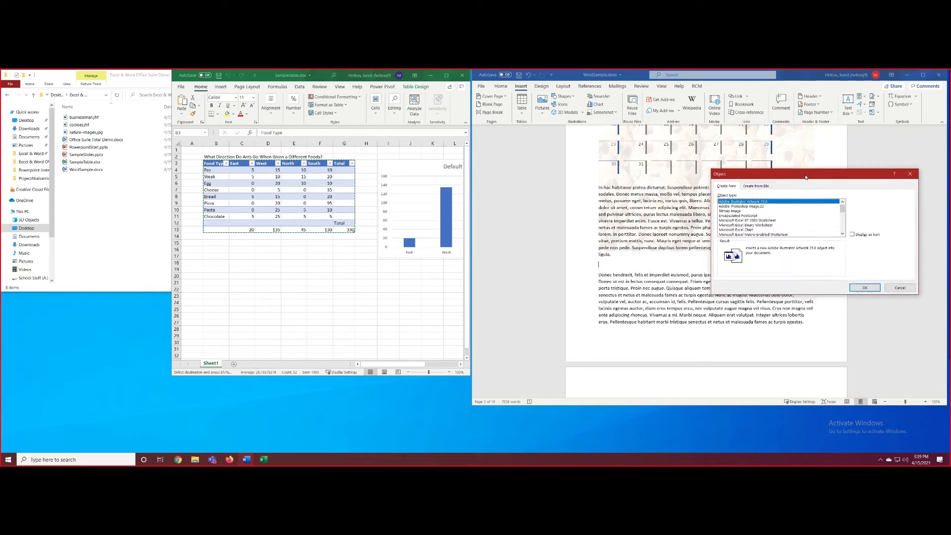
scroll(744, 212, "down", 2)
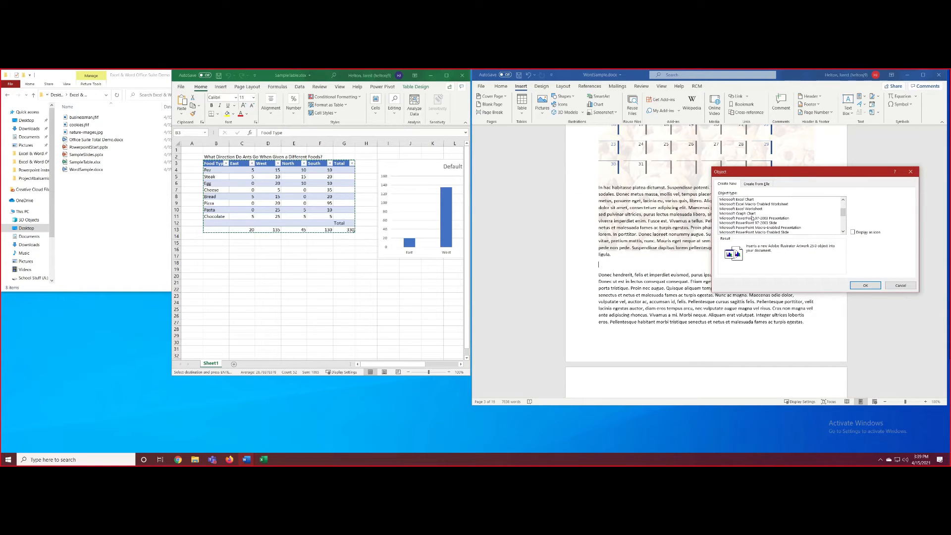
left_click(755, 218)
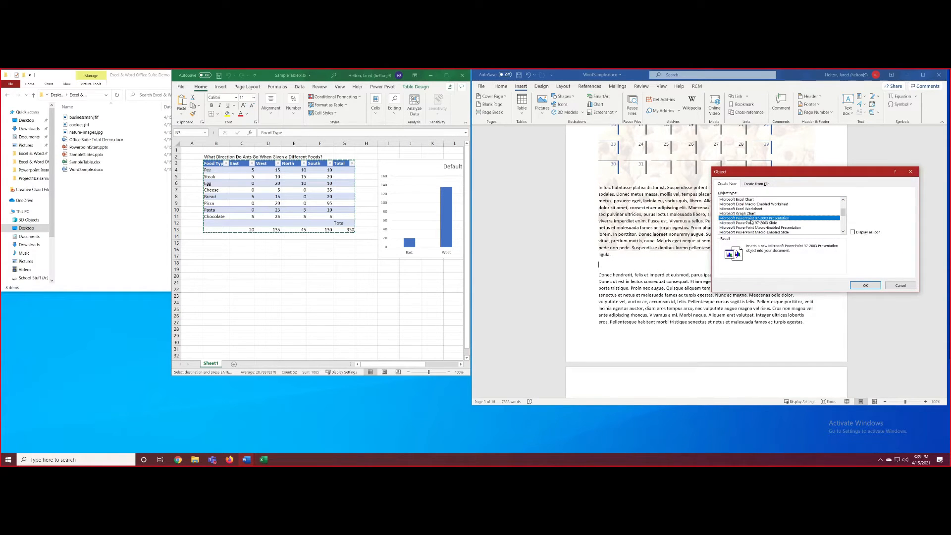
scroll(752, 222, "down", 3)
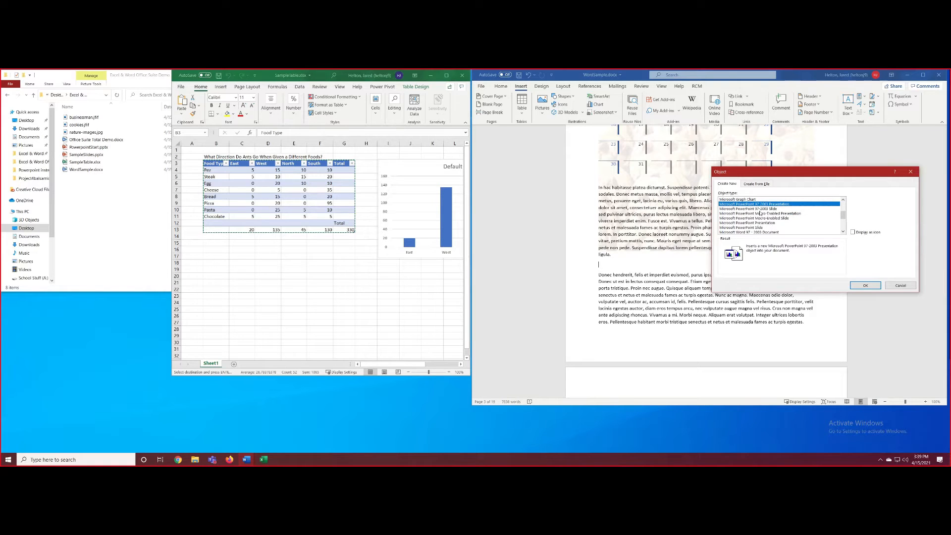
left_click(758, 209)
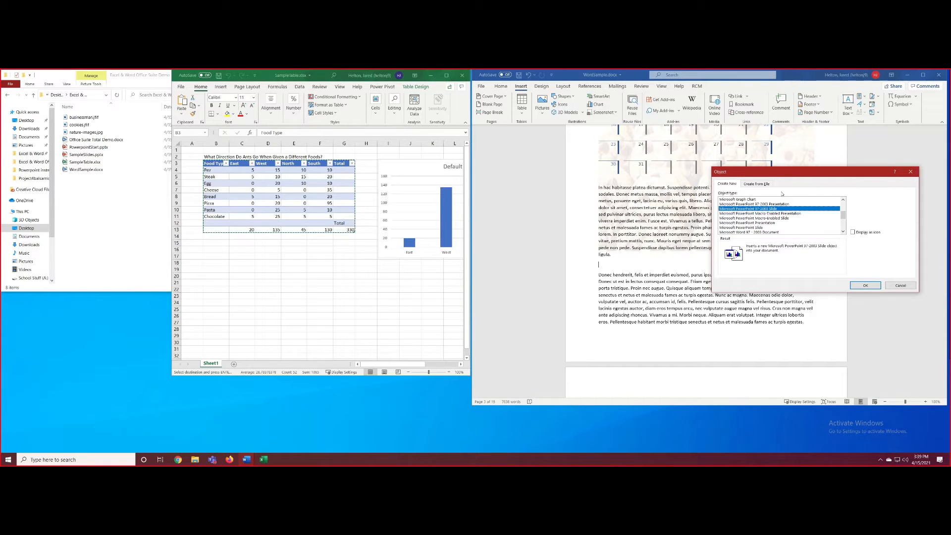
Step: Embed SampleSlides.pptx from the desktop folder Excel & Word Office Suite Demo as an object created from file
left_click(761, 186)
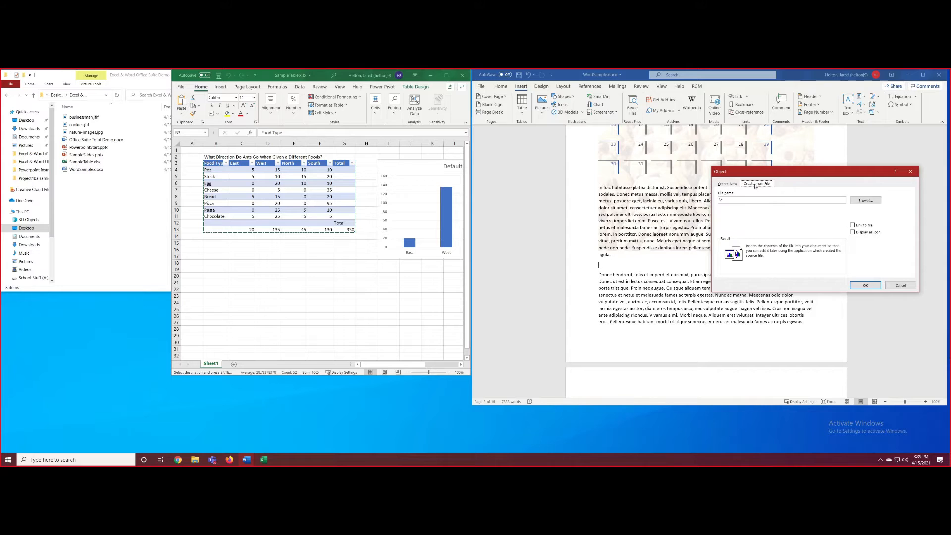
left_click(865, 200)
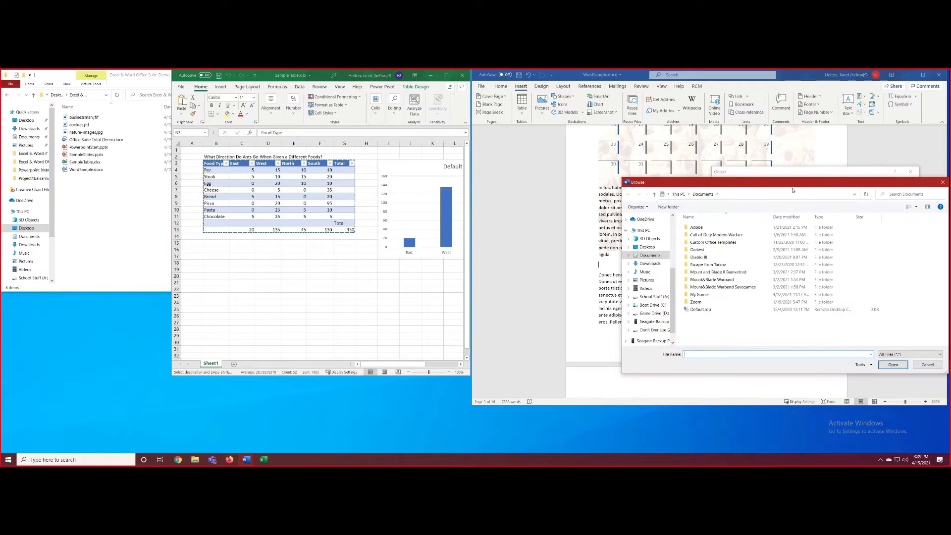
double_click(363, 171)
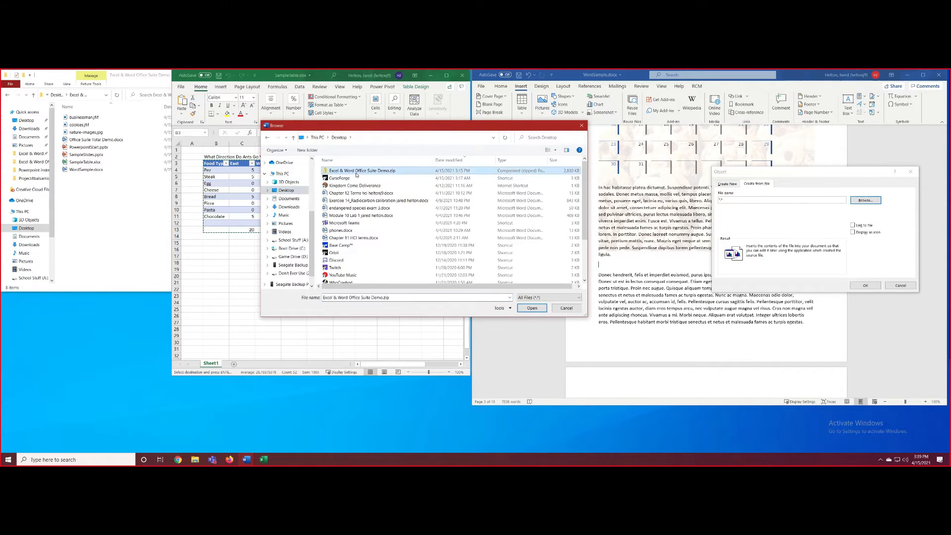
left_click(853, 201)
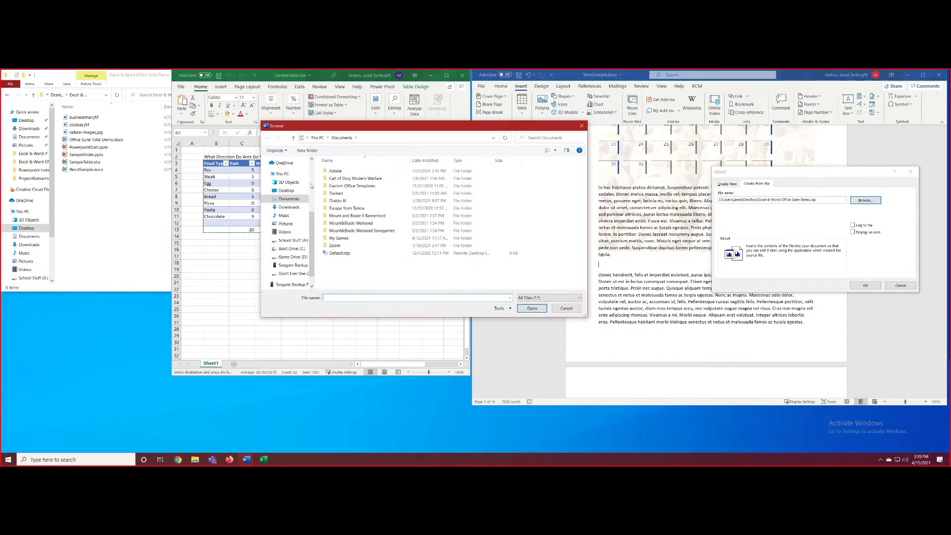
scroll(375, 197, "down", 3)
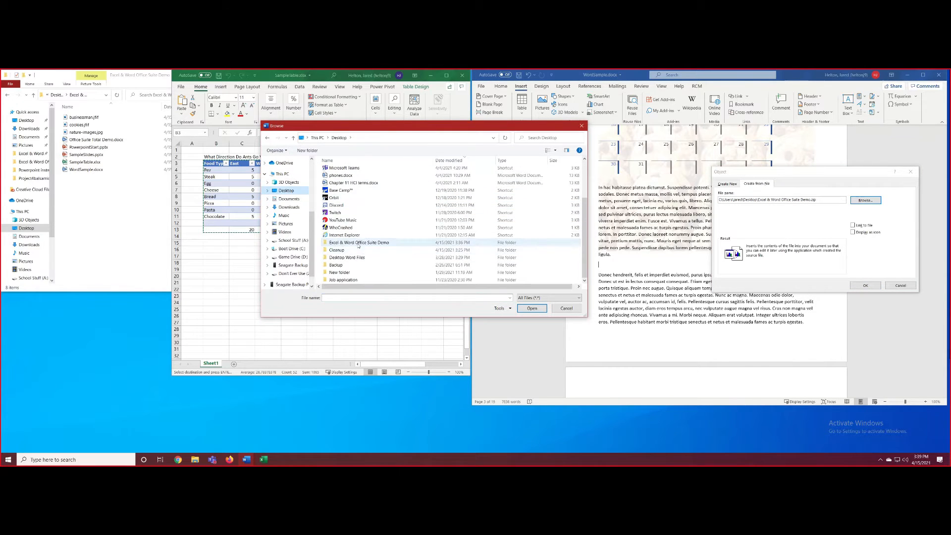
double_click(376, 243)
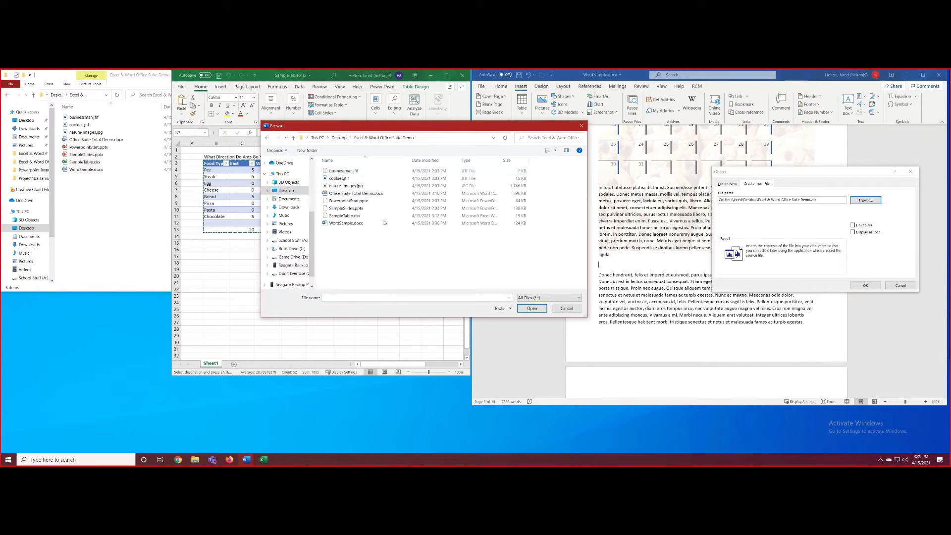
left_click(363, 208)
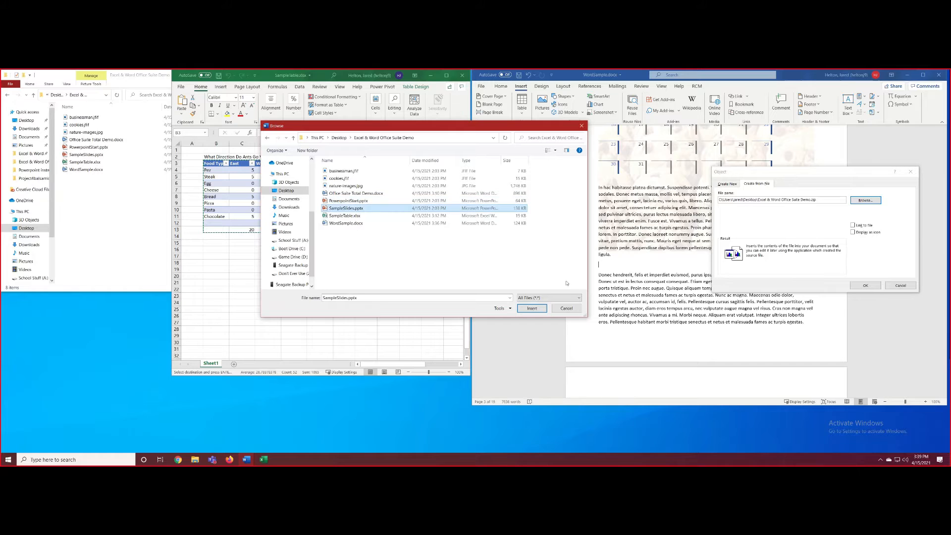
left_click(533, 309)
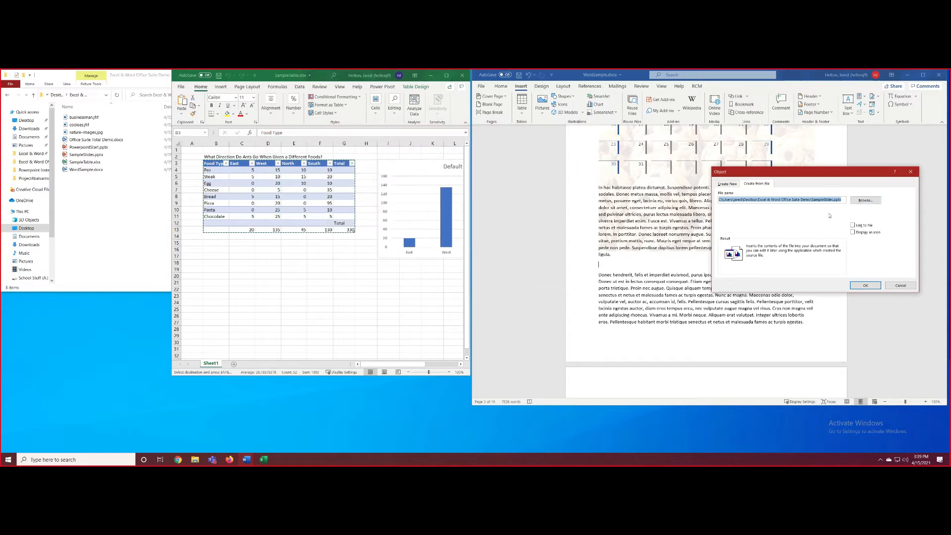
left_click(863, 289)
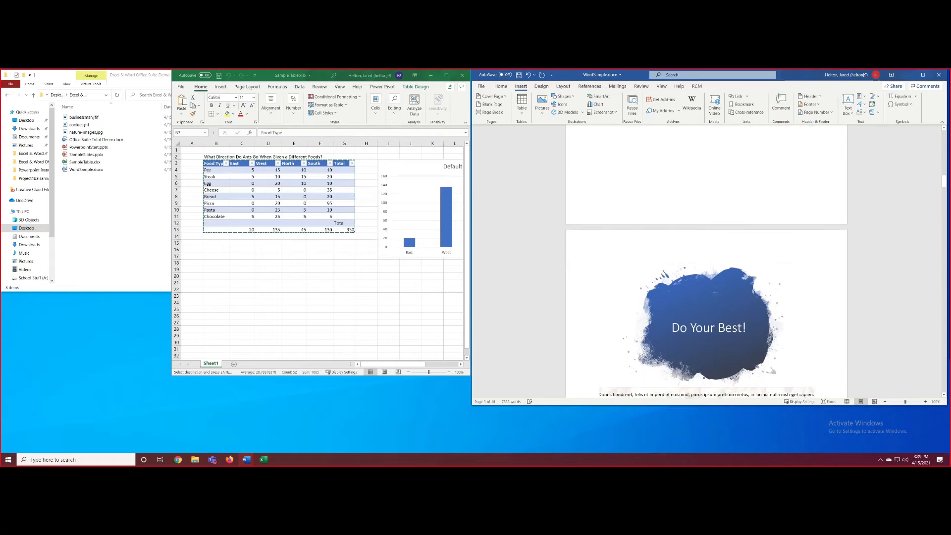
Step: Check the options offered for the embedded "Do Your Best!" presentation and dismiss them
scroll(725, 274, "down", 3)
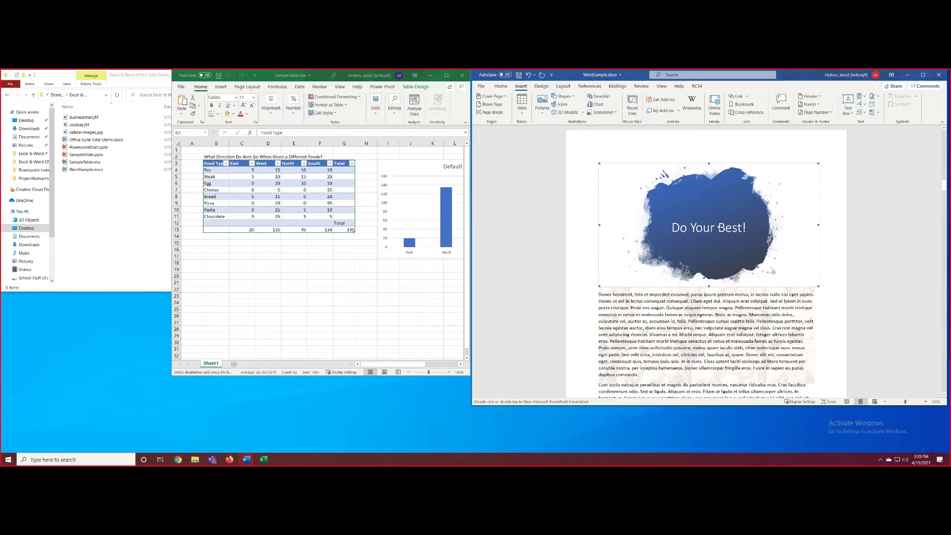
right_click(717, 215)
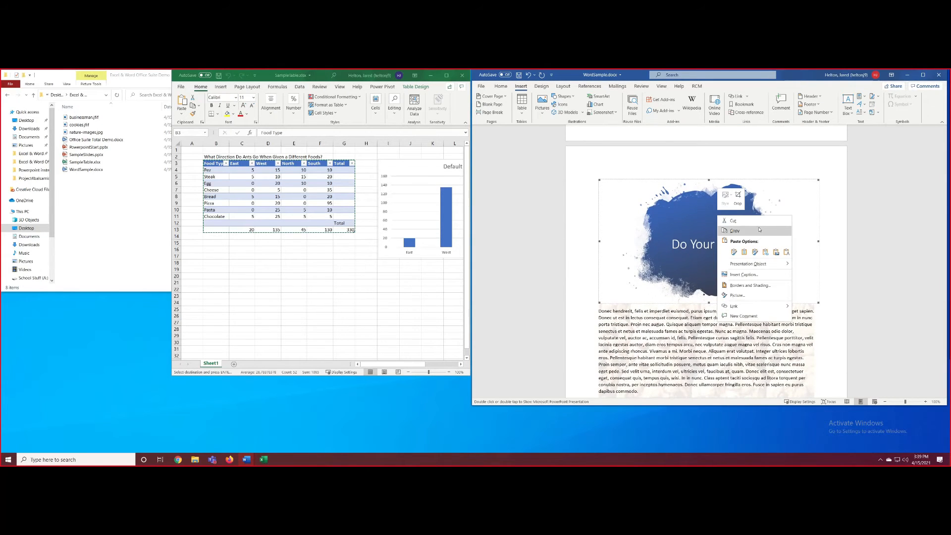
left_click(711, 242)
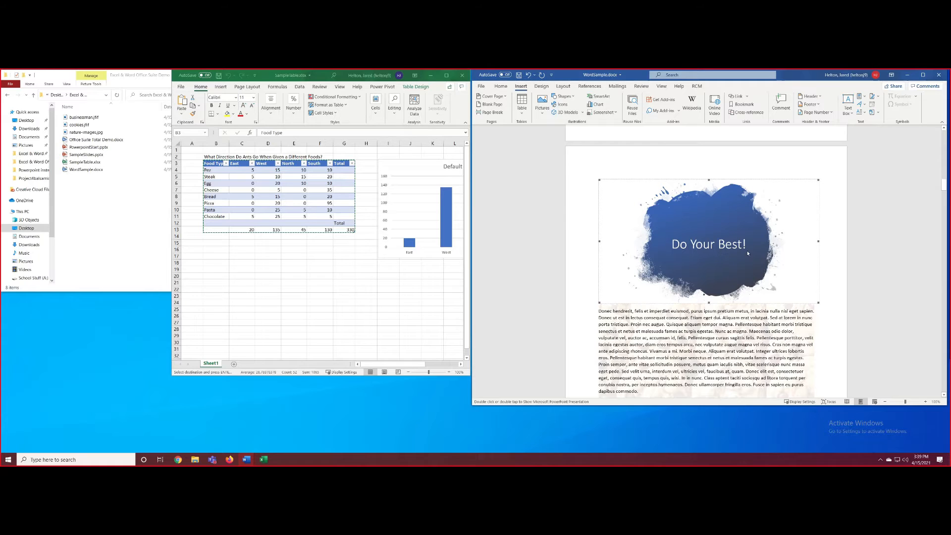
Step: Edit the embedded "Do Your Best!" presentation, add the subtitle "yes" to its title slide, and close its editing window
scroll(713, 235, "down", 1)
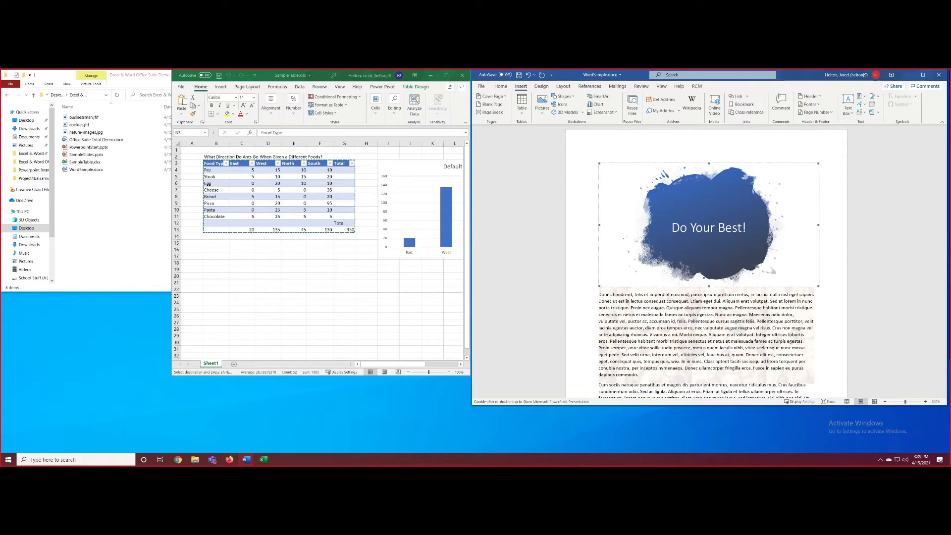
right_click(713, 193)
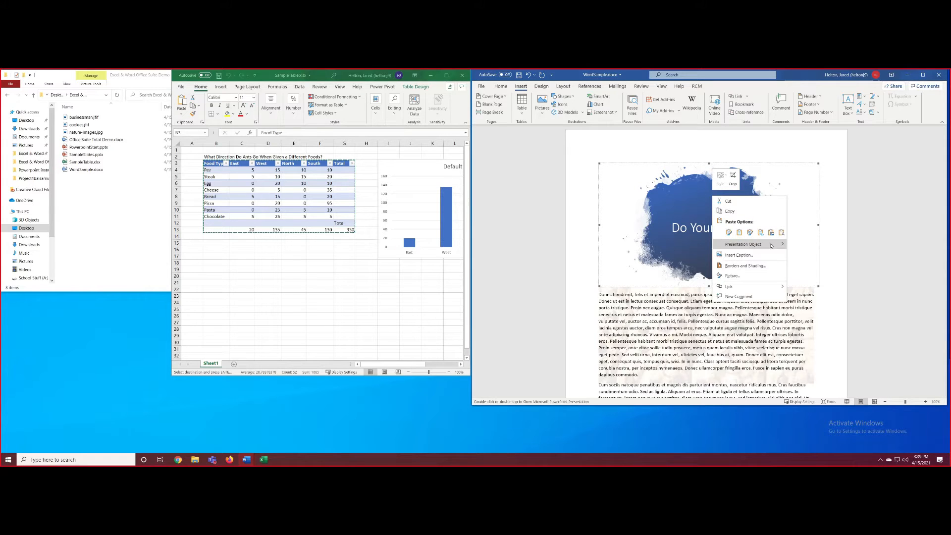
mouse_move(771, 246)
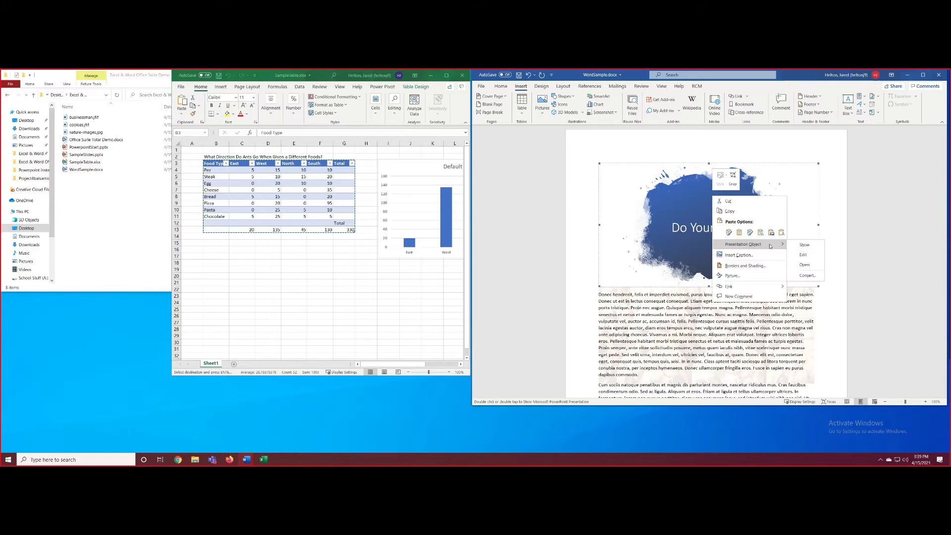
left_click(807, 257)
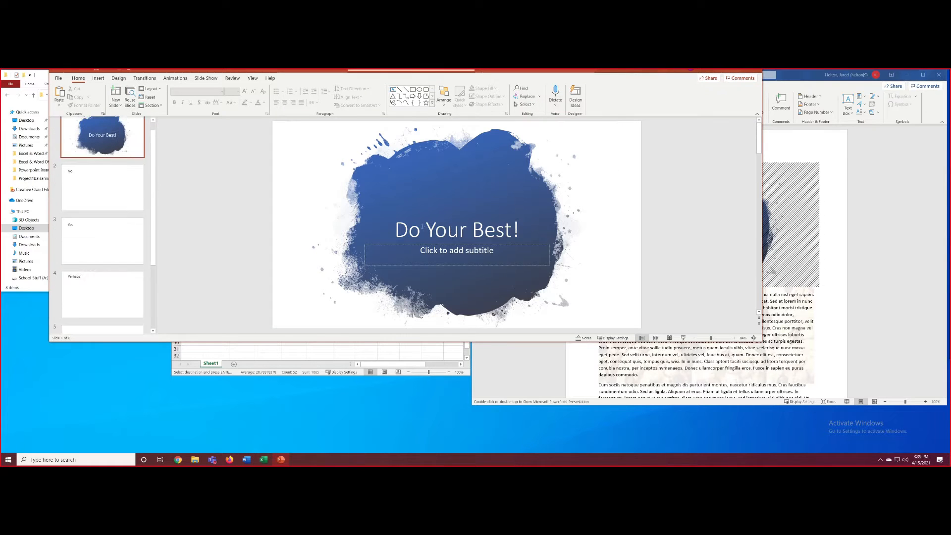
left_click(446, 257)
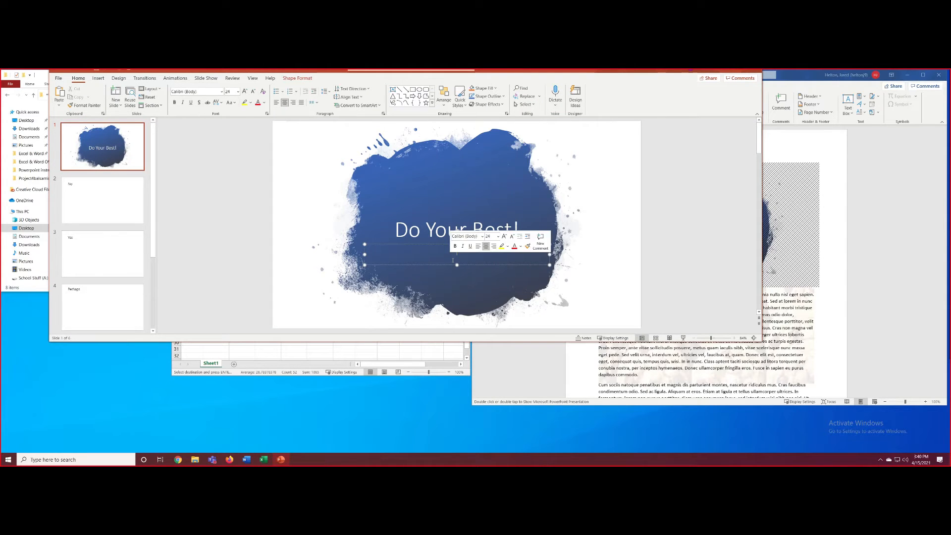
type("yes")
left_click(571, 251)
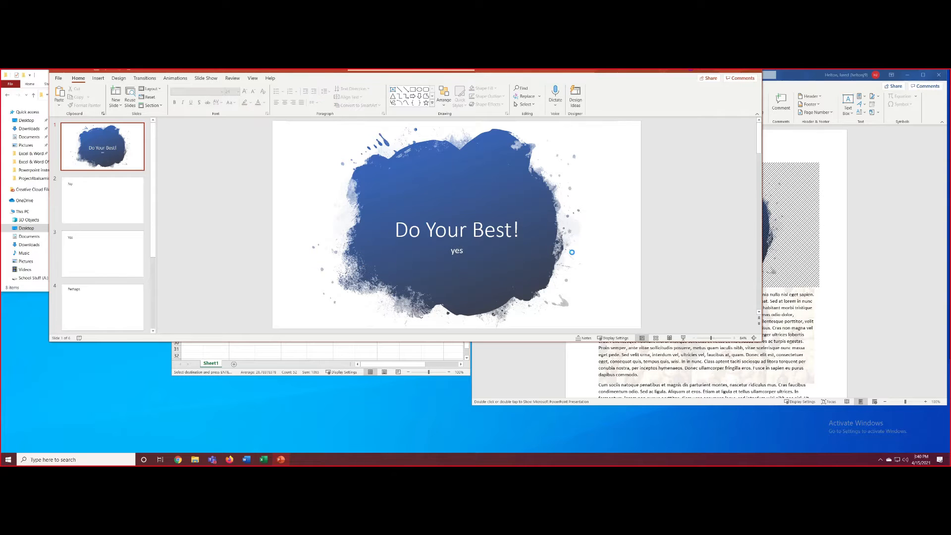
left_click_drag(698, 73, 687, 99)
left_click(744, 93)
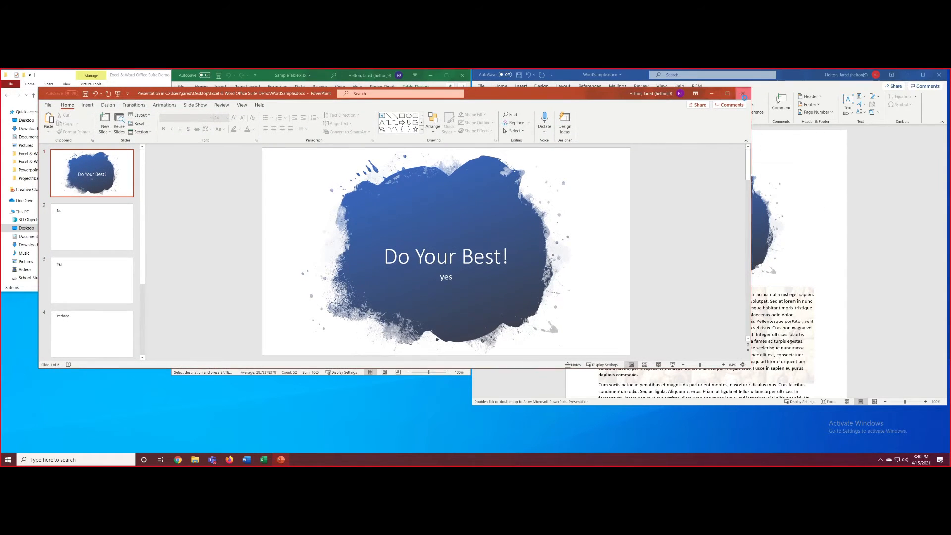
Step: Show the embedded "Do Your Best!" presentation as a slide show from the document
right_click(730, 237)
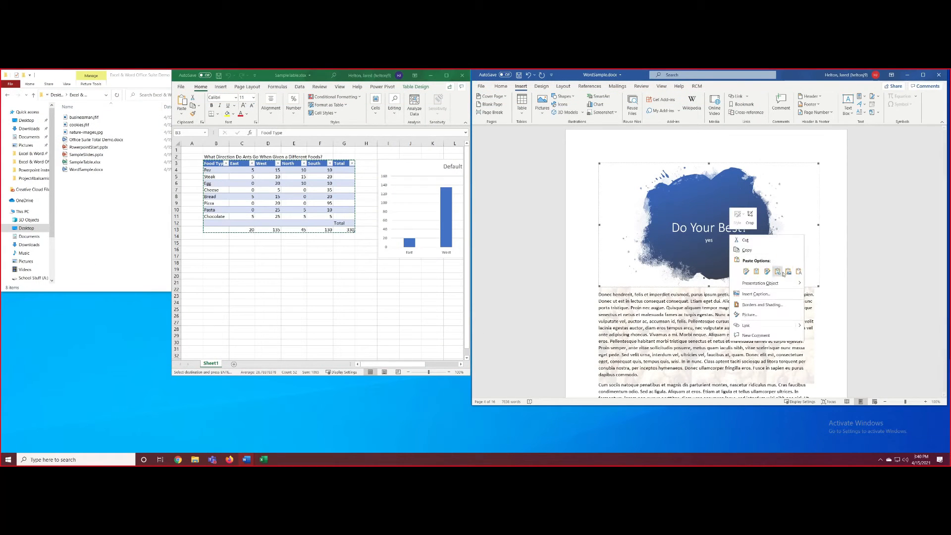
mouse_move(793, 282)
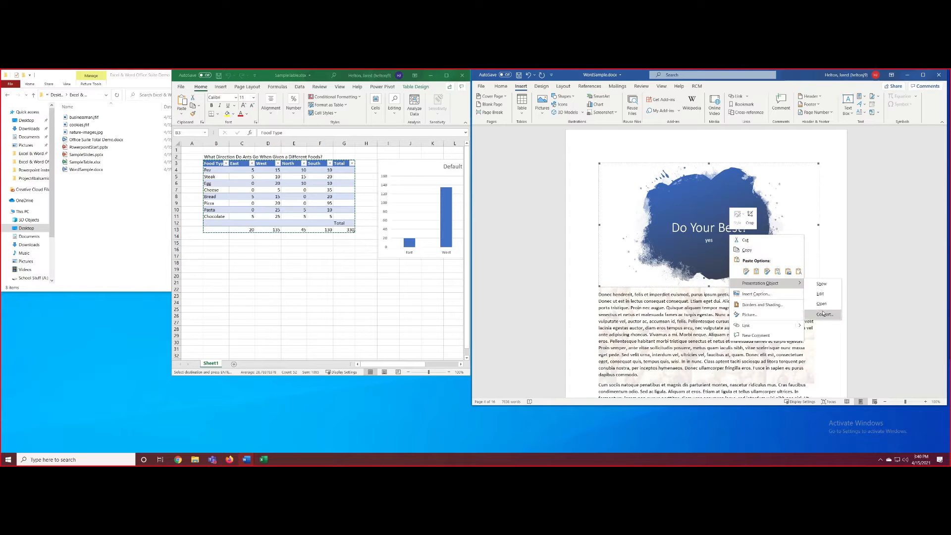
left_click(823, 284)
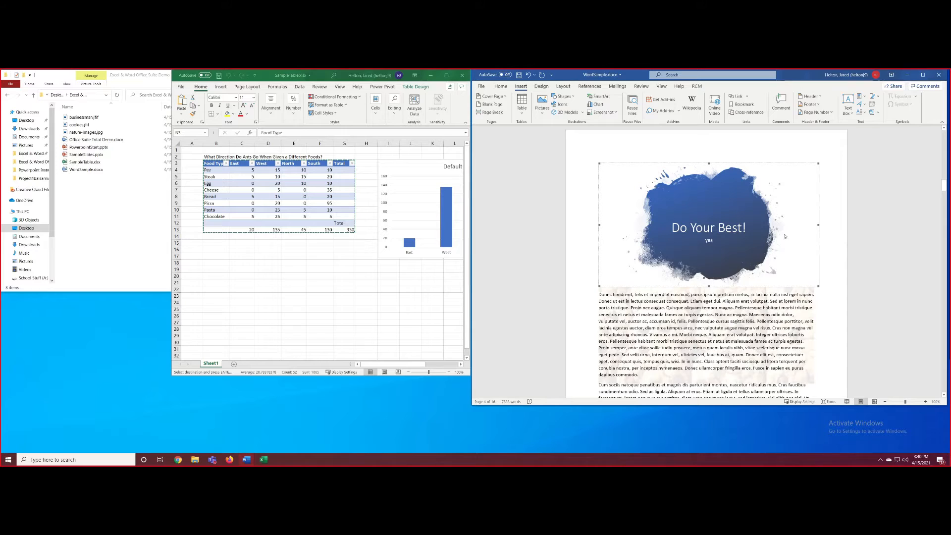
Step: Review the Convert options for the embedded presentation and convert it to the Microsoft PowerPoint Presentation object type
right_click(674, 228)
mouse_move(728, 276)
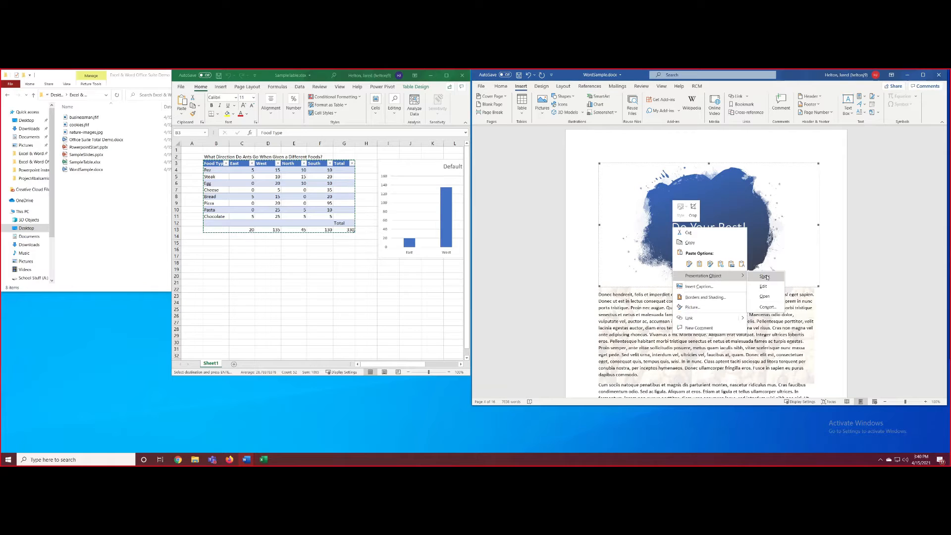
left_click(767, 308)
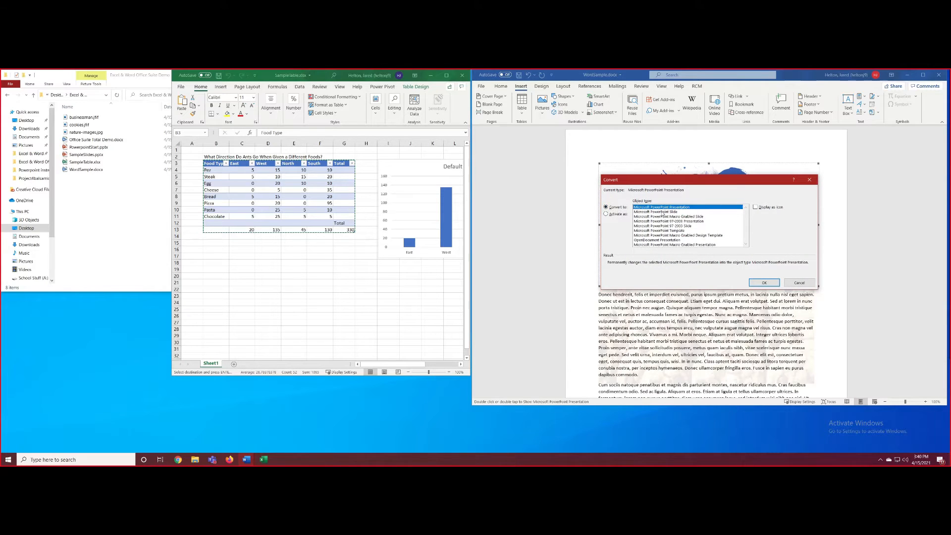
left_click(663, 212)
left_click(665, 208)
left_click_drag(705, 182, 619, 210)
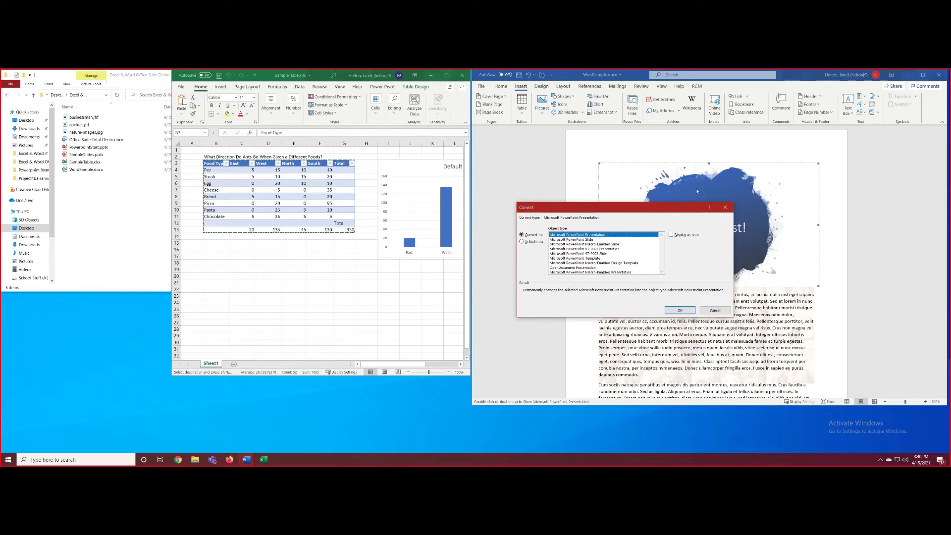
left_click_drag(685, 209, 704, 228)
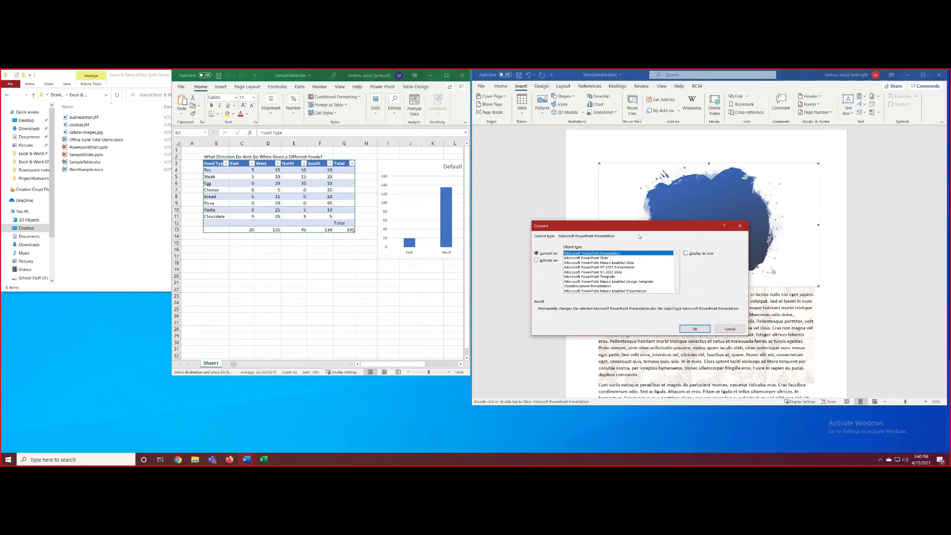
left_click_drag(639, 227, 643, 185)
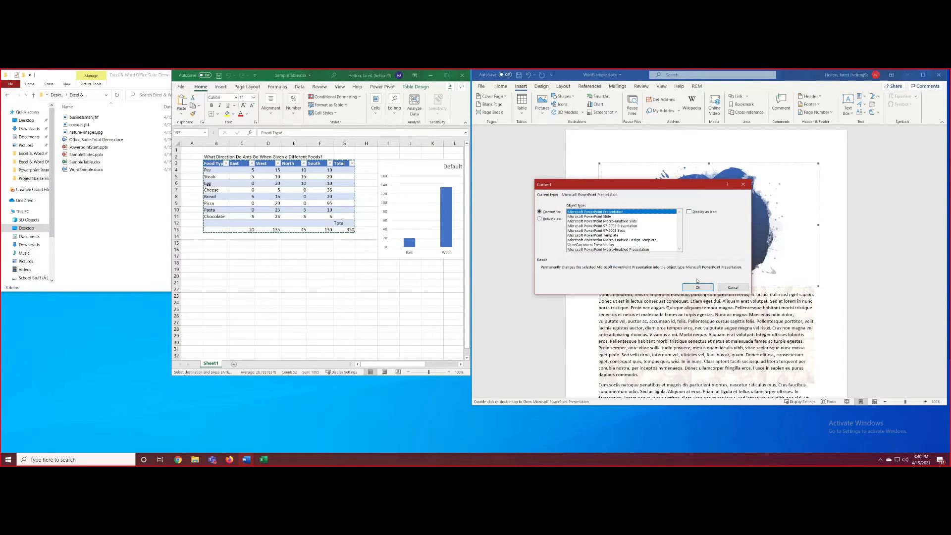
left_click(698, 286)
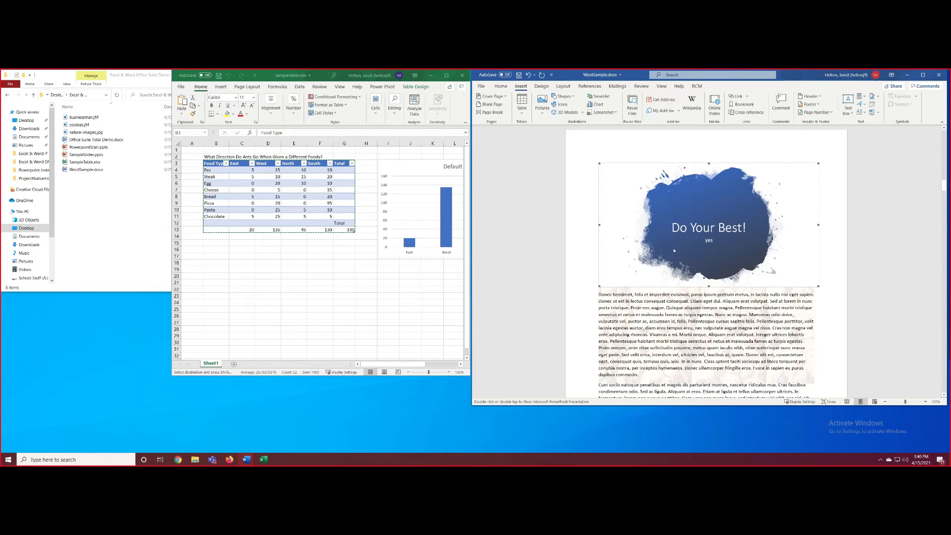
Step: Open the embedded presentation in its own window, place it beside the document for comparison, and close it
scroll(674, 251, "down", 1)
scroll(728, 241, "up", 1)
right_click(728, 241)
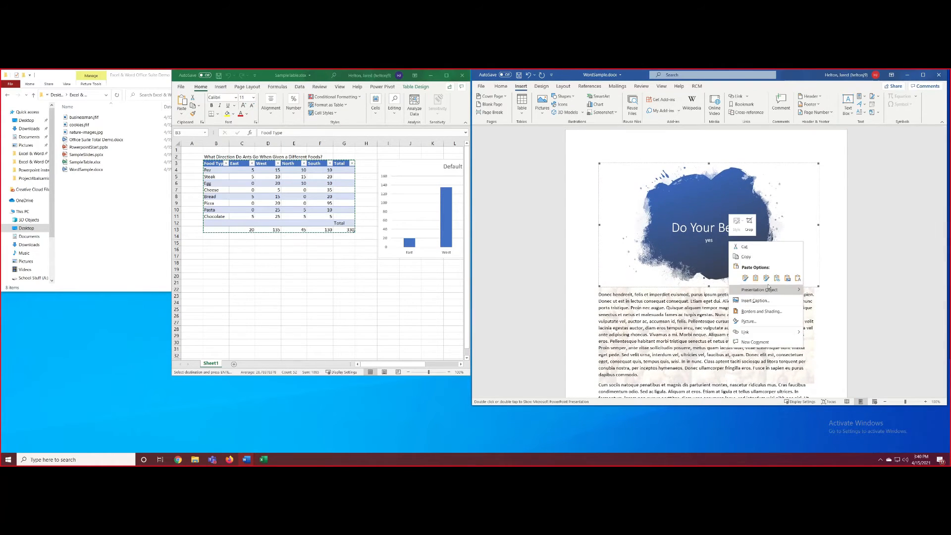
mouse_move(768, 290)
left_click(833, 311)
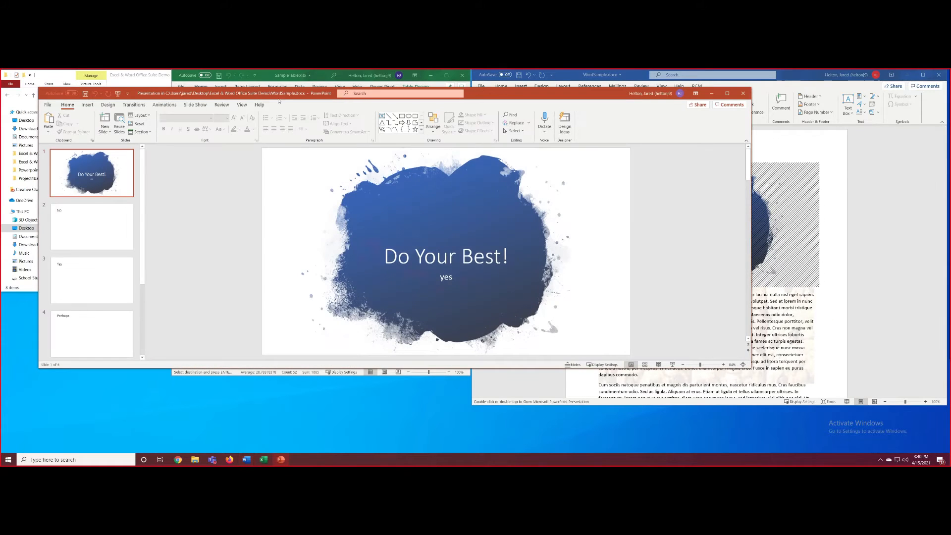
left_click_drag(604, 93, 527, 105)
left_click_drag(700, 224, 453, 215)
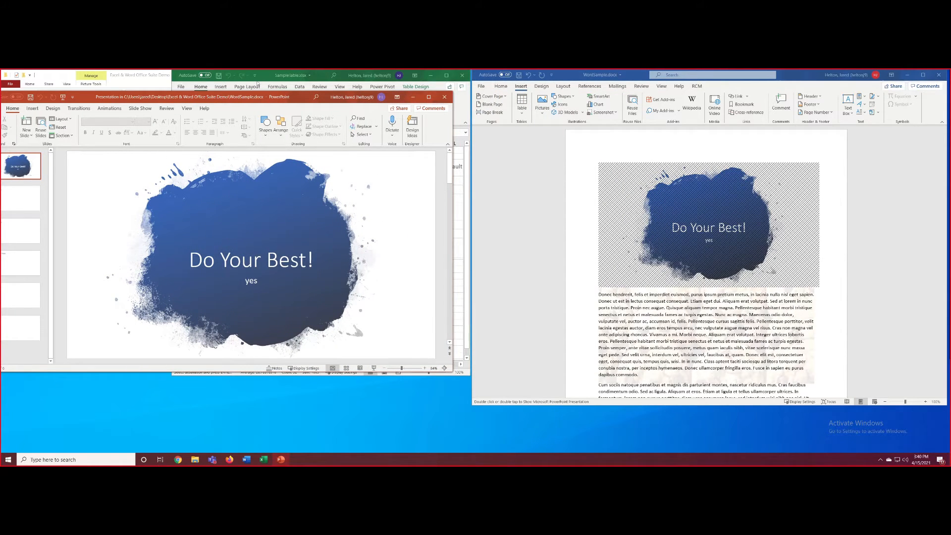
left_click_drag(262, 101, 288, 91)
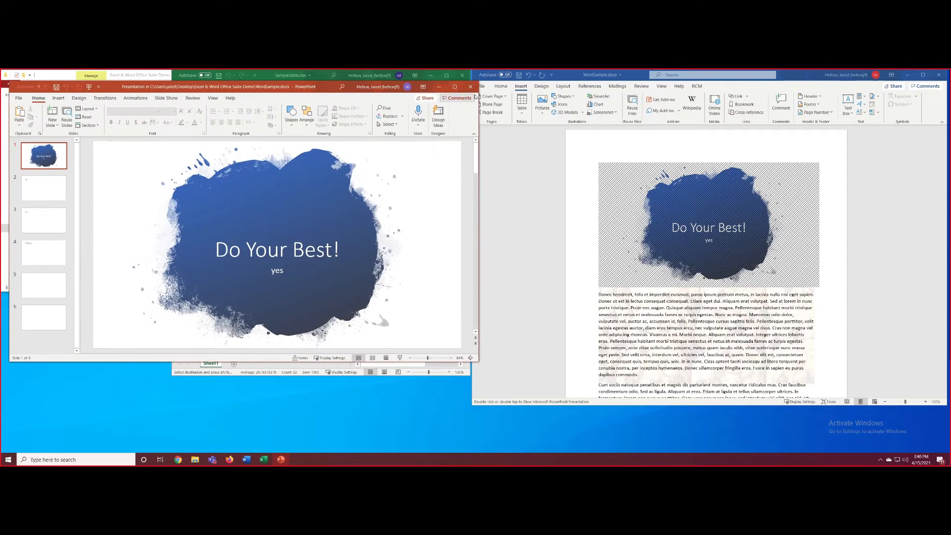
left_click(471, 87)
Step: Open the embedded presentation in the document for editing again
right_click(720, 214)
mouse_move(782, 261)
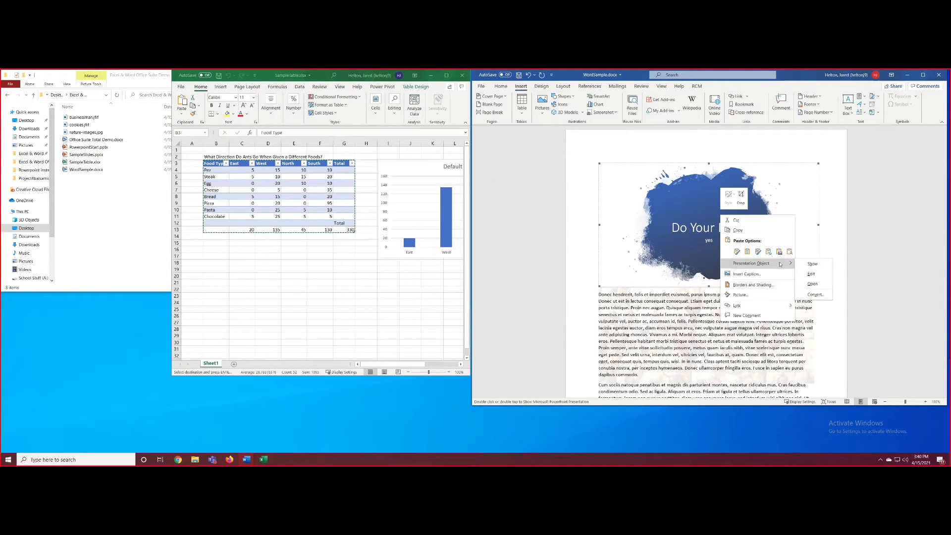
left_click(819, 274)
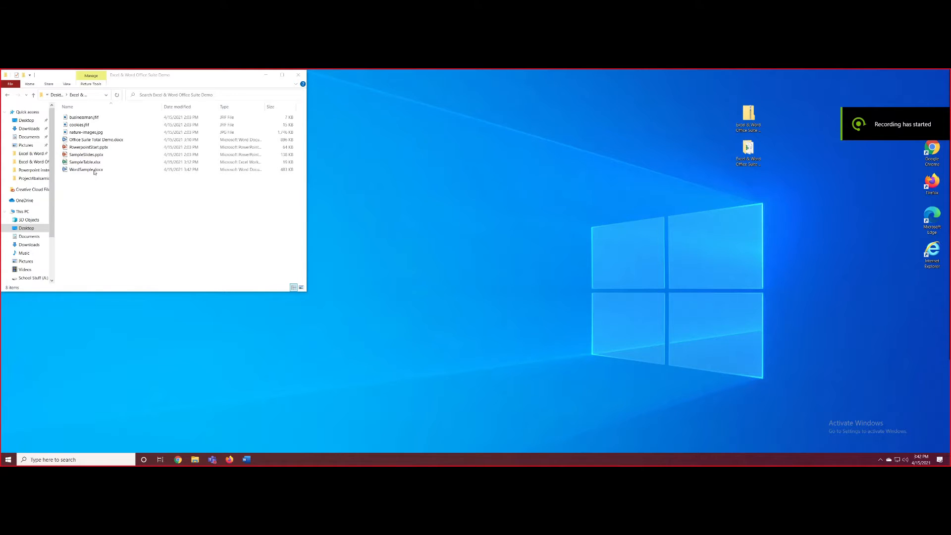
Step: Open PowerpointStart.pptx in PowerPoint and enlarge its window beside the file folder to show more of the slide sections
double_click(113, 149)
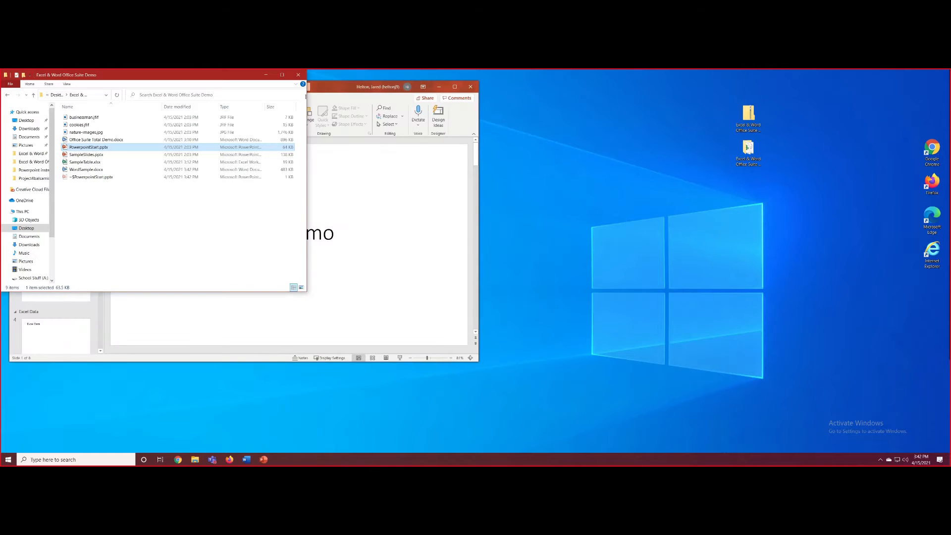
left_click_drag(345, 89, 815, 79)
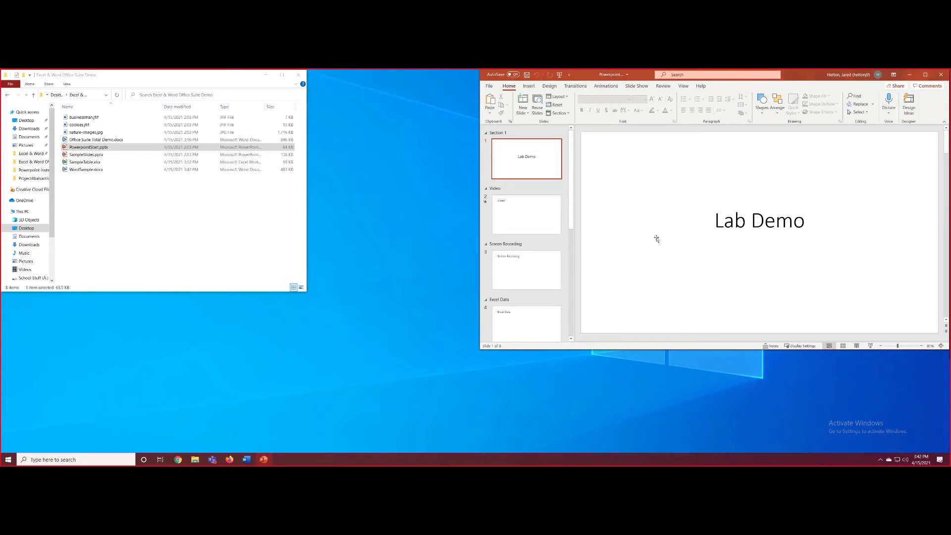
scroll(548, 240, "down", 3)
scroll(540, 240, "up", 3)
left_click_drag(608, 349, 610, 454)
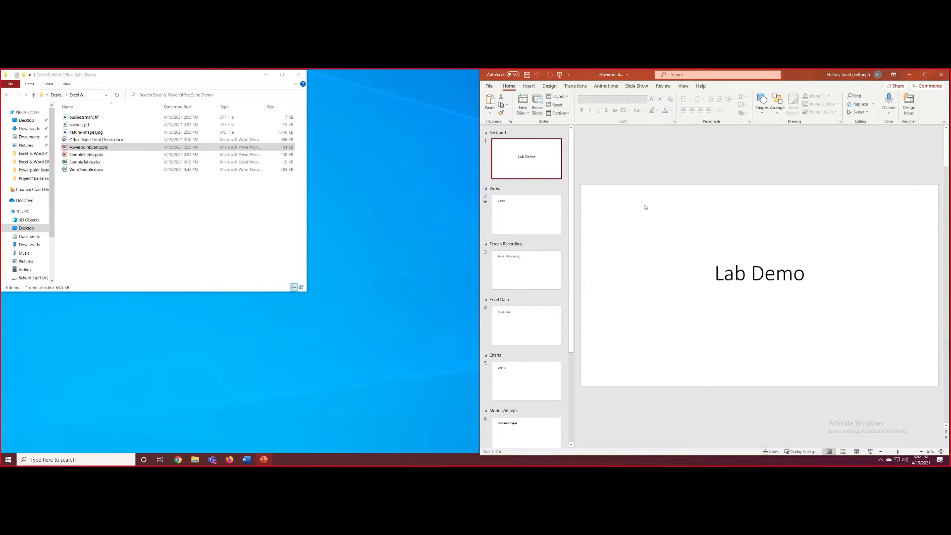
left_click(642, 151)
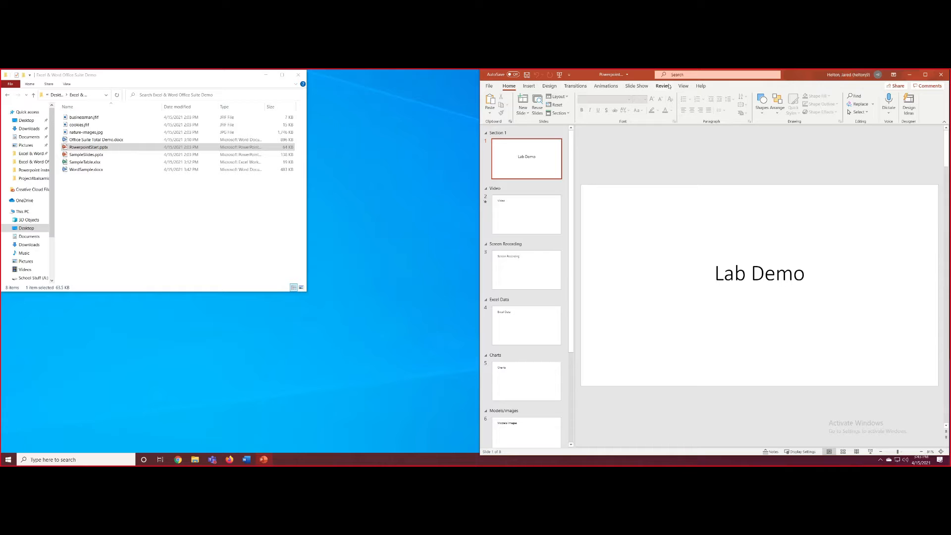
Step: Switch the presentation to Slide Master view and apply the white Office theme with green angular shapes along the edges
left_click(684, 86)
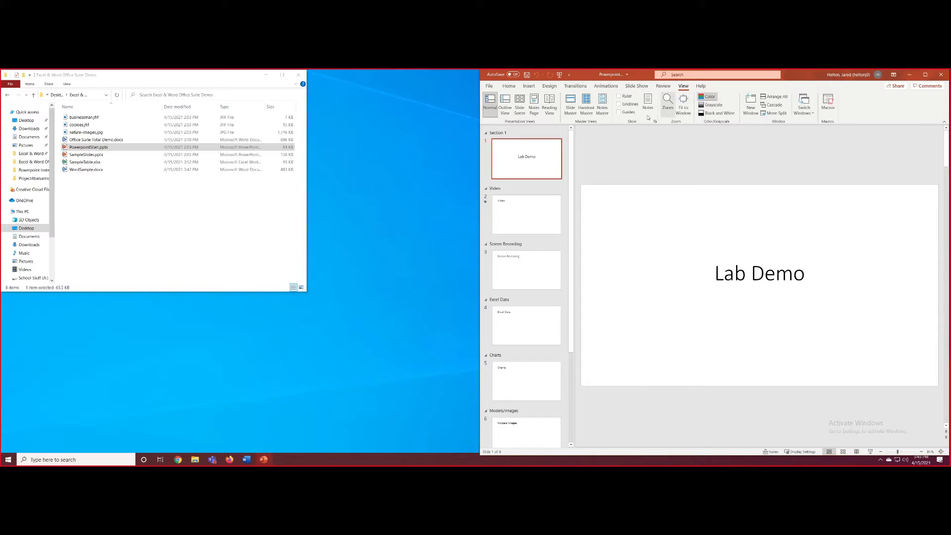
left_click(570, 108)
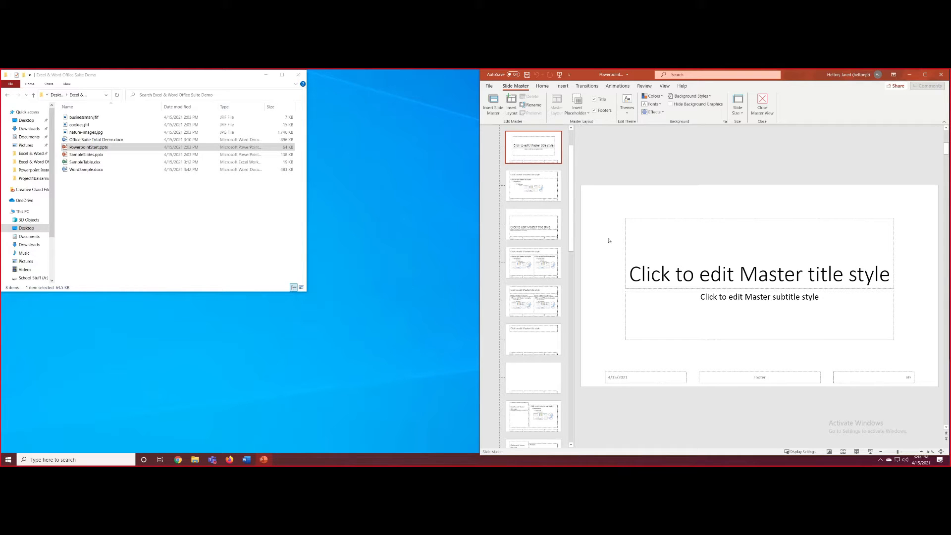
left_click(628, 112)
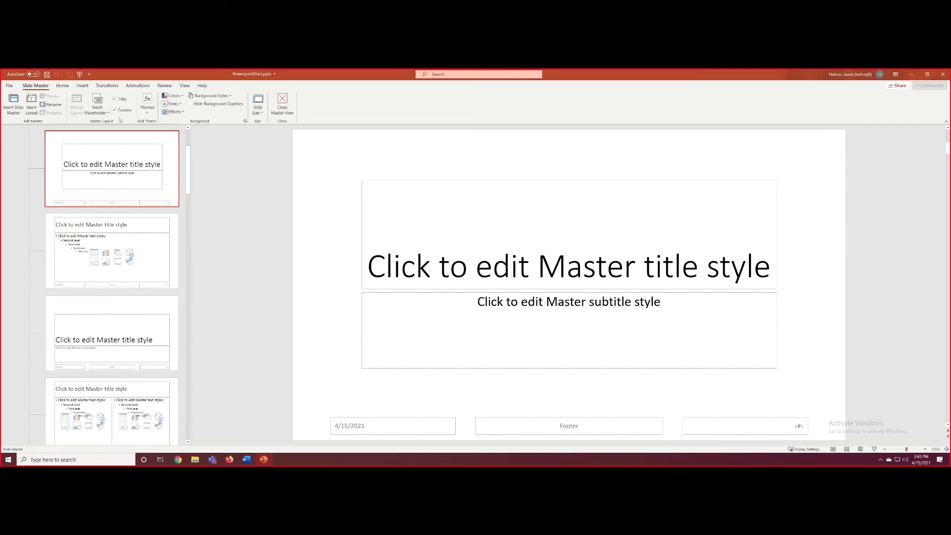
left_click(147, 105)
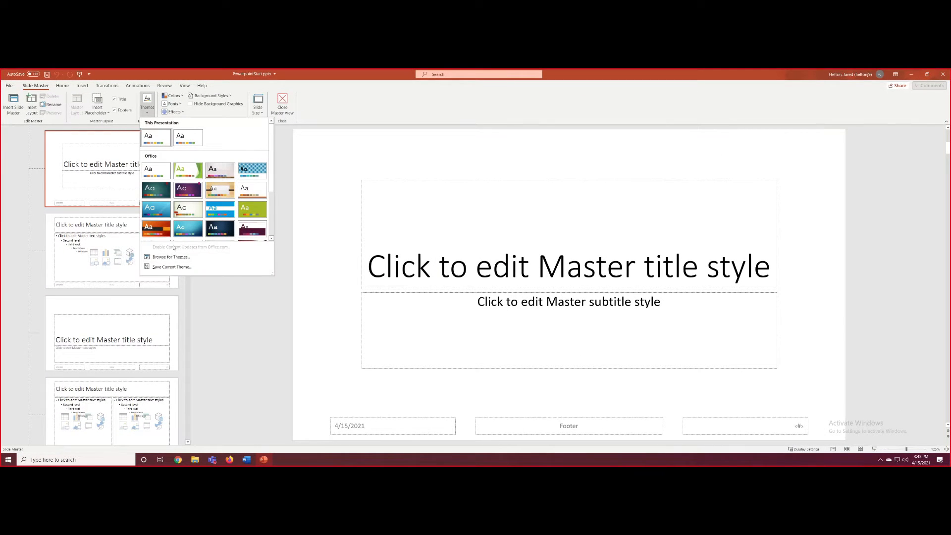
left_click(191, 175)
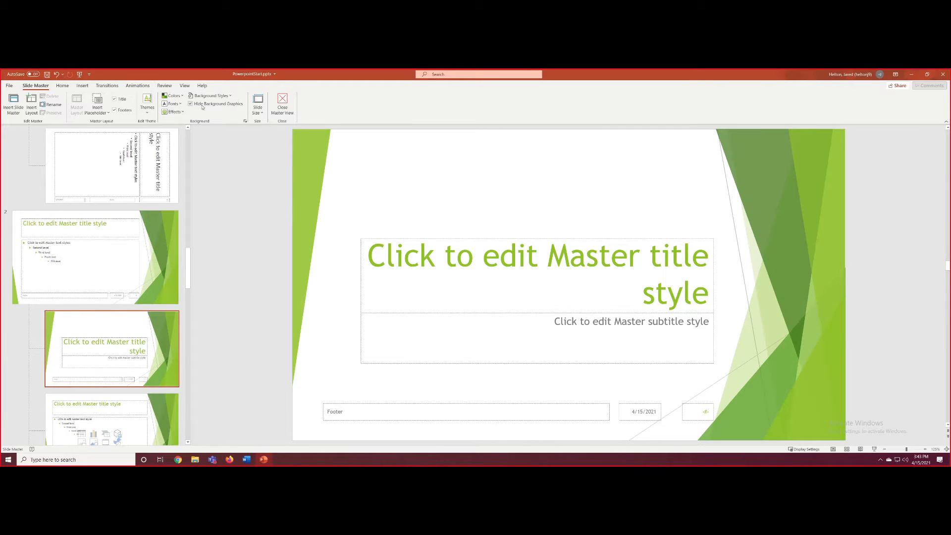
Step: Check the theme effects of the slide master and open its list of theme colors
left_click(173, 111)
left_click(175, 112)
left_click(175, 96)
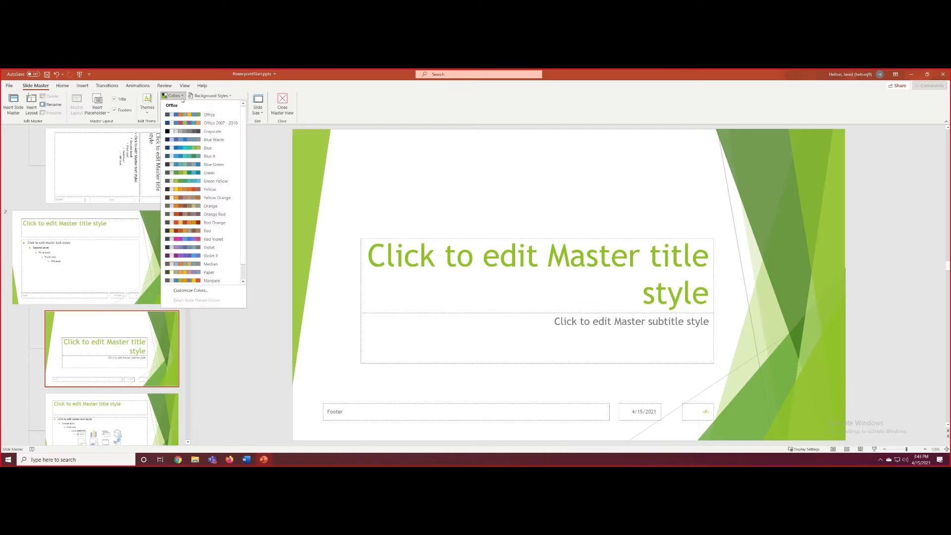
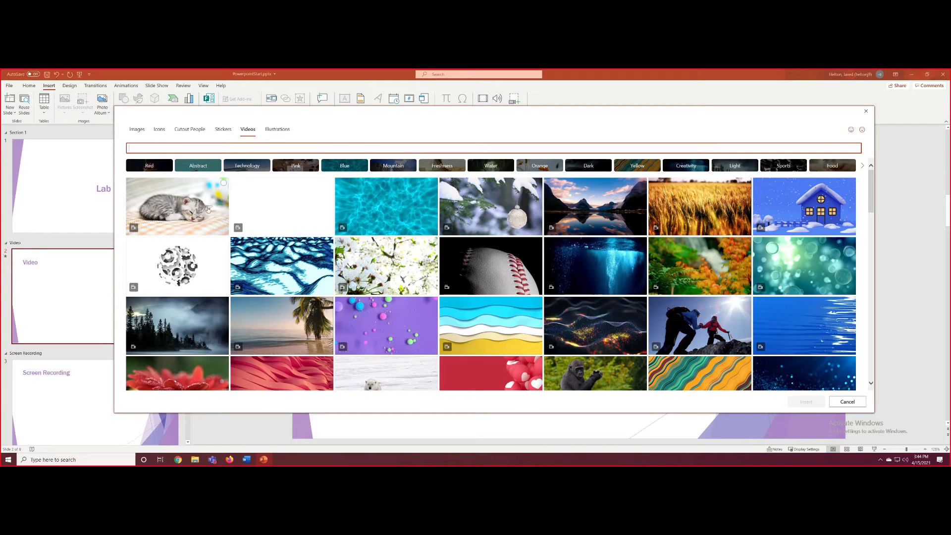
key("Escape")
left_click(484, 114)
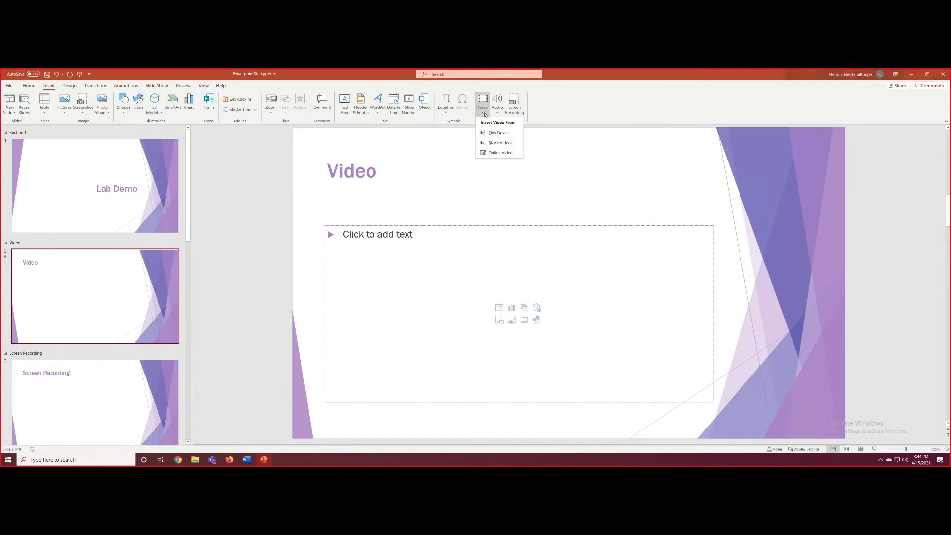
left_click(246, 460)
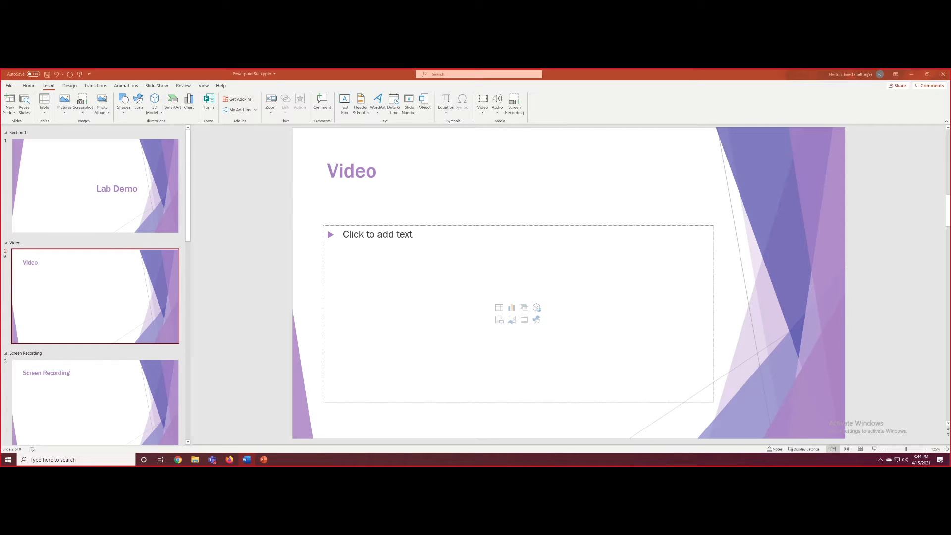
left_click(483, 106)
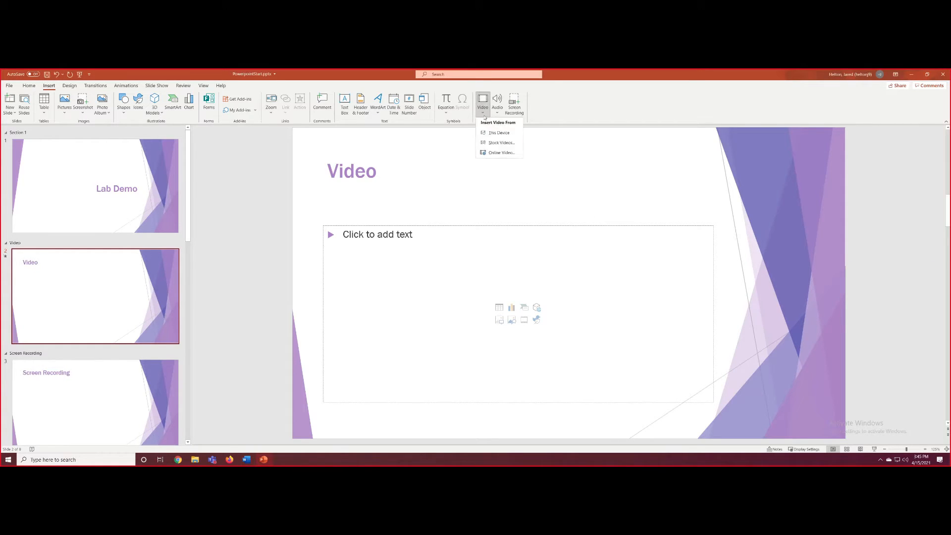
left_click(500, 152)
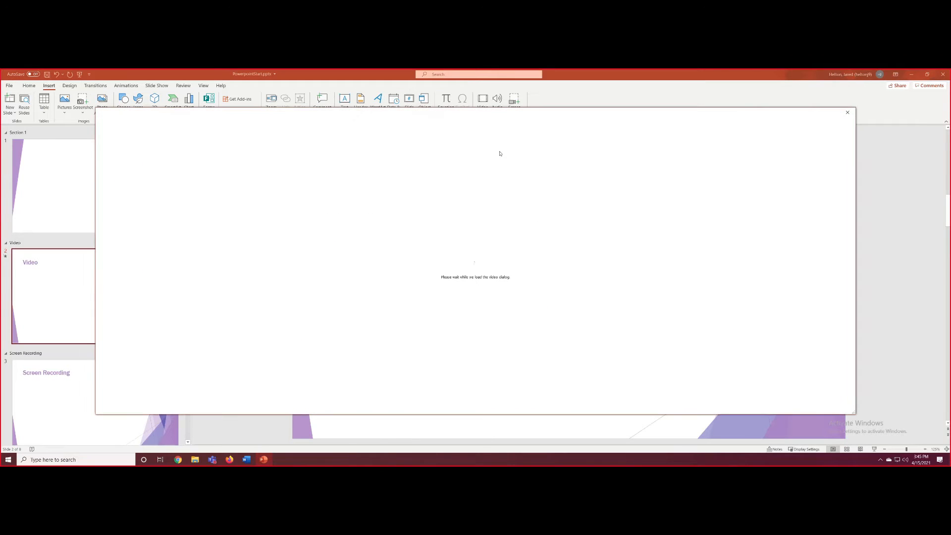
left_click(848, 113)
left_click(483, 106)
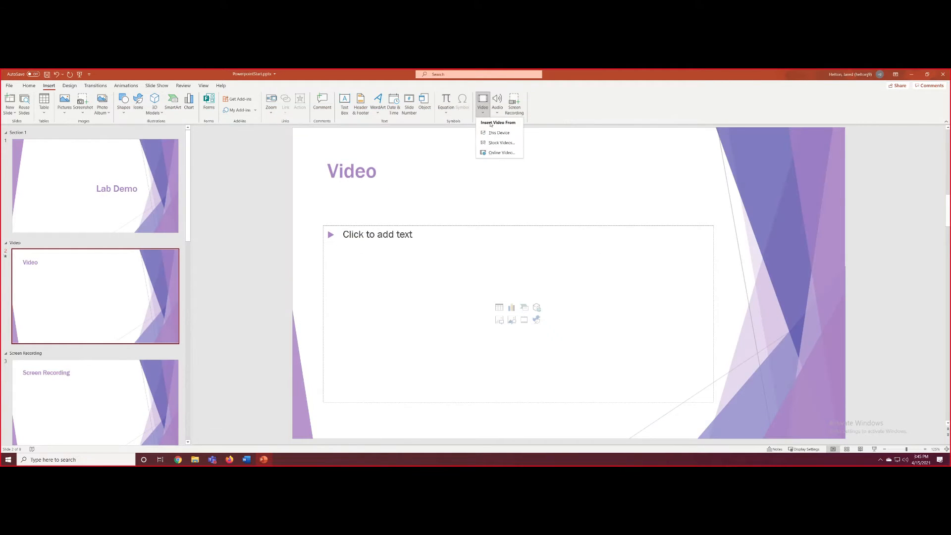
left_click(498, 154)
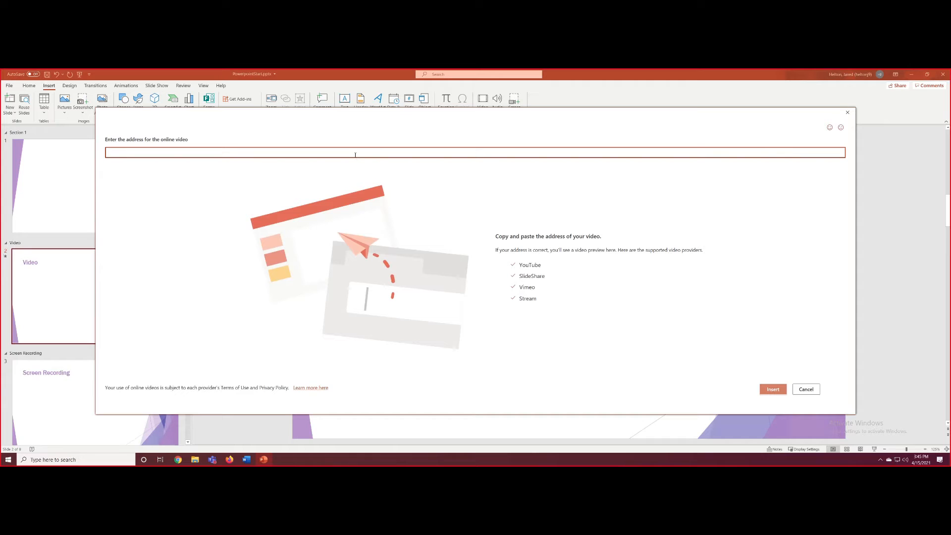
type("https://www.youtube.com/watch?v=RHHzoDqZL8M .")
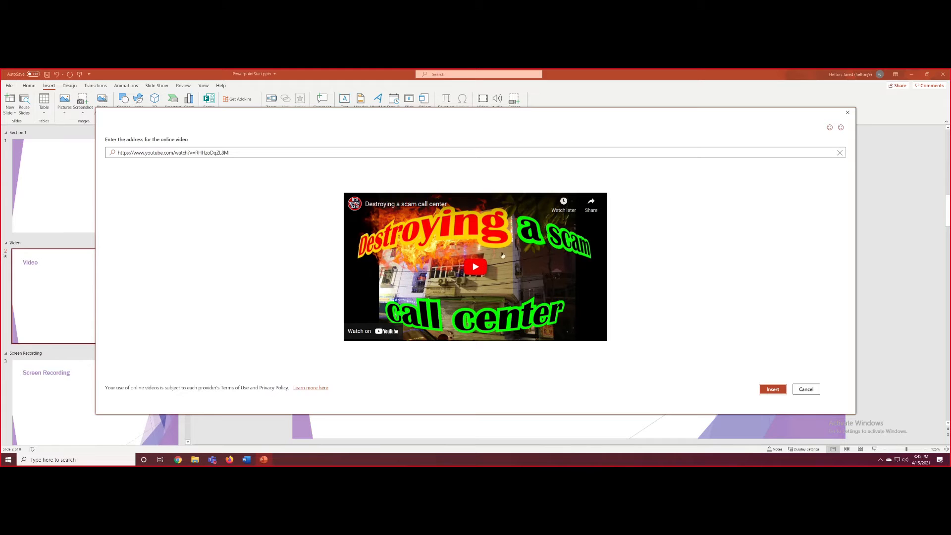
left_click(773, 389)
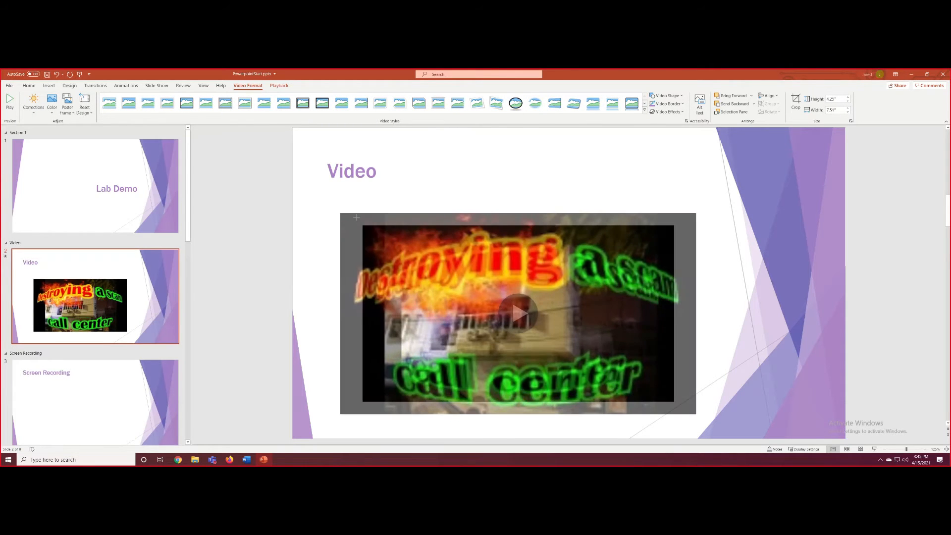
Step: Run the slide show from the beginning, start the video on the second slide and end the show
left_click(157, 86)
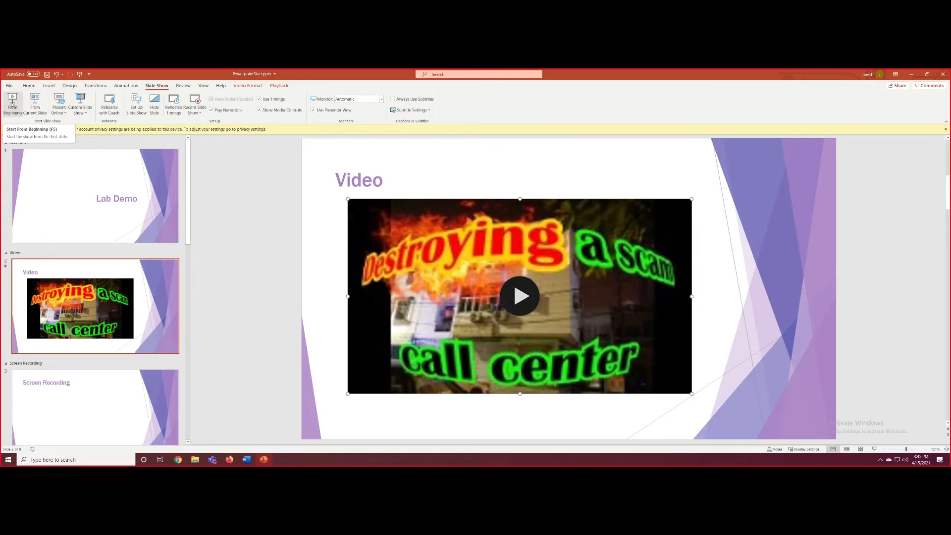
left_click(12, 103)
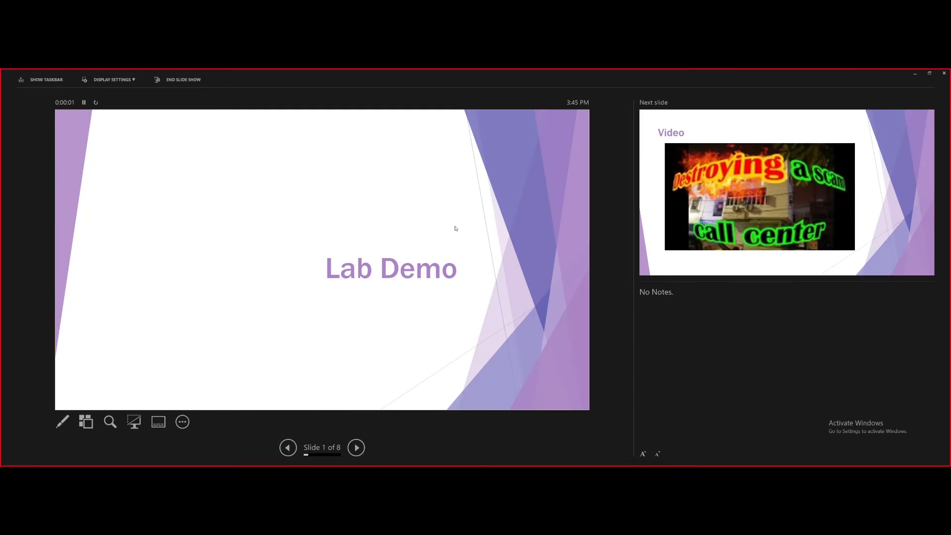
left_click(455, 228)
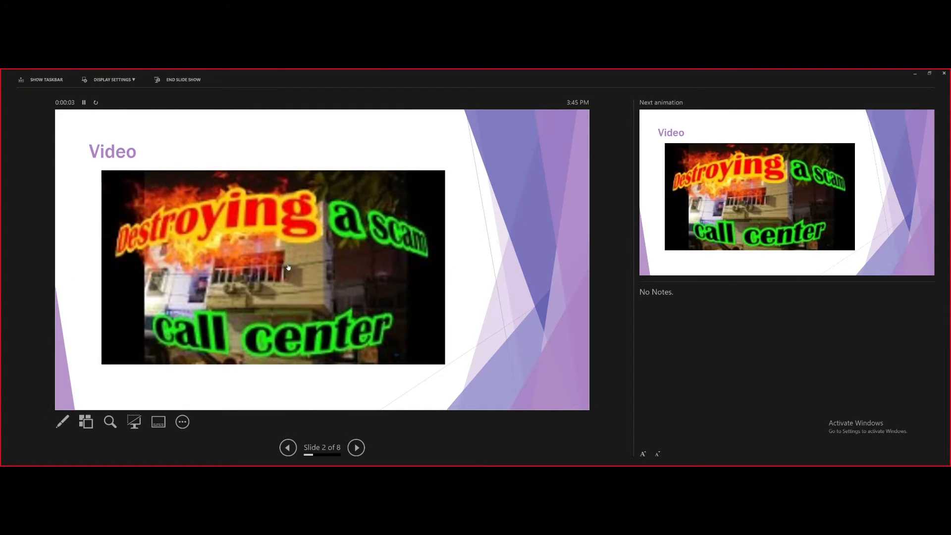
left_click(285, 259)
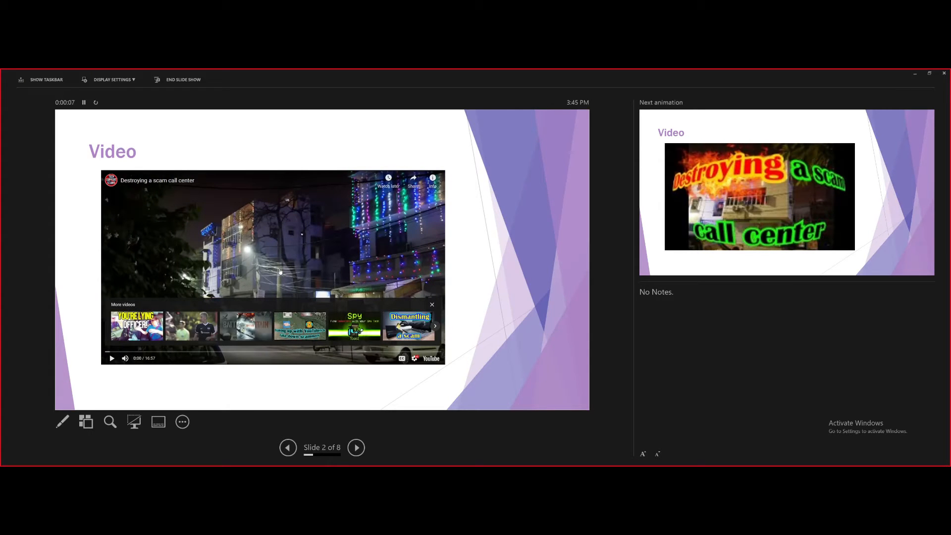
key("Escape")
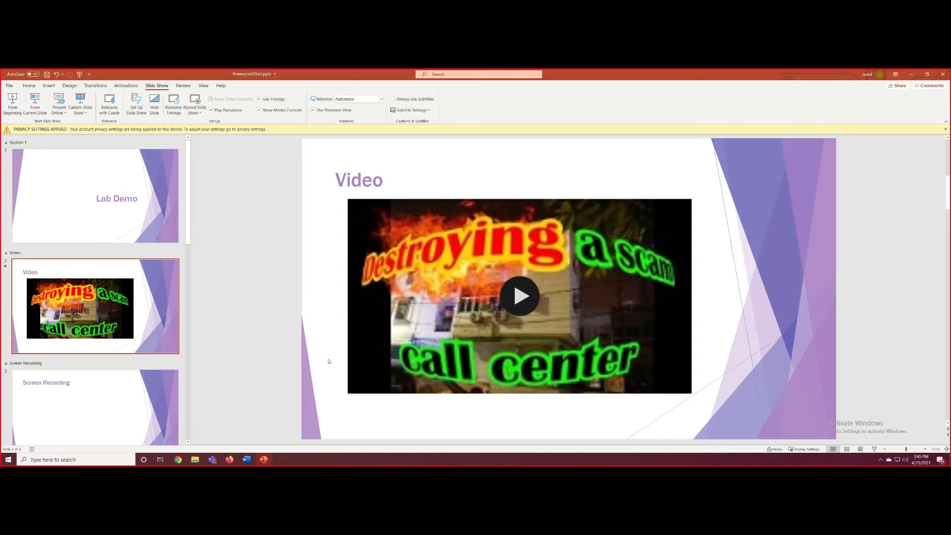
Step: Go to the Screen Recording slide and place the browser's YouTube video over the presentation, in theater mode and paused just after 1:30
left_click(106, 420)
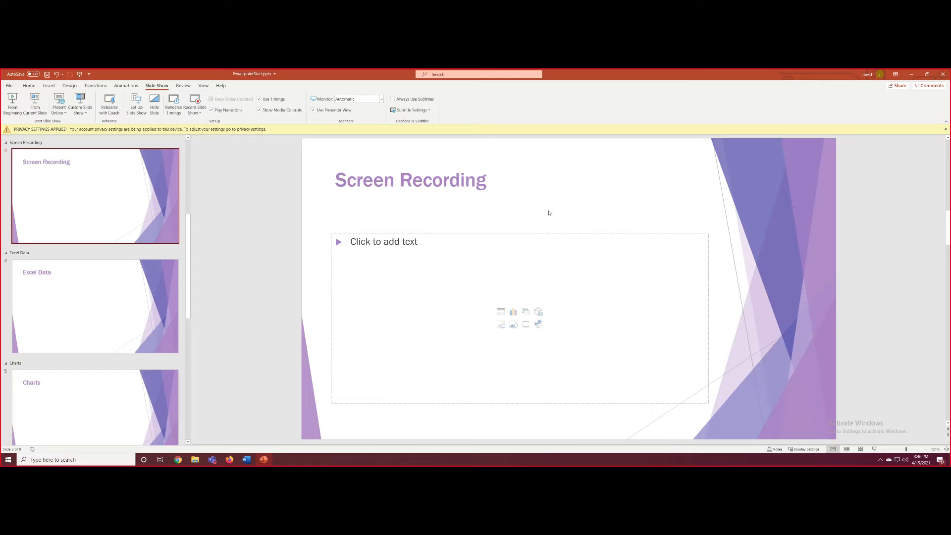
left_click(49, 86)
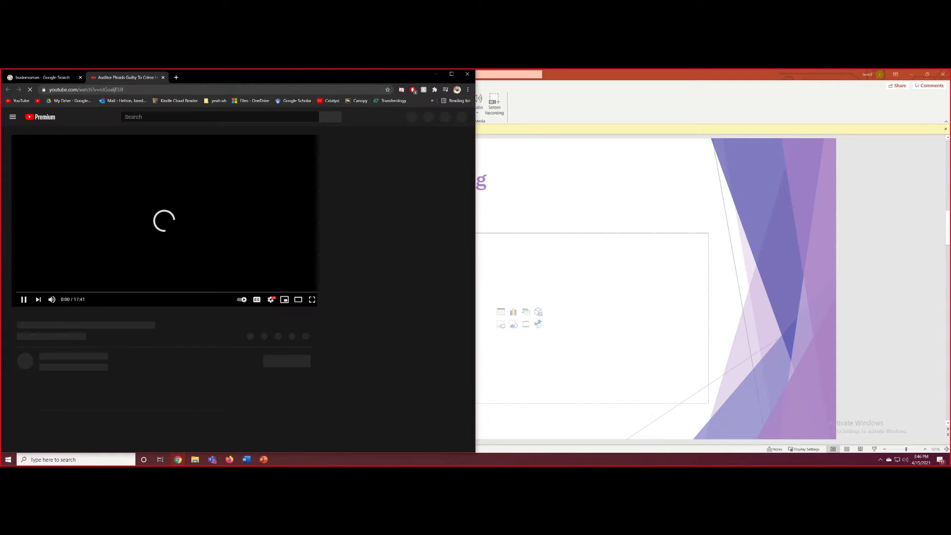
left_click_drag(214, 73, 707, 95)
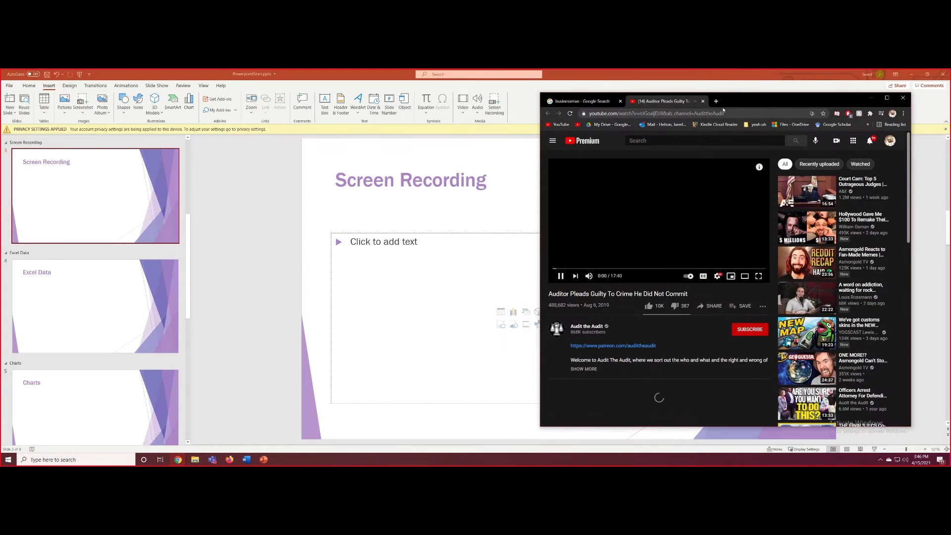
left_click(665, 197)
left_click(744, 276)
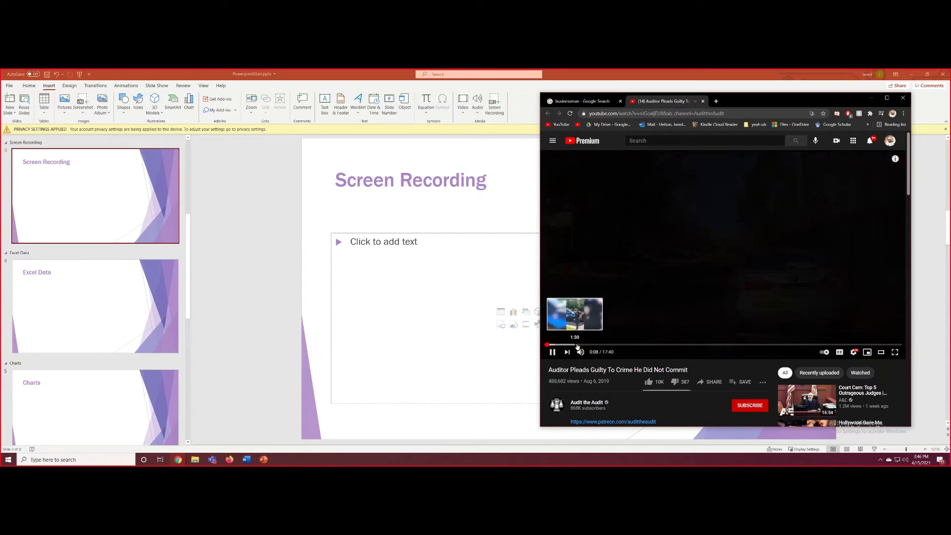
left_click(575, 346)
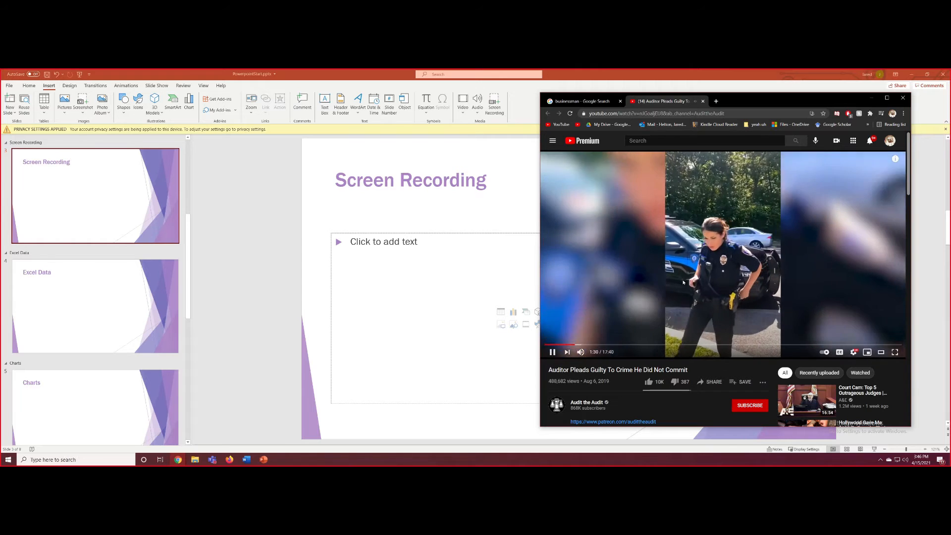
left_click(665, 285)
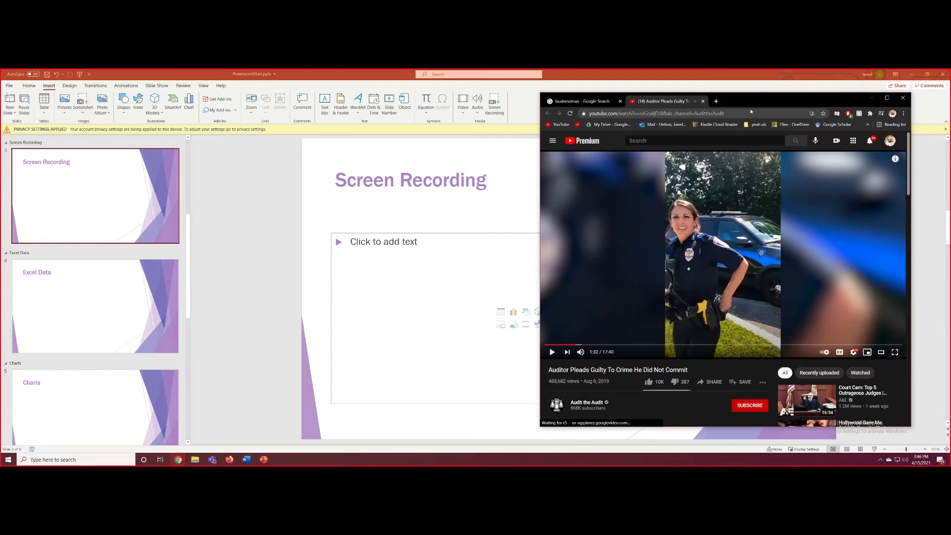
left_click_drag(752, 105, 768, 119)
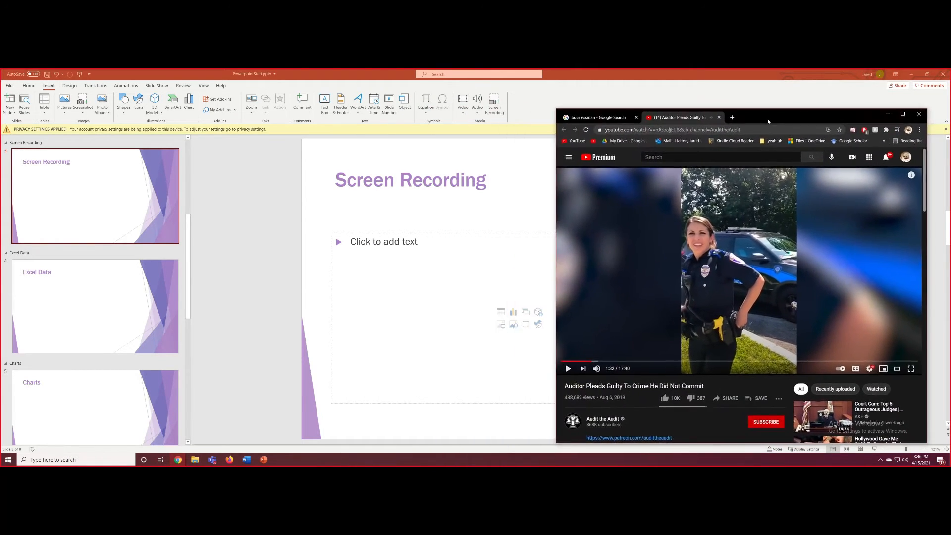
Step: Record the browser's video player area with Screen Recording while the video plays for several seconds, inserting the clip on the slide
left_click(515, 117)
left_click(496, 104)
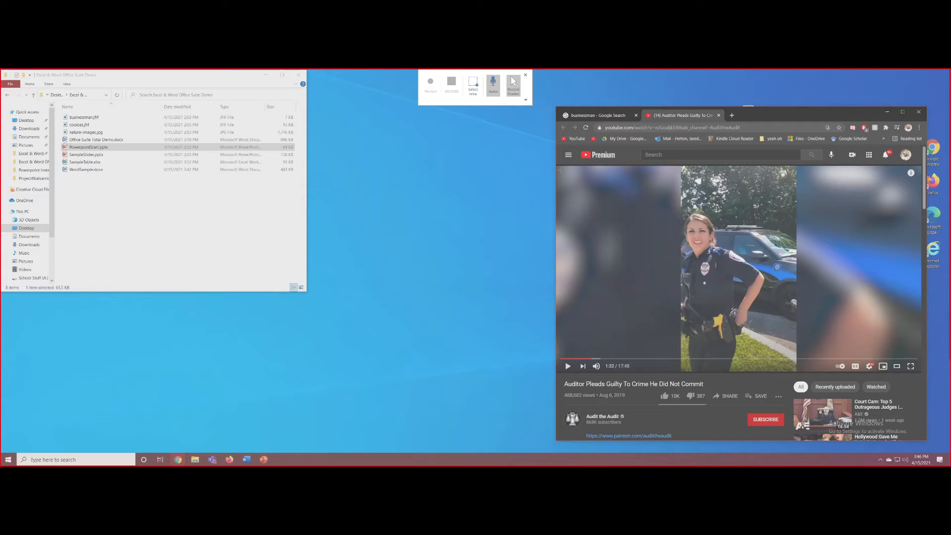
left_click_drag(556, 165, 924, 373)
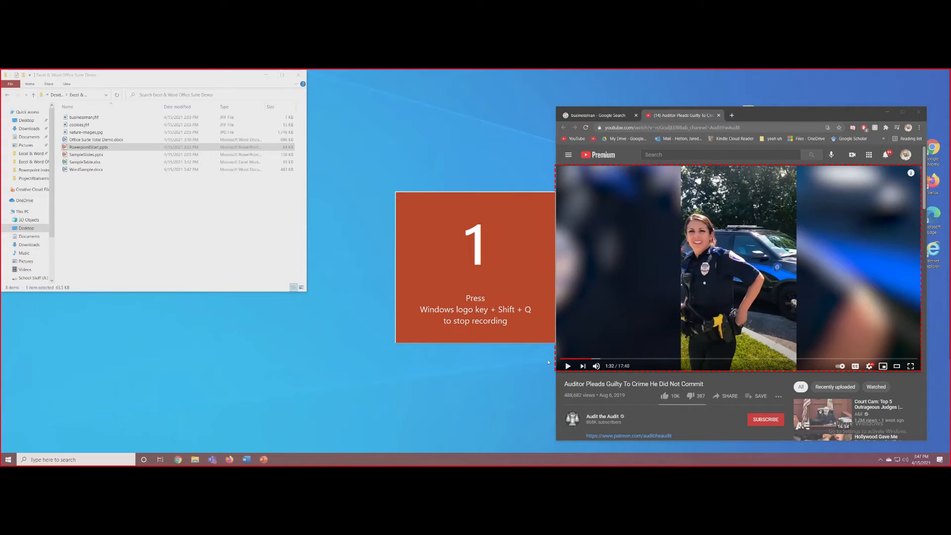
left_click(573, 370)
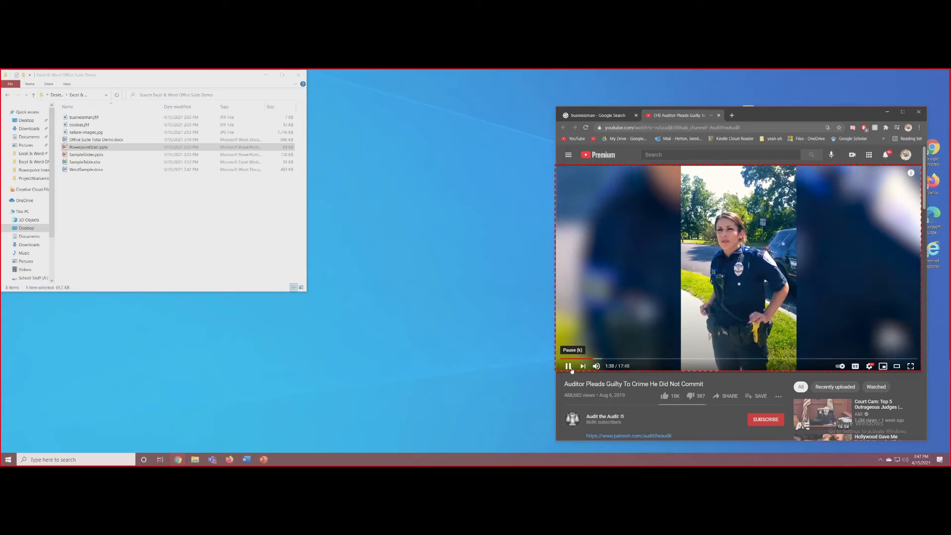
left_click(572, 369)
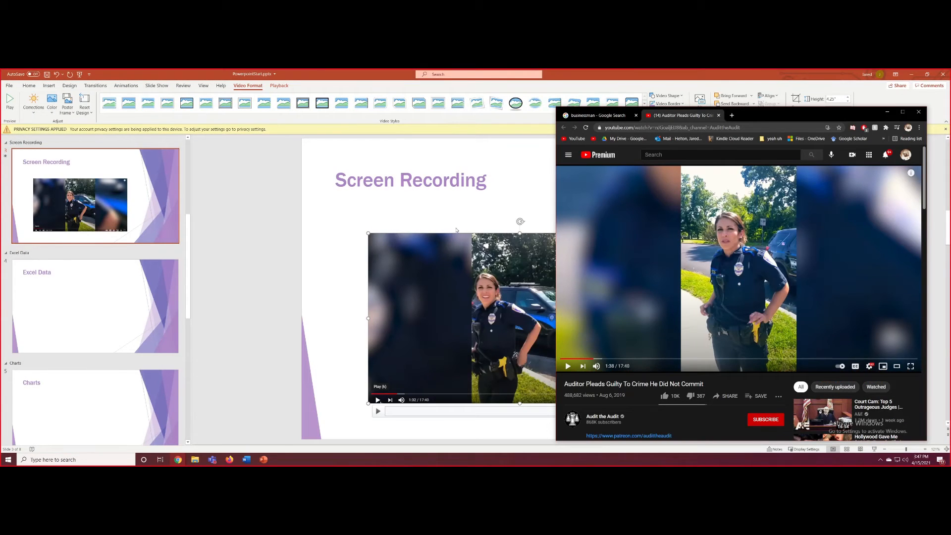
Step: Play back the inserted screen recording on its slide and move the clip up to just below the title
left_click(452, 215)
left_click(432, 328)
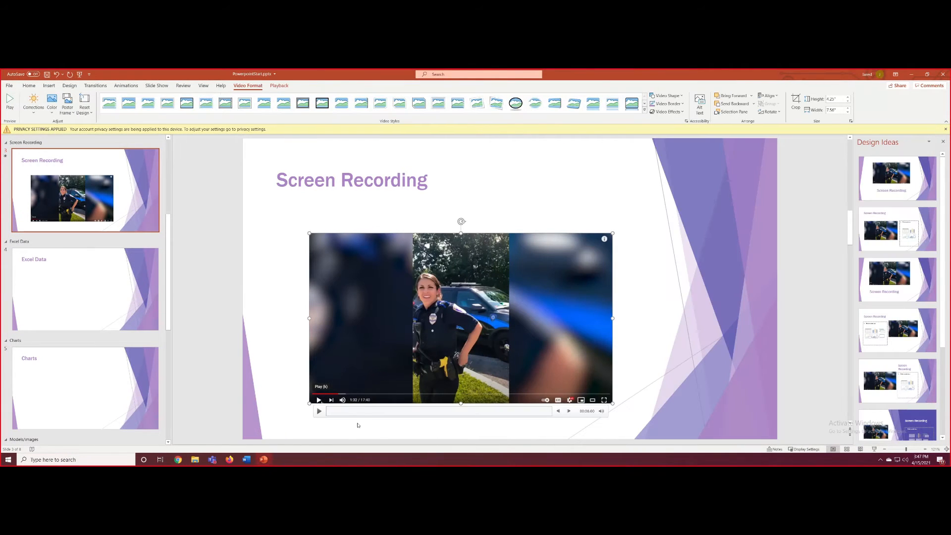
left_click(319, 420)
left_click(330, 378)
left_click(319, 411)
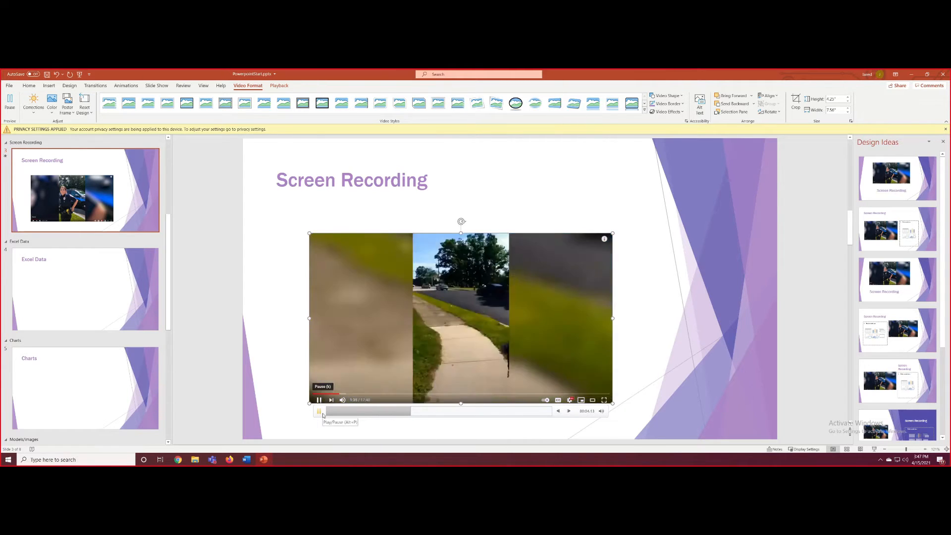
left_click(319, 411)
left_click(706, 200)
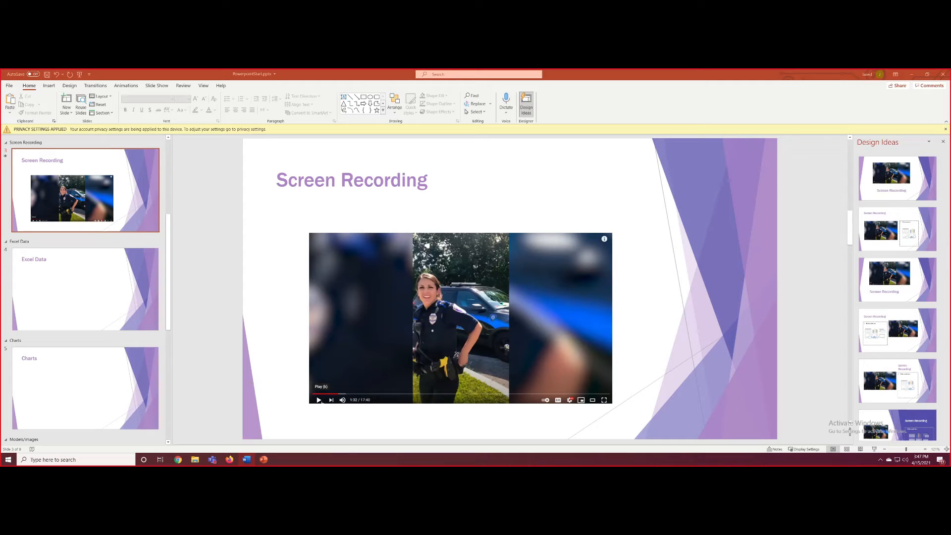
left_click_drag(480, 292, 475, 260)
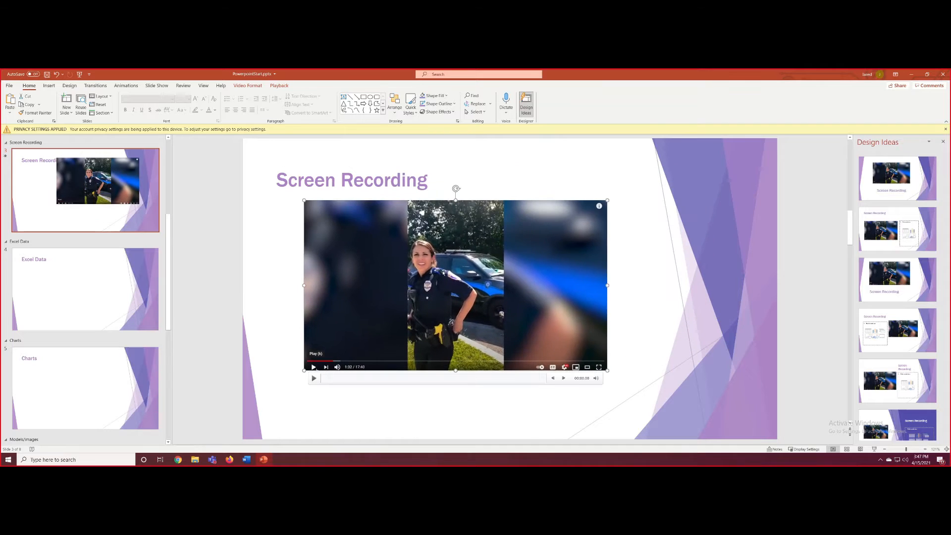
Step: Try pasting a copy of the recording onto the Excel Data slide and undo the paste
left_click(76, 275)
key("ctrl+v")
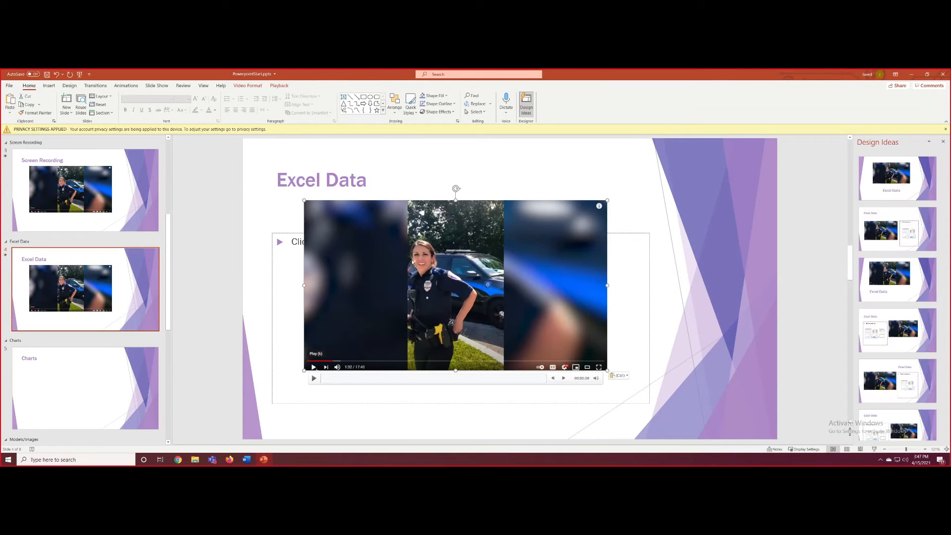
key("ctrl+z")
Step: Shift the recording on the Screen Recording slide slightly to the left
left_click(122, 208)
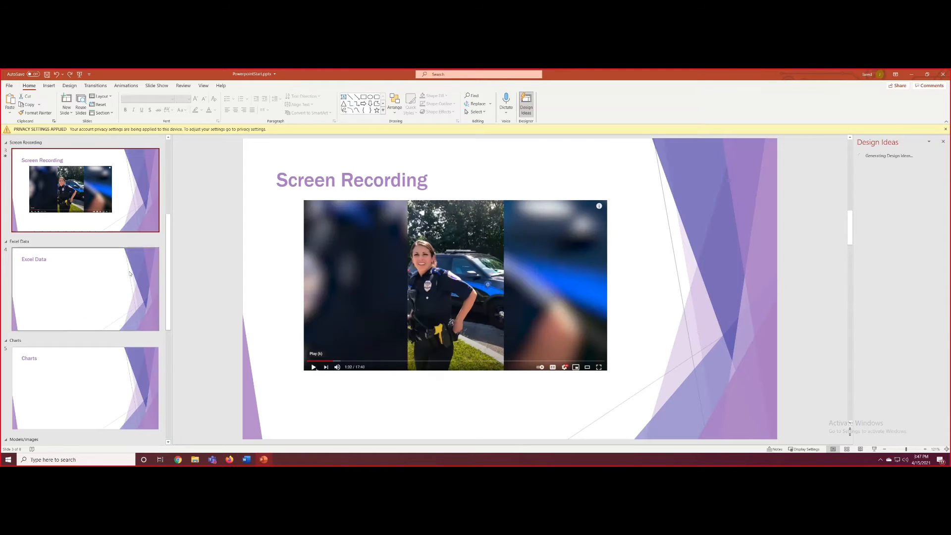
scroll(107, 297, "up", 2)
left_click_drag(387, 259, 362, 262)
Step: Select the Excel Data slide and arrange the presentation window beside the file folder, closing the browser
left_click(57, 387)
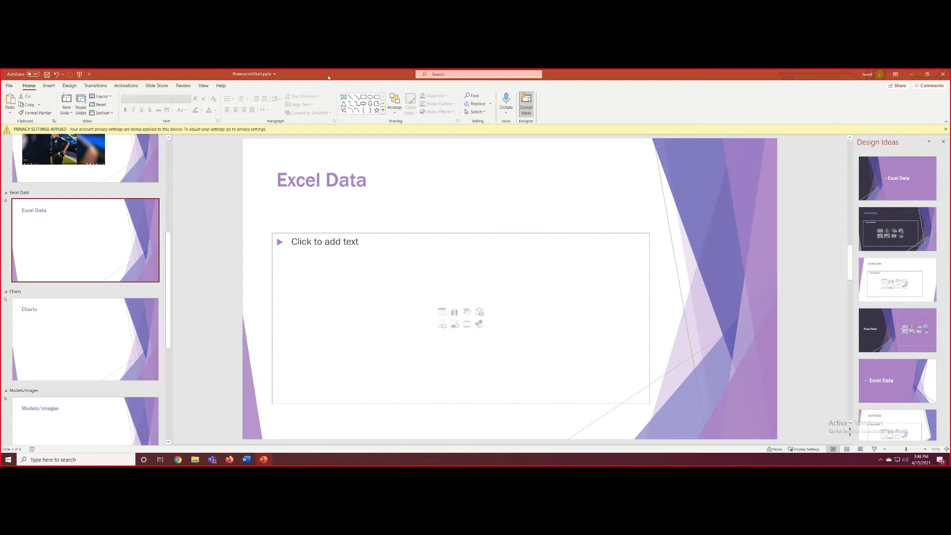
left_click_drag(329, 78, 411, 92)
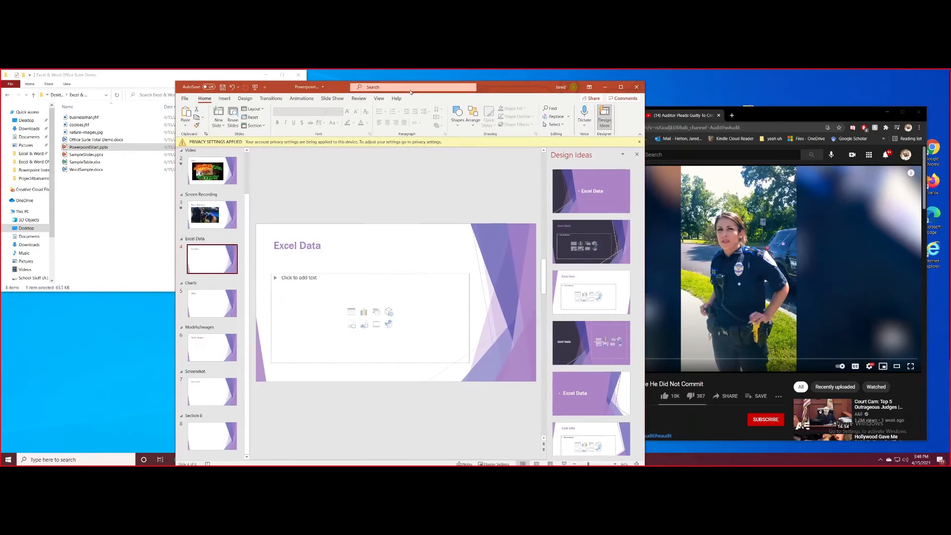
left_click(919, 112)
left_click_drag(523, 88, 828, 77)
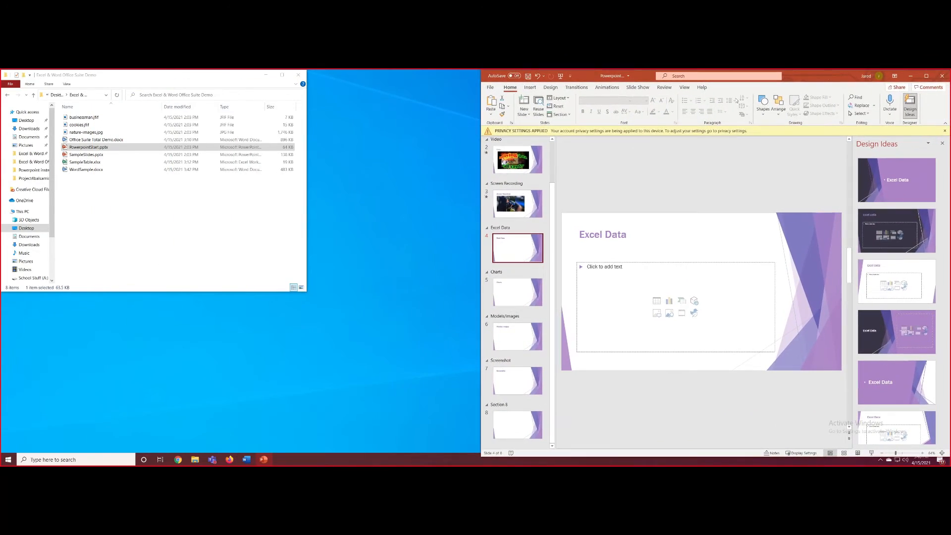
Step: Open WordSample.docx from the file folder and fit its window beside the presentation
double_click(98, 170)
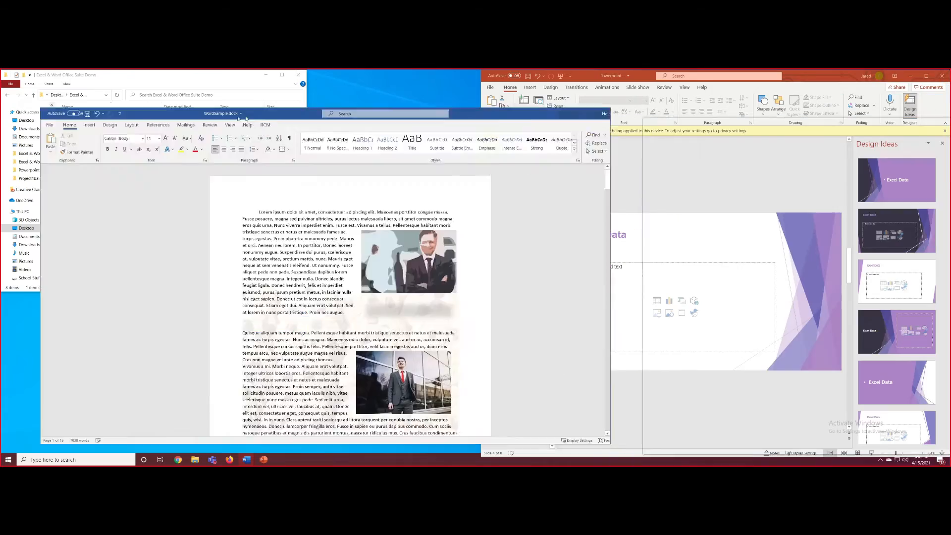
left_click_drag(251, 116, 208, 80)
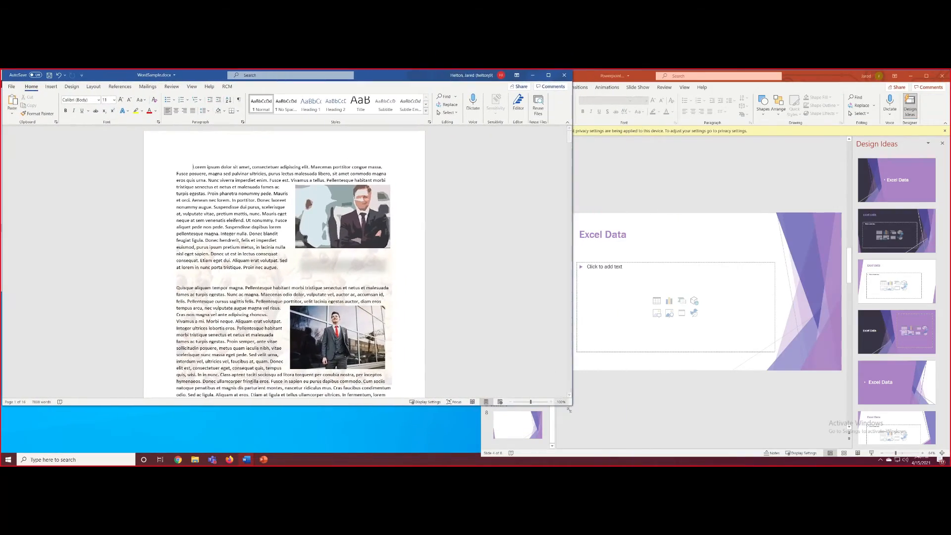
left_click_drag(573, 406, 471, 447)
Step: Add a blank line between the two paragraphs below the "Do Your Best!" graphic in the Word document
left_click_drag(467, 136, 467, 207)
scroll(205, 268, "up", 3)
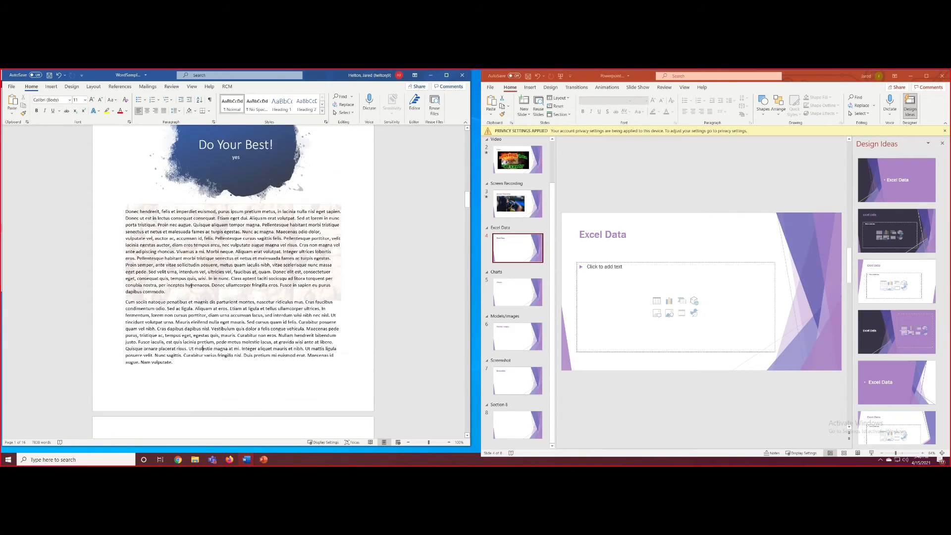
left_click(174, 302)
key("Return")
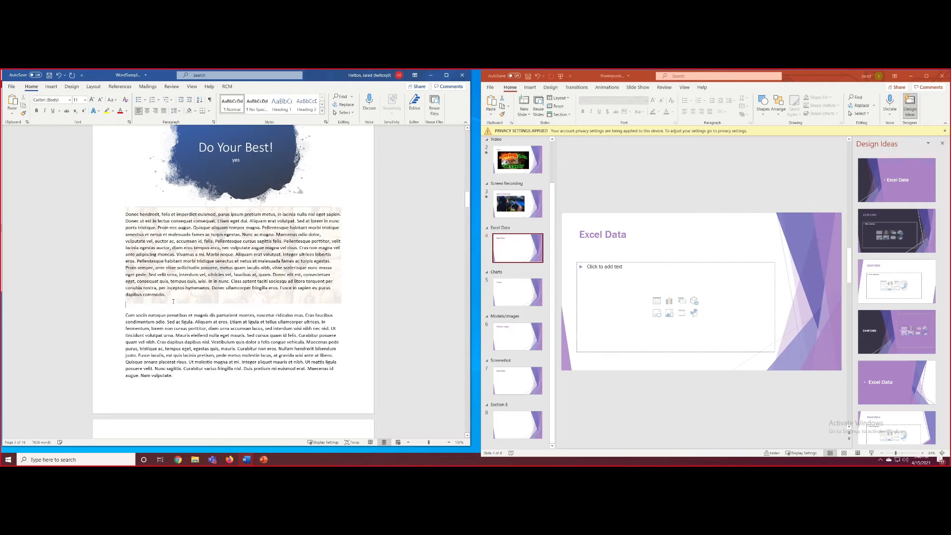
scroll(288, 251, "down", 2)
scroll(518, 160, "up", 2)
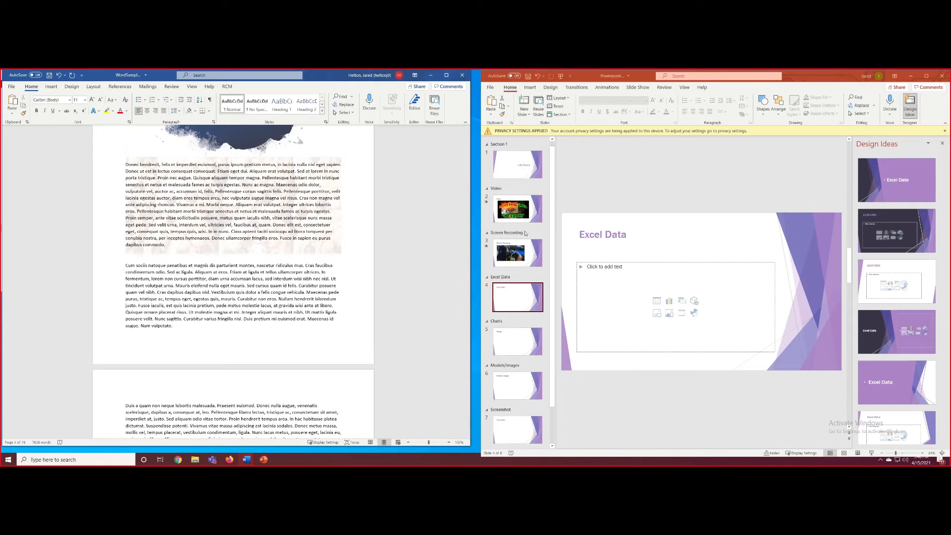
Step: Copy the Video slide from the presentation, paste it at the blank line in the Word document and select the pasted slide
left_click(529, 160)
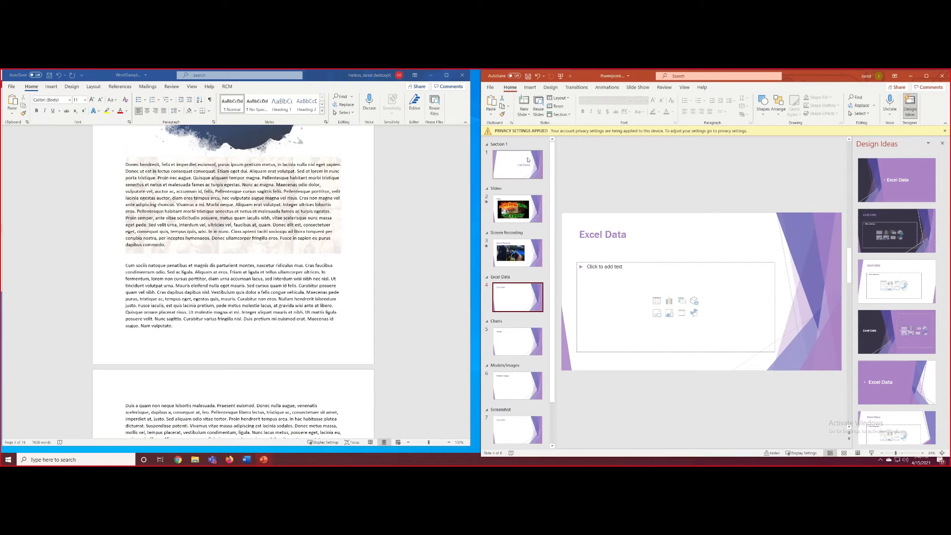
left_click(522, 210)
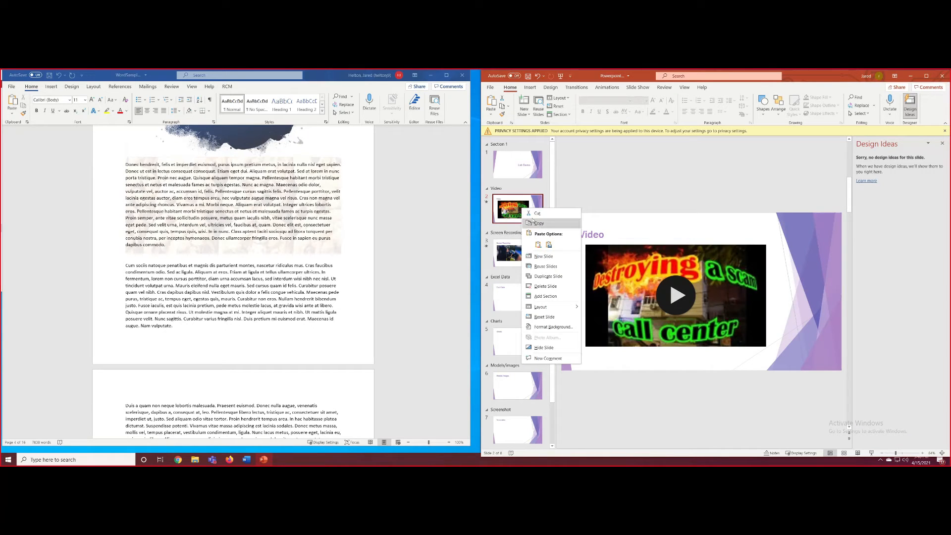
left_click(538, 223)
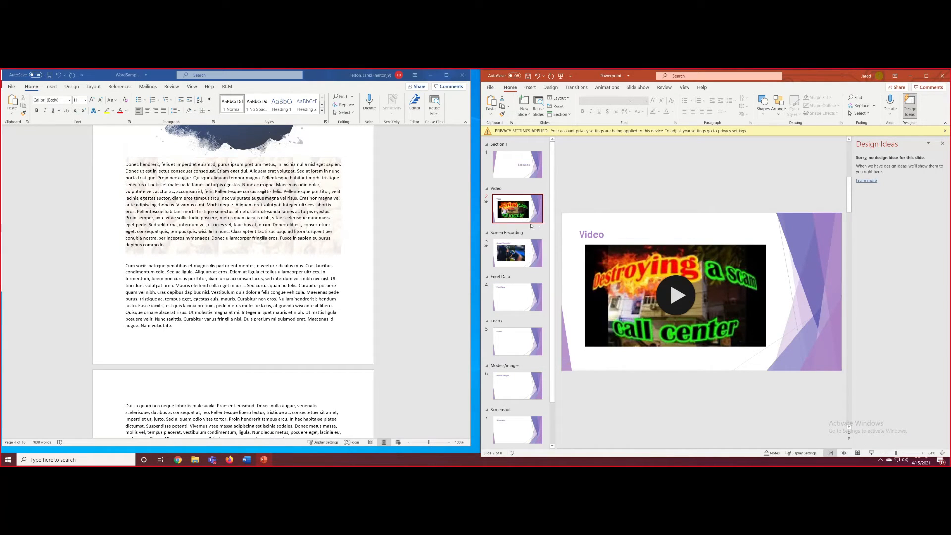
left_click(400, 254)
key("ctrl+v")
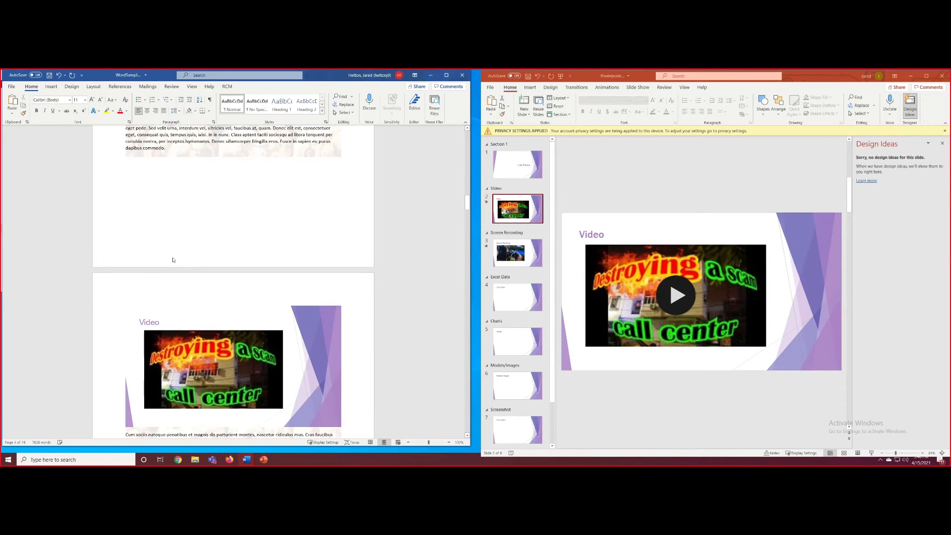
left_click(232, 285)
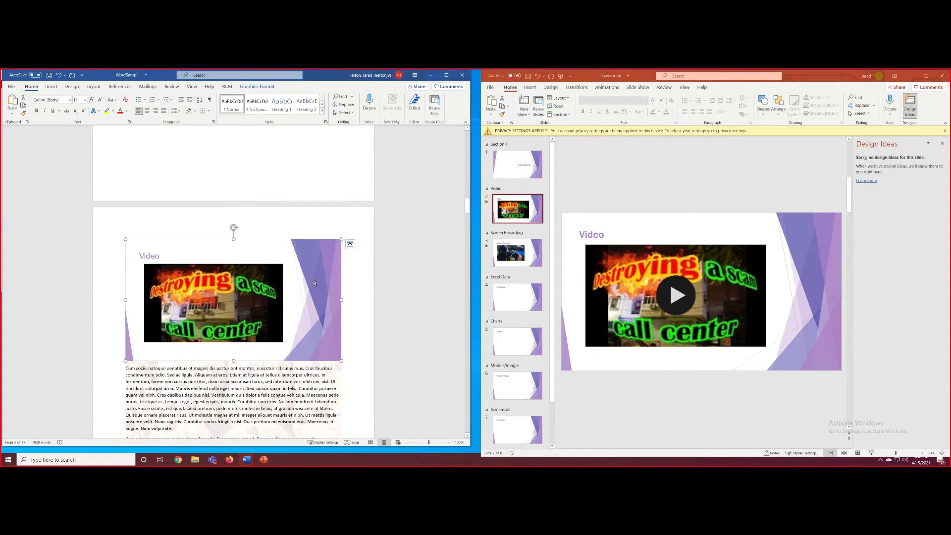
right_click(298, 302)
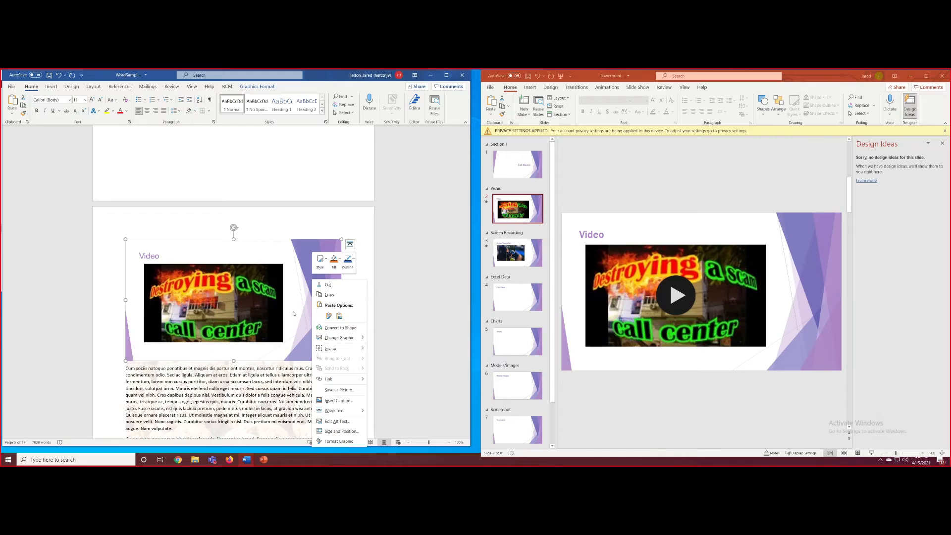
left_click(293, 314)
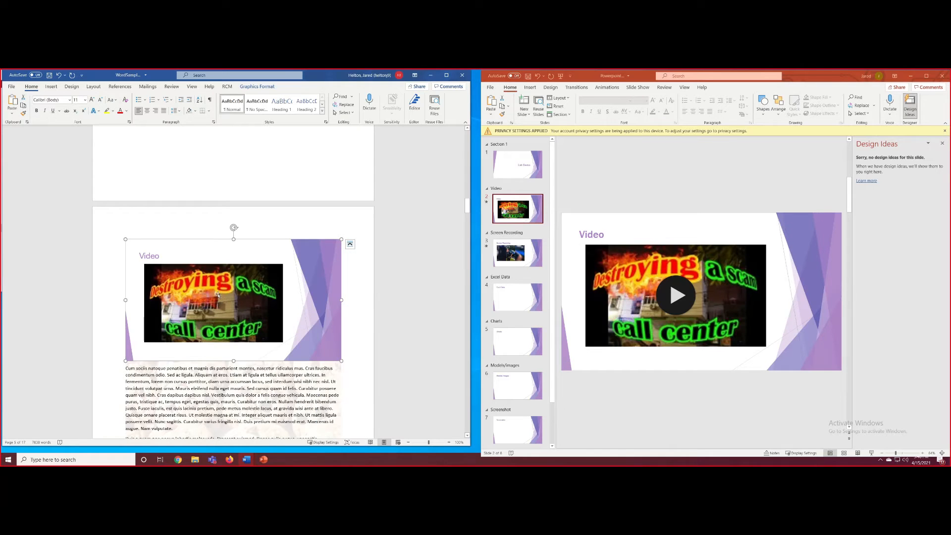
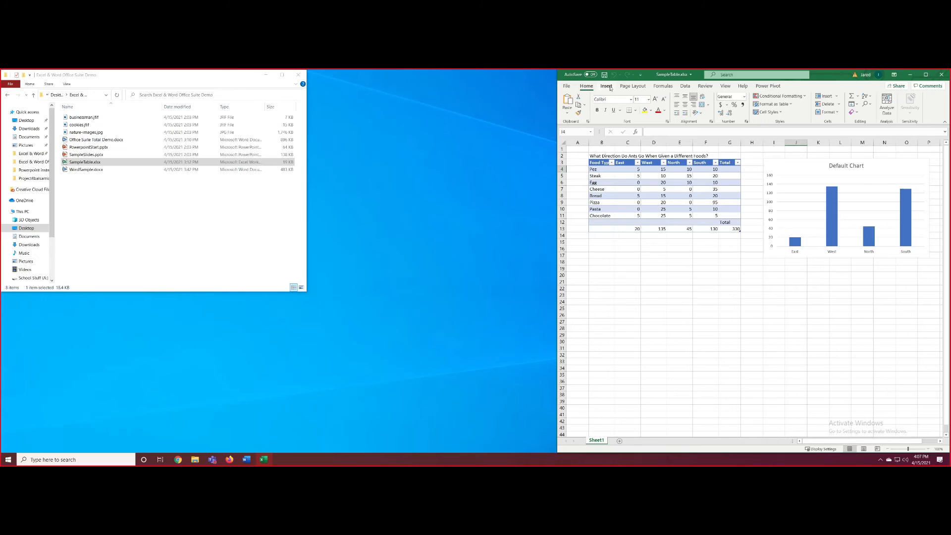
Step: Insert an empty 3-D pie chart into the SampleTable.xlsx worksheet and move it below the data table
left_click(664, 301)
left_click(613, 276)
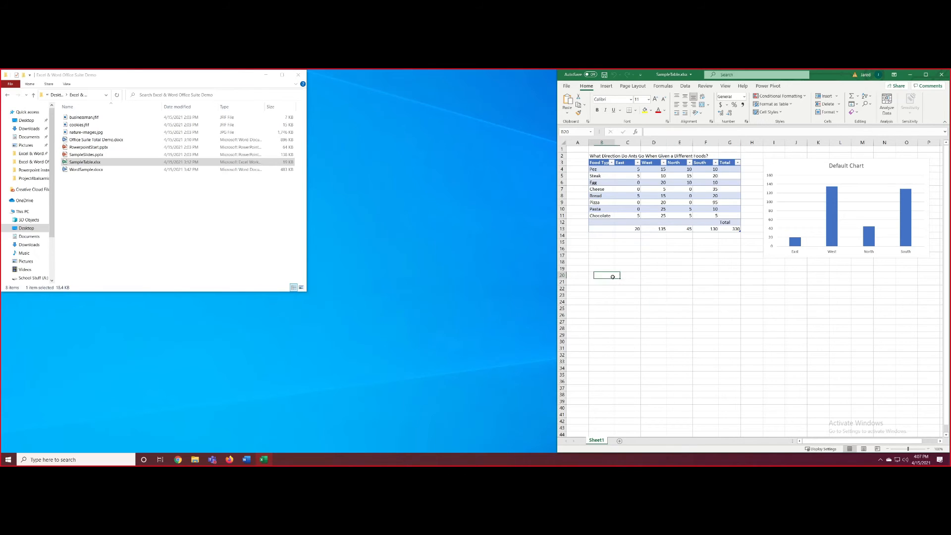
left_click(606, 85)
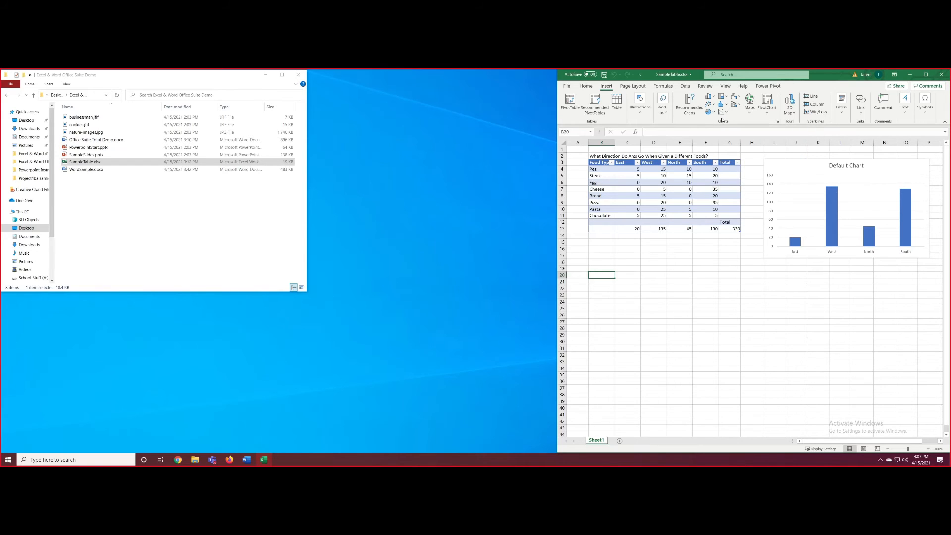
left_click(712, 113)
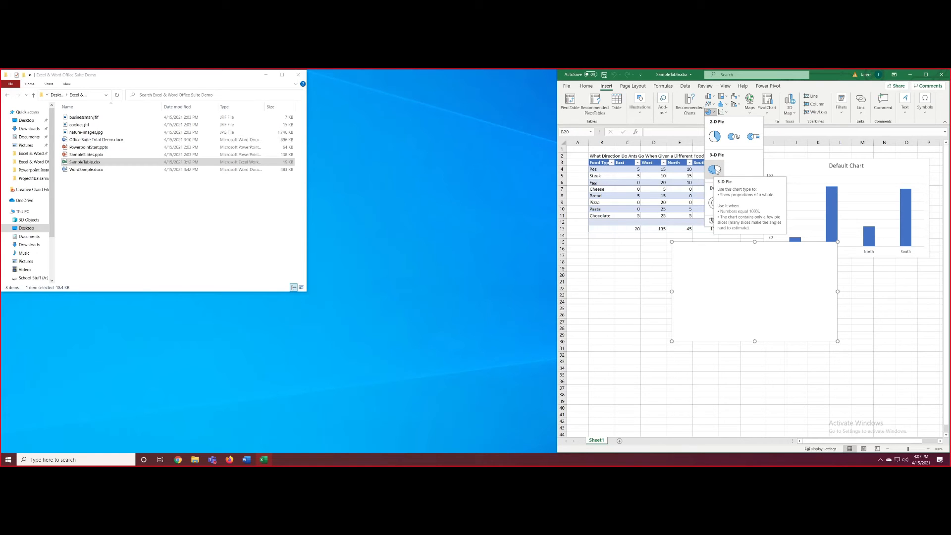
left_click(715, 170)
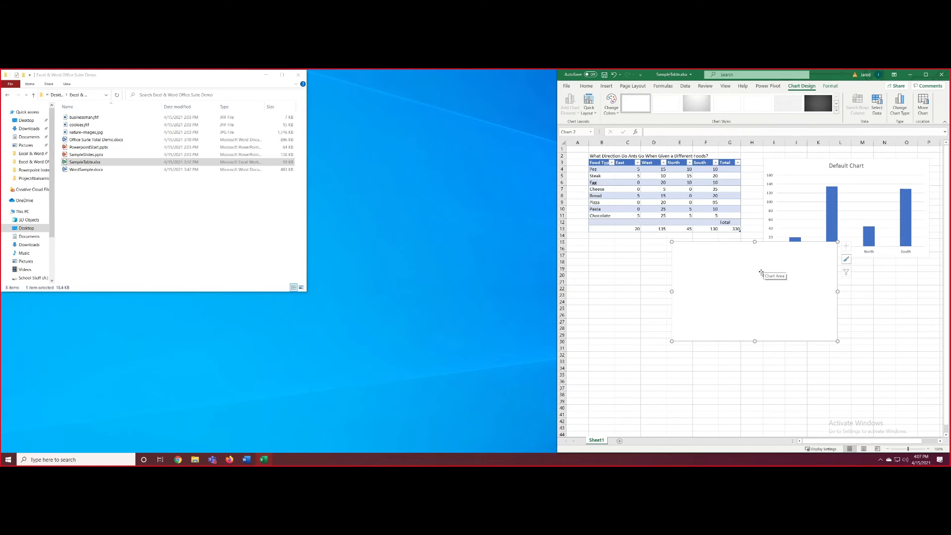
left_click_drag(761, 273, 686, 278)
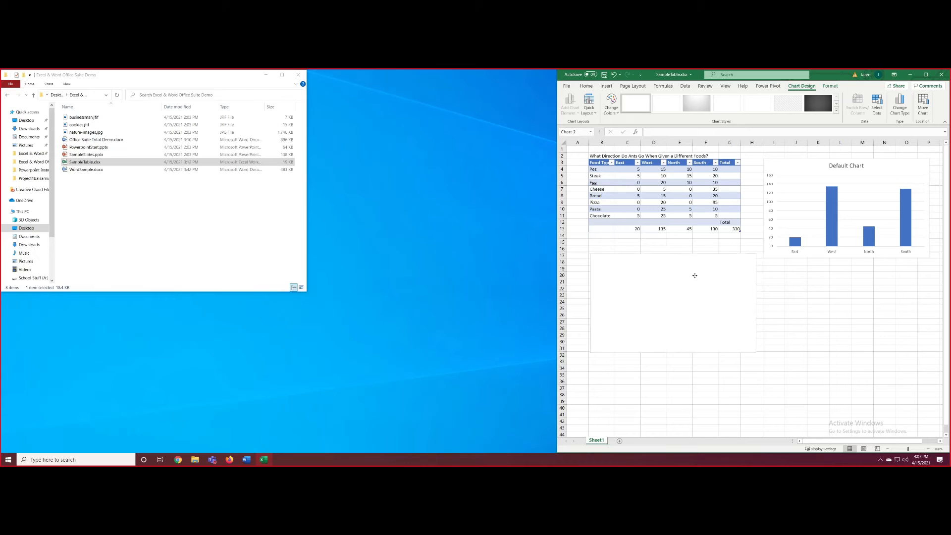
Step: Set the pie chart's data source to the direction totals in C13:F13 and switch its rows and columns
right_click(684, 279)
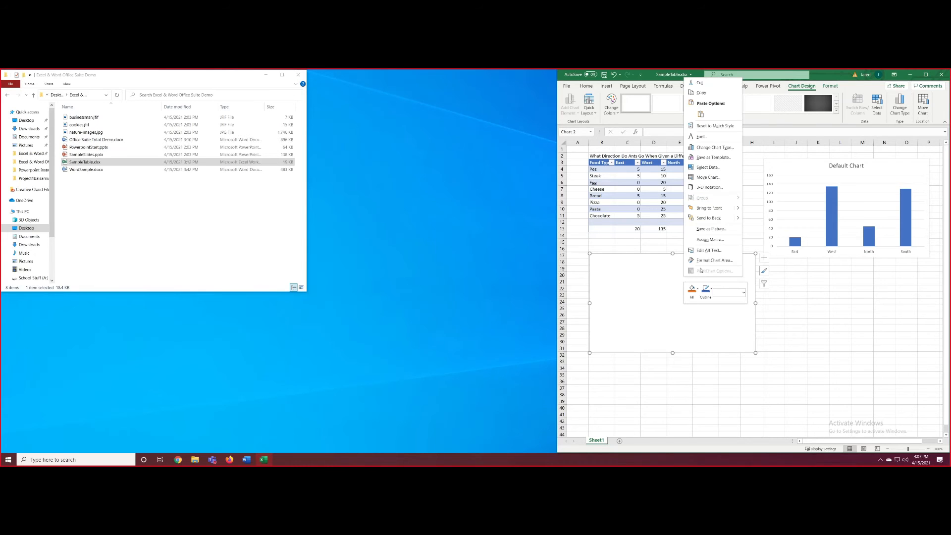
left_click(715, 169)
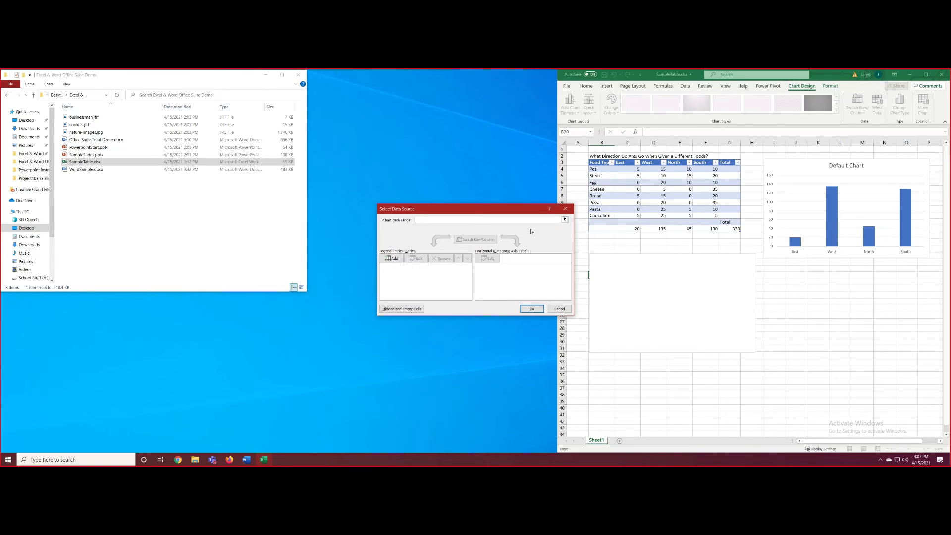
left_click_drag(629, 228, 712, 231)
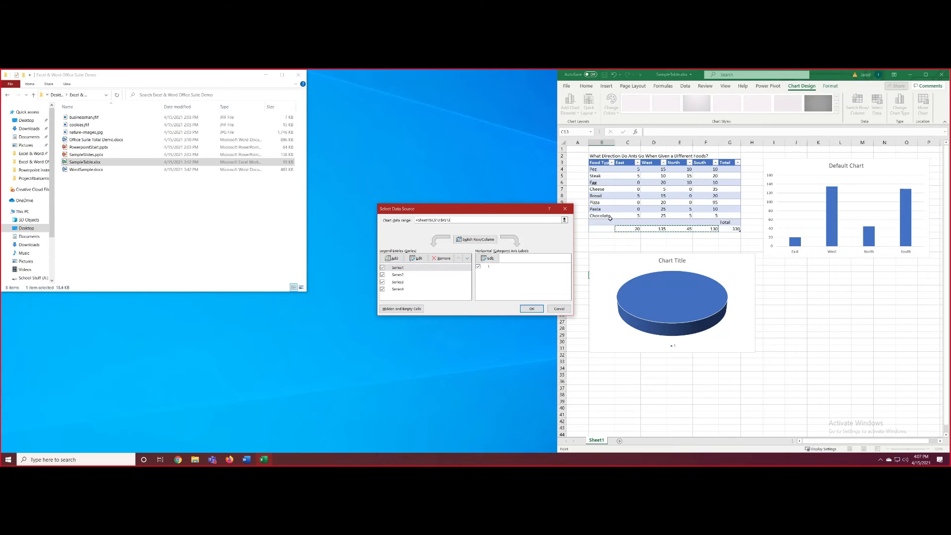
left_click(476, 240)
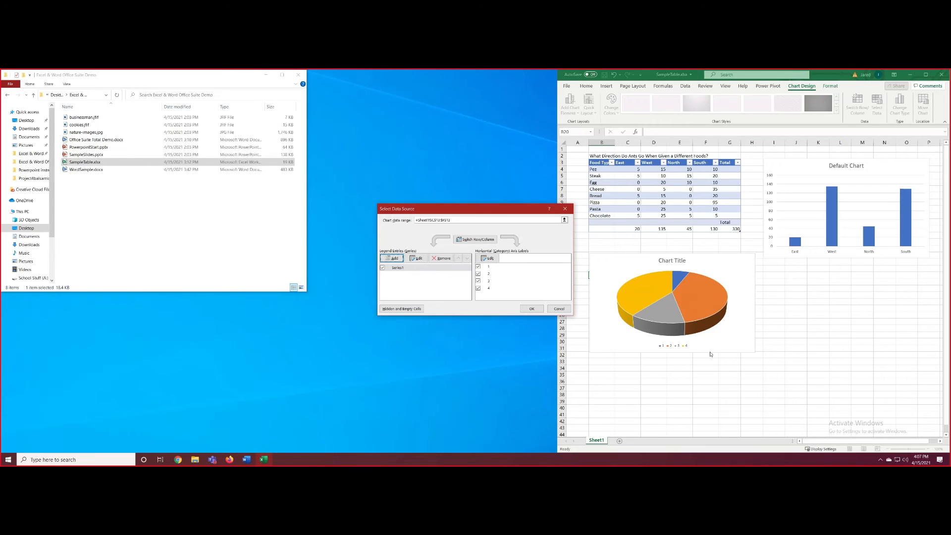
Step: Set the pie chart's category labels to East, West, North and South and apply the data source
left_click(488, 259)
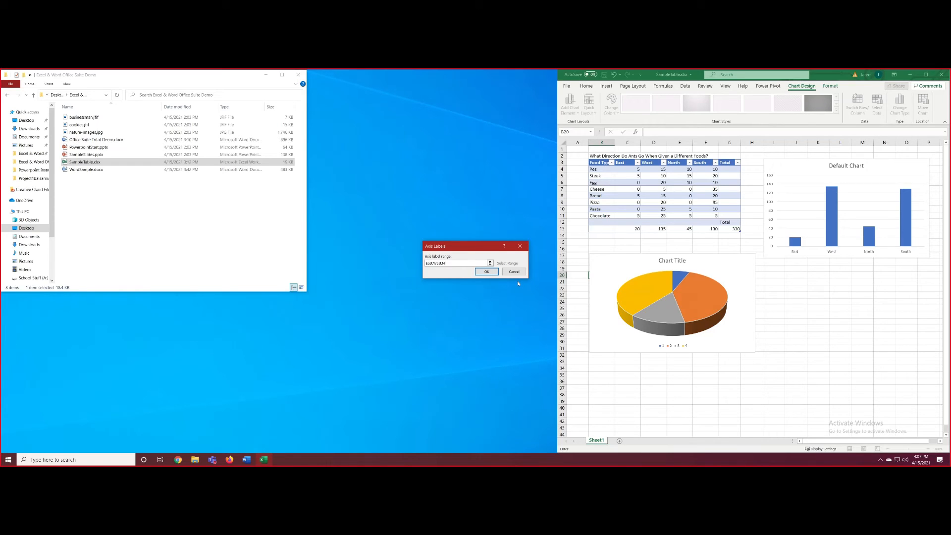
key("Return")
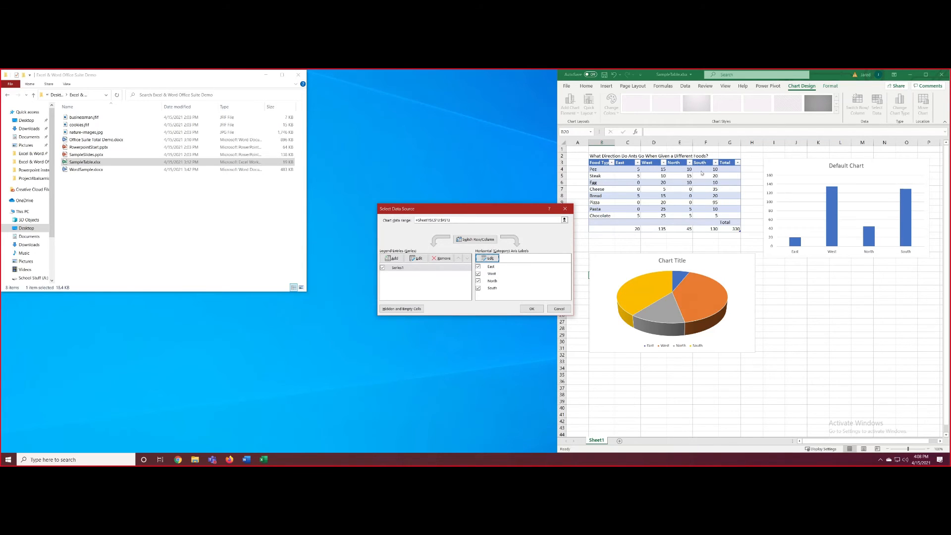
left_click(532, 310)
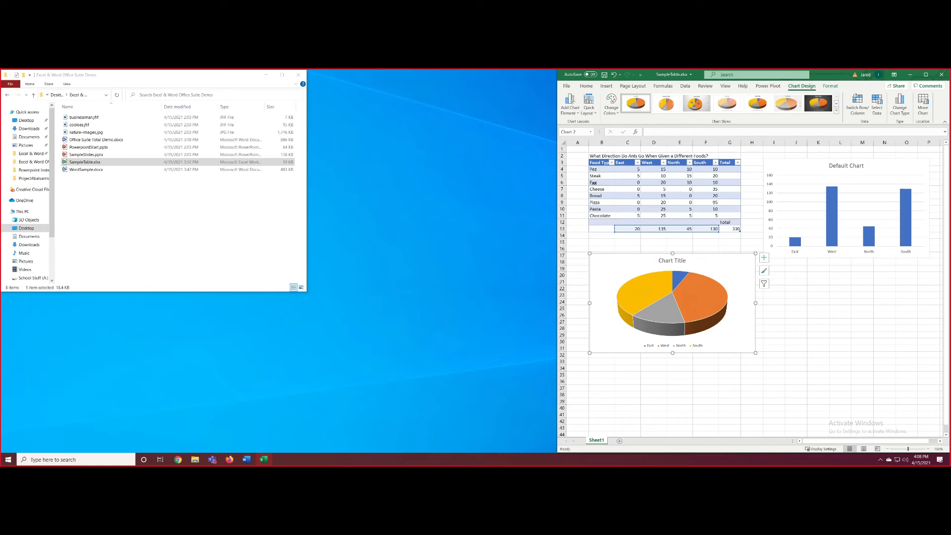
Step: Pull the West slice slightly out of the pie chart
left_click(696, 306)
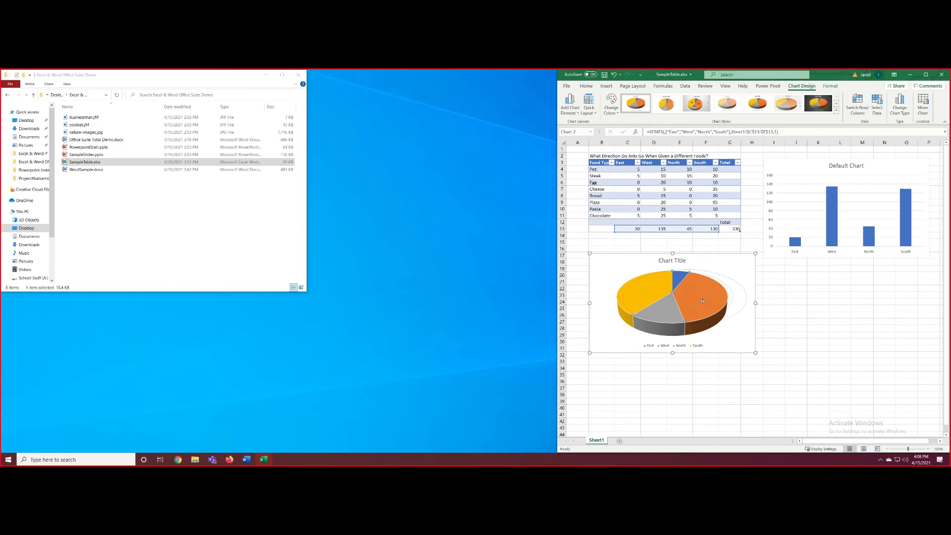
left_click_drag(697, 303, 703, 303)
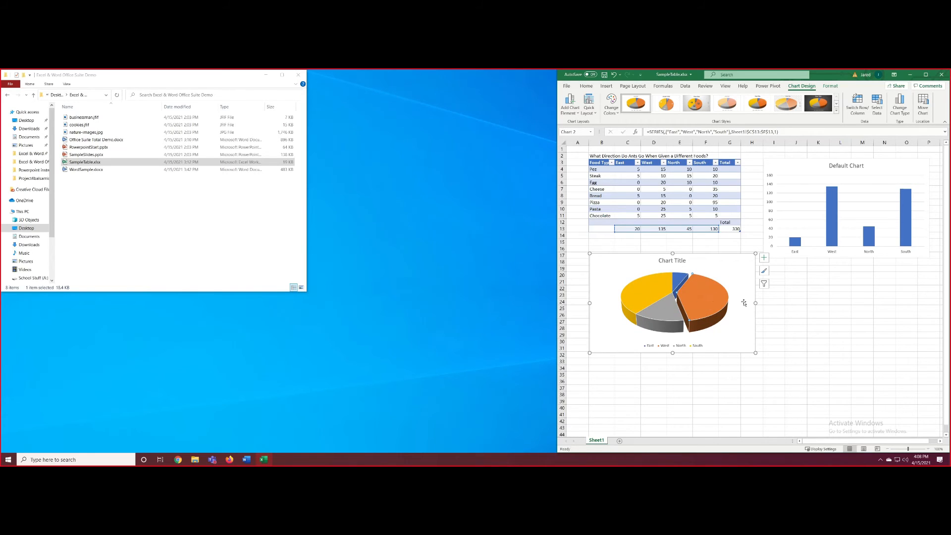
Step: Try moving the North slice of the pie and undo the attempt
mouse_move(715, 308)
mouse_move(663, 307)
left_mouse_down()
mouse_move(651, 292)
mouse_move(684, 282)
left_mouse_up()
key("ctrl+z")
key("ctrl+z")
key("ctrl+z")
Step: Open the West slice's data point formatting and raise its point explosion to about 12%, keeping the first slice angle at 0°
right_click(706, 298)
left_click(733, 374)
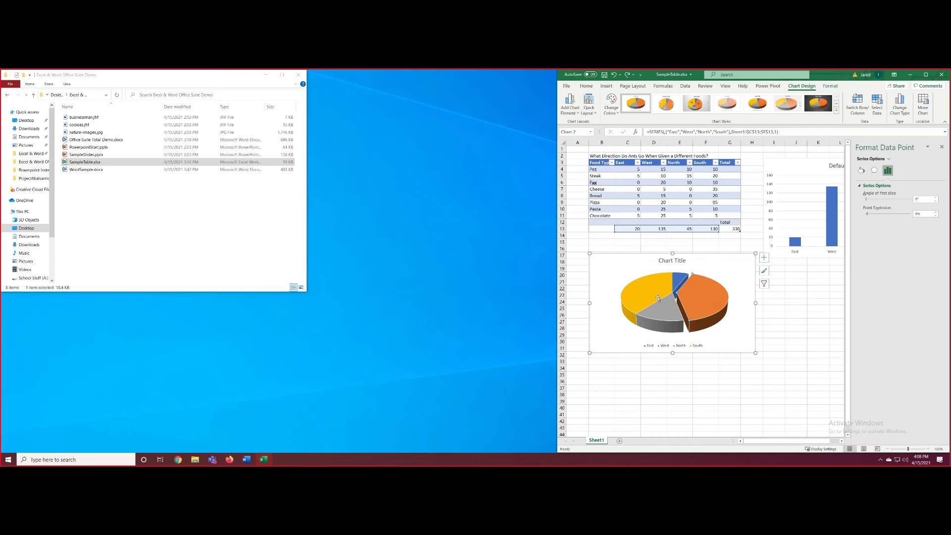
right_click(700, 290)
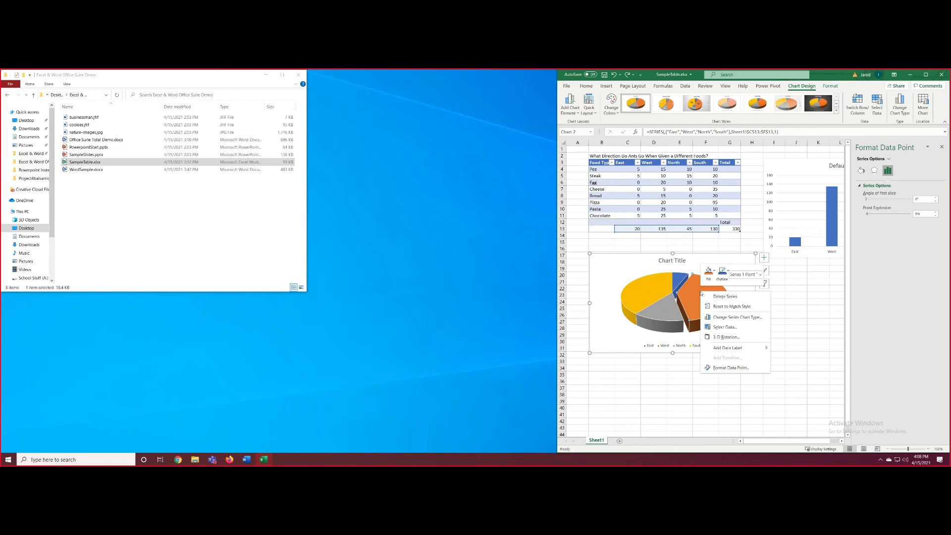
left_click(724, 368)
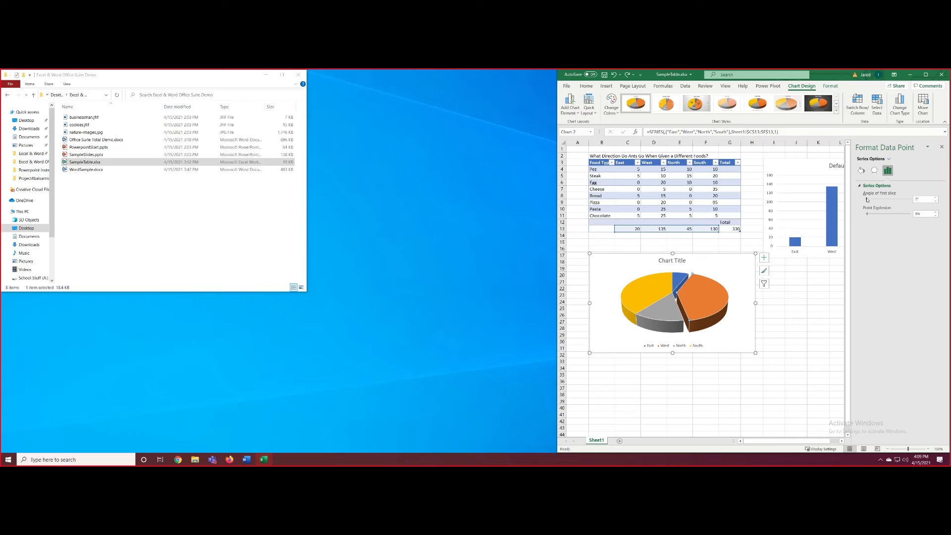
left_click_drag(867, 200, 868, 216)
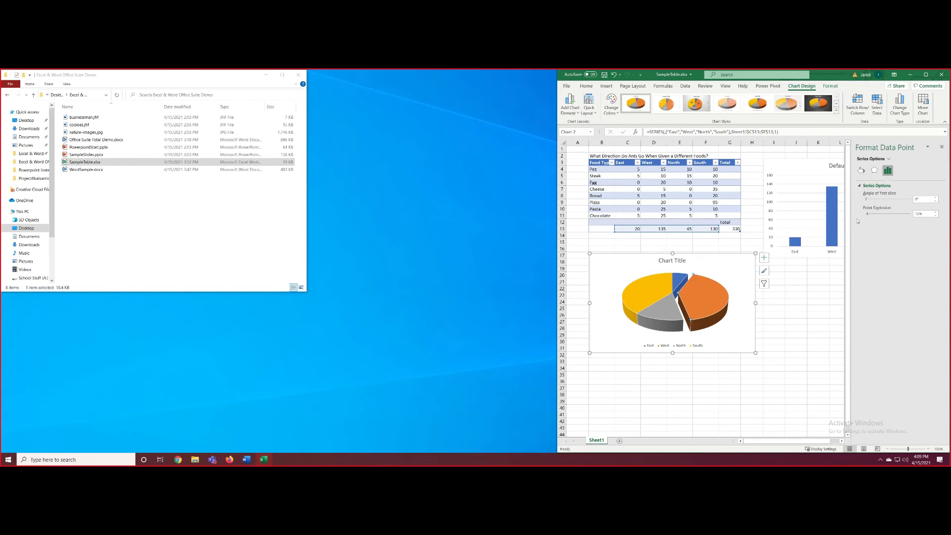
left_click_drag(869, 216, 868, 216)
Step: Set the West slice's fill to solid dark red
left_click(874, 170)
left_click(862, 170)
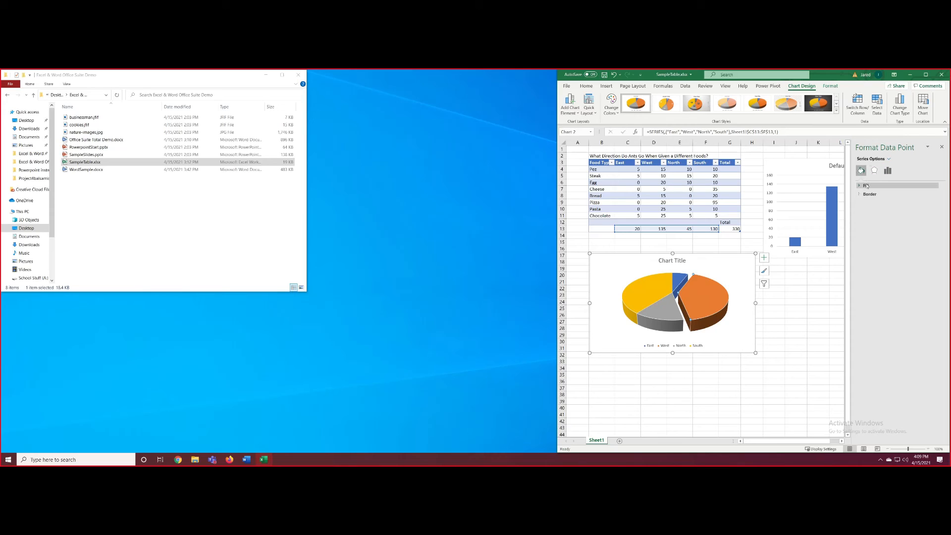
left_click(867, 186)
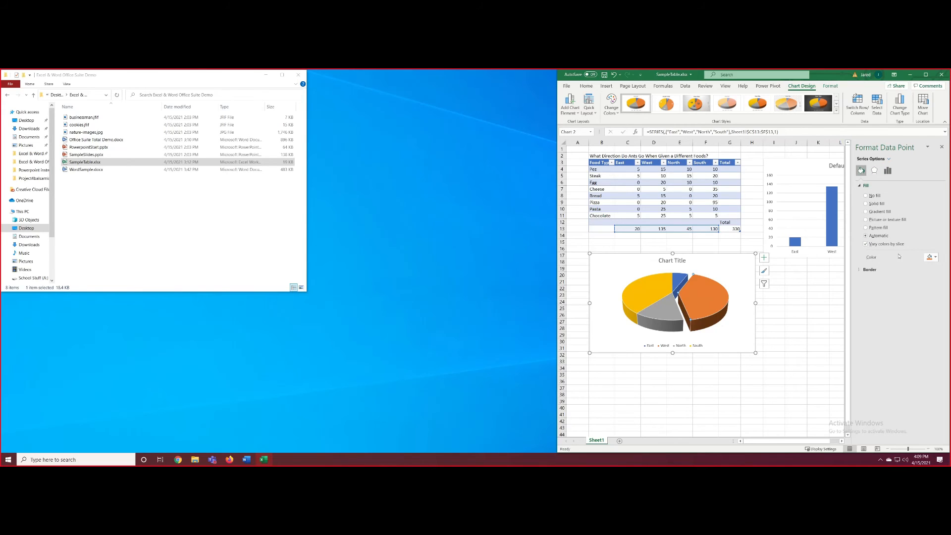
left_click(932, 257)
left_click(922, 276)
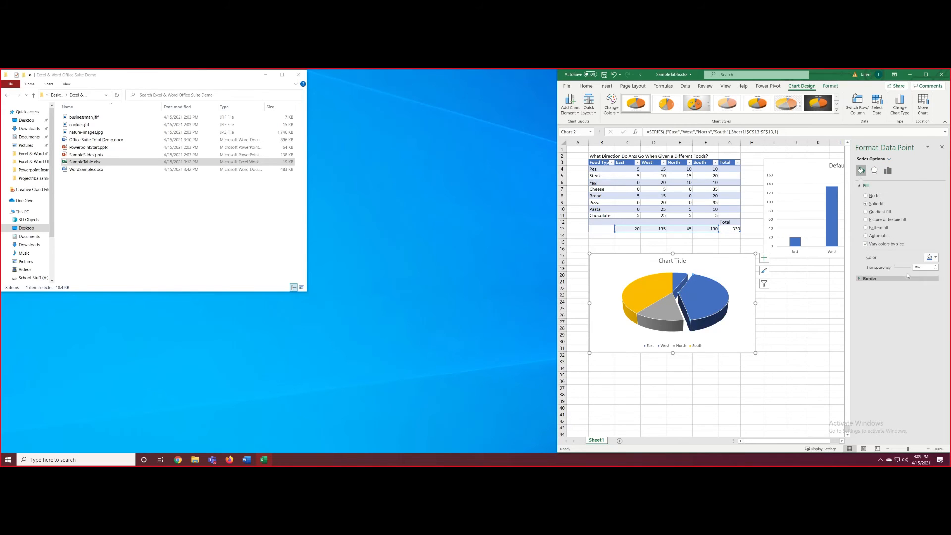
left_click(933, 258)
left_click(899, 324)
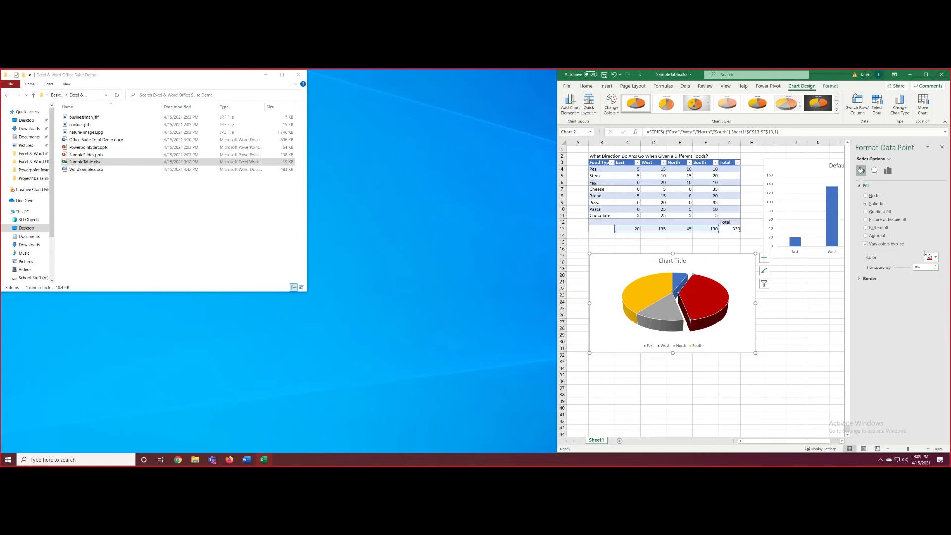
Step: Examine the West slice's shadow, glow and soft edges effect options and close the formatting pane
left_click(874, 171)
left_click(870, 186)
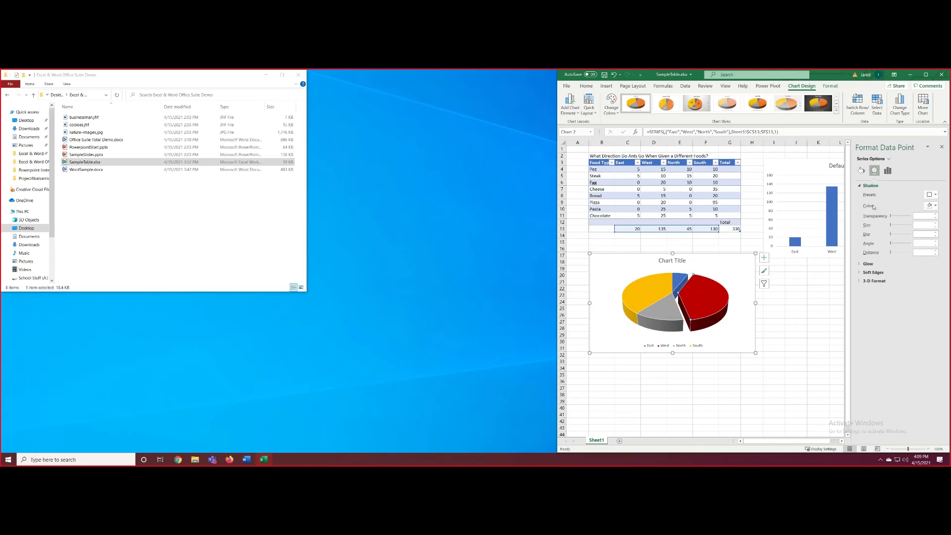
left_click(870, 264)
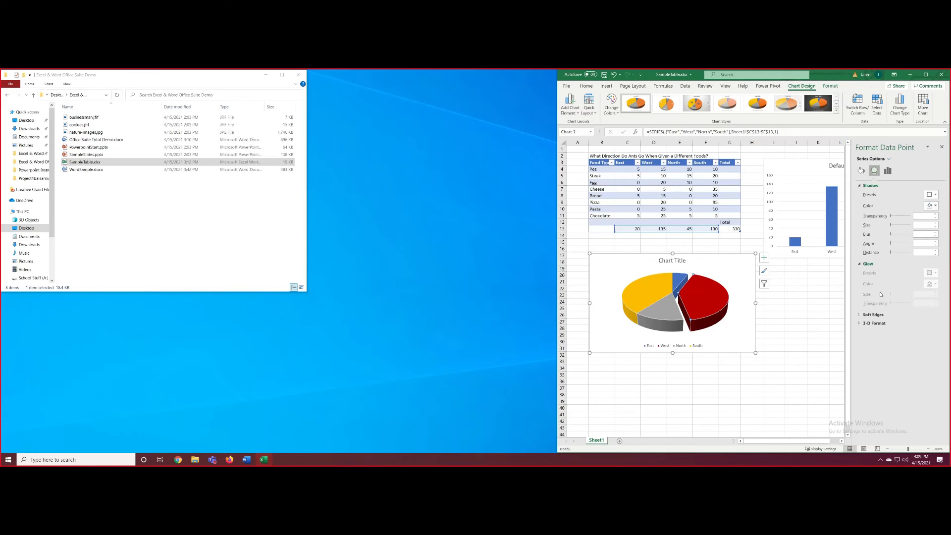
left_click(873, 314)
left_click(712, 307)
left_click(724, 270)
left_click(698, 290)
left_click(723, 281)
left_click(721, 265)
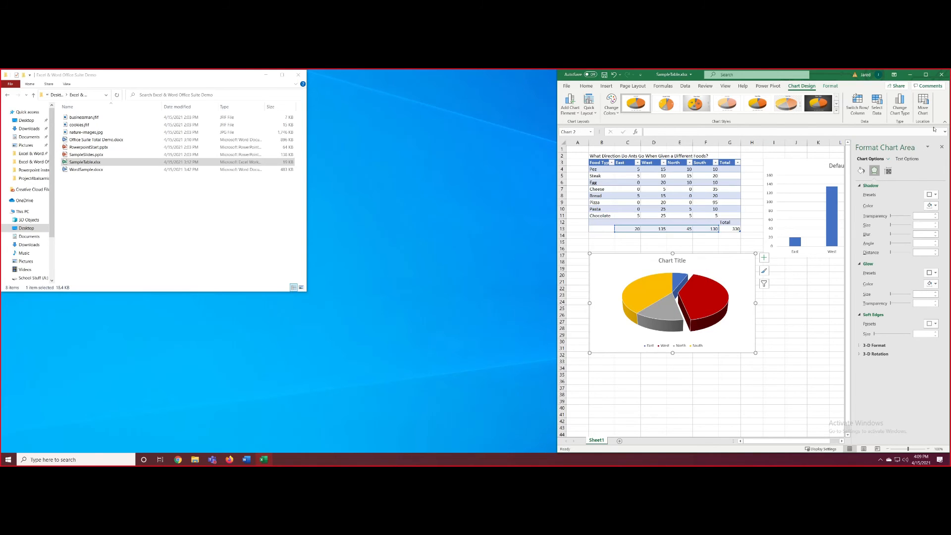
left_click(942, 147)
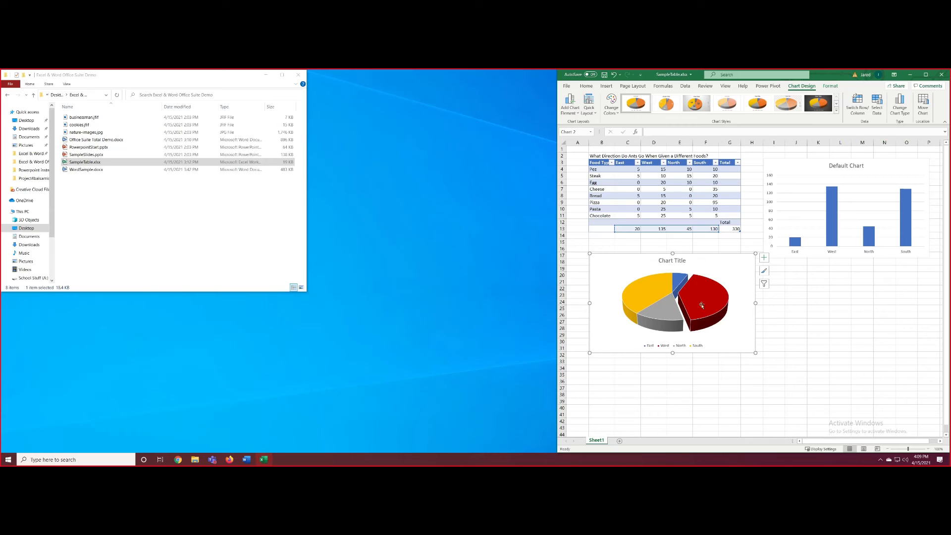
Step: Change the pie chart's title to "Ants Movement"
double_click(672, 263)
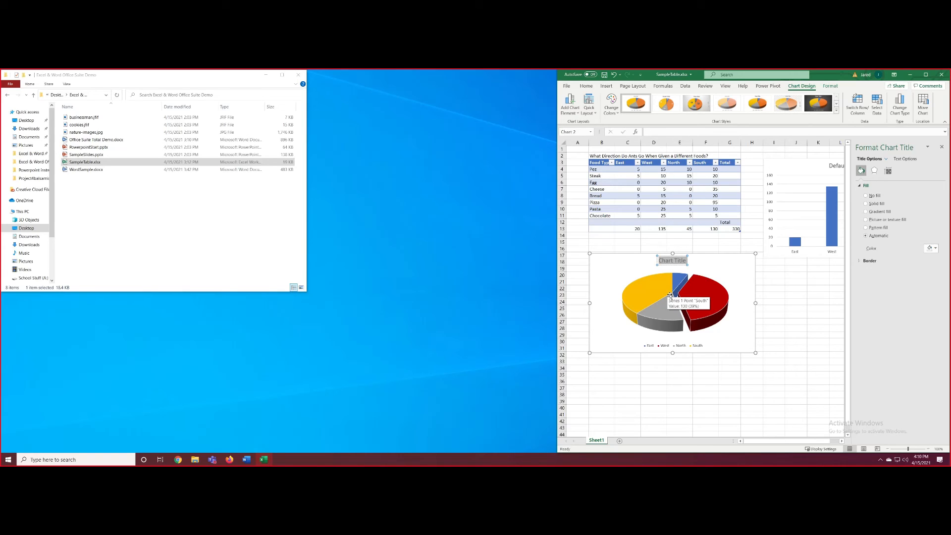
type("Ants Movement")
left_click(673, 276)
left_click(725, 262)
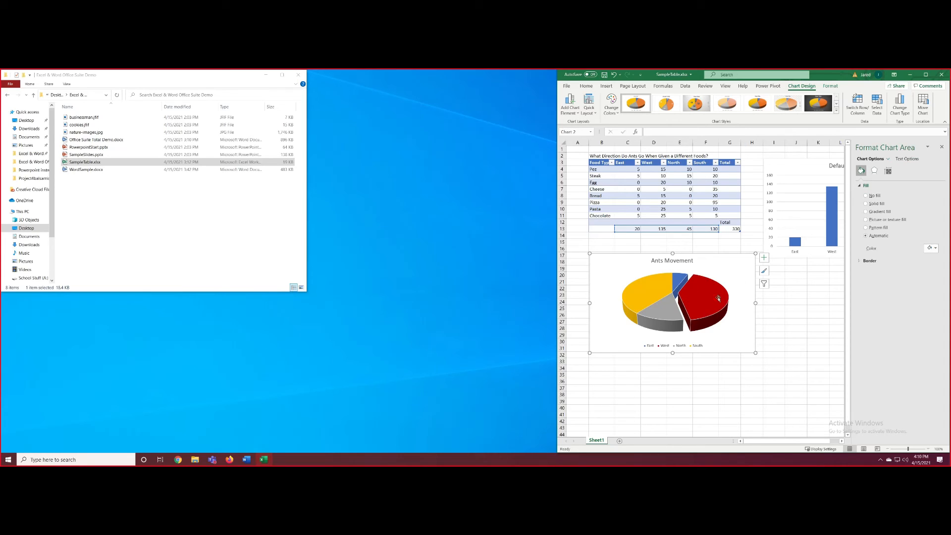
Step: Add data labels to the pie chart as data callouts positioned at the outside end
left_click(765, 258)
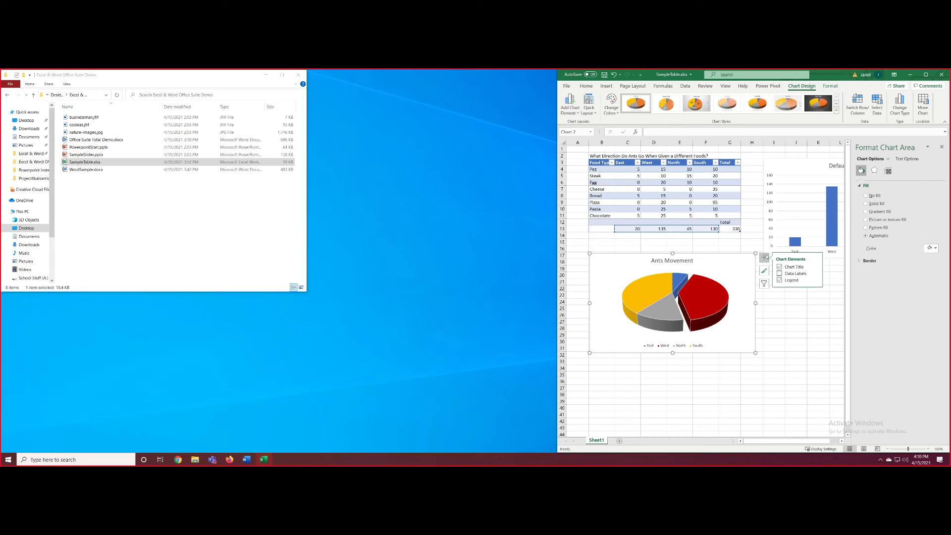
left_click(816, 273)
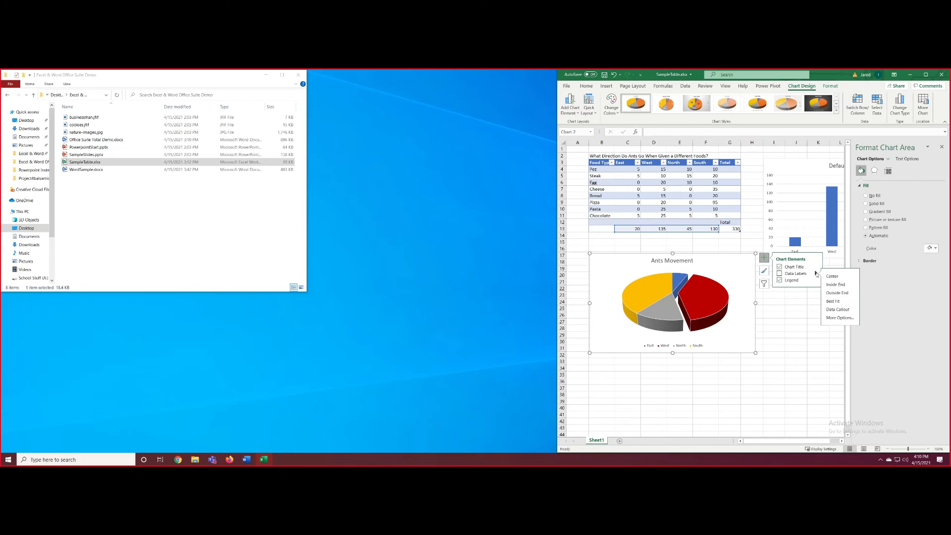
left_click(780, 273)
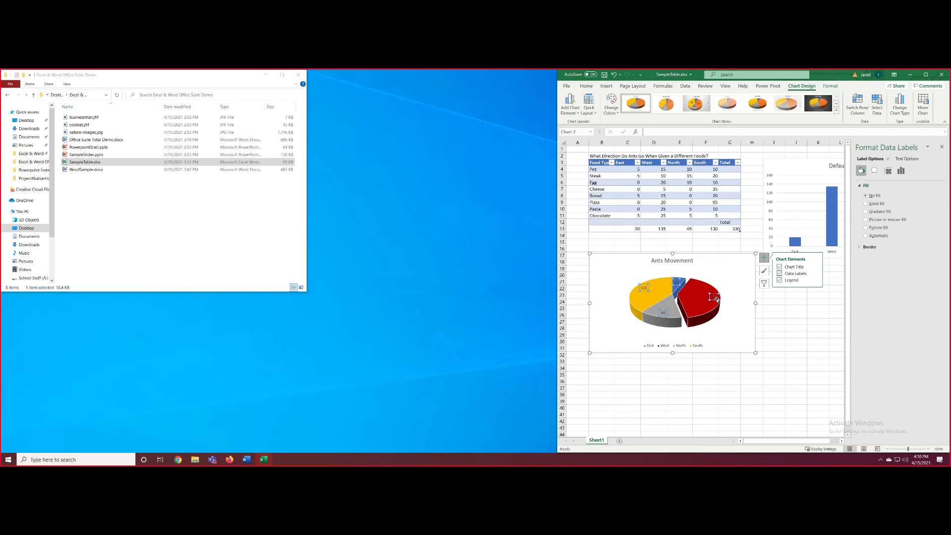
left_click(816, 273)
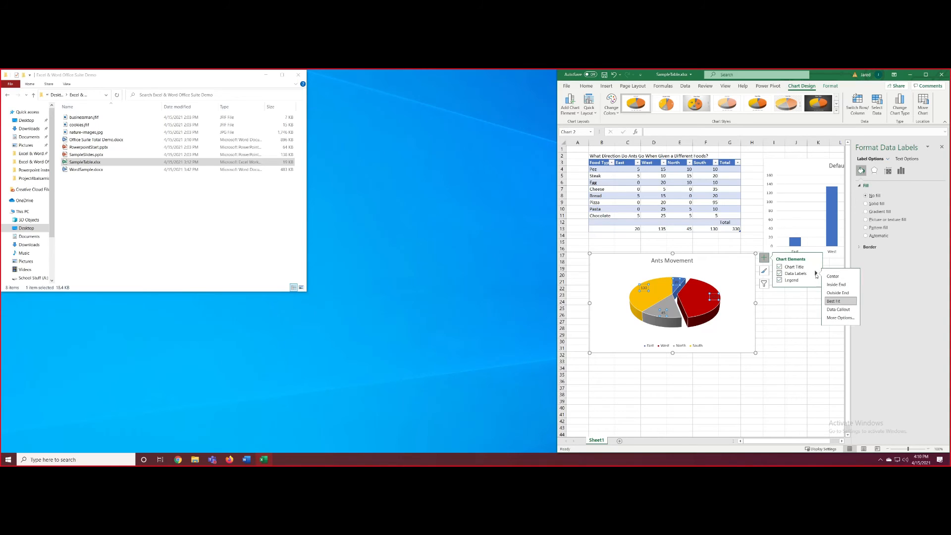
left_click(840, 311)
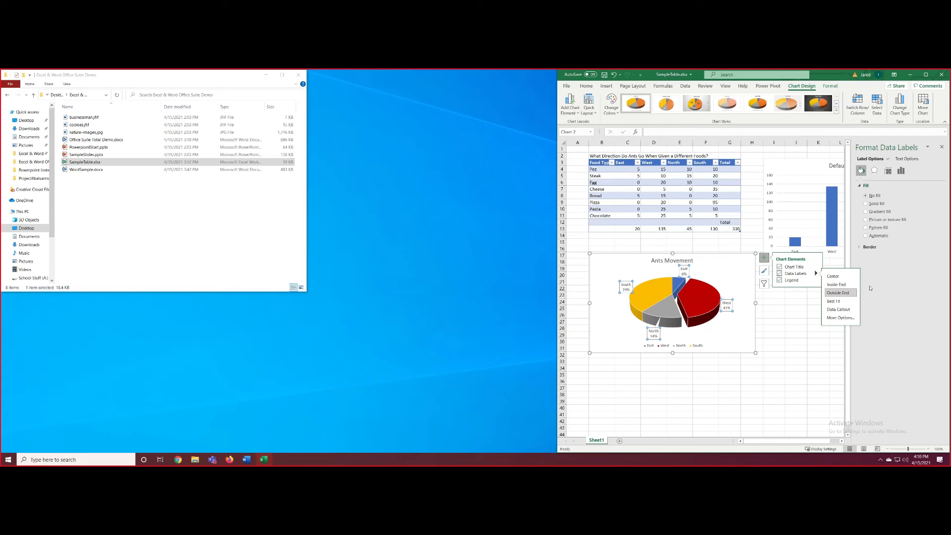
left_click(837, 293)
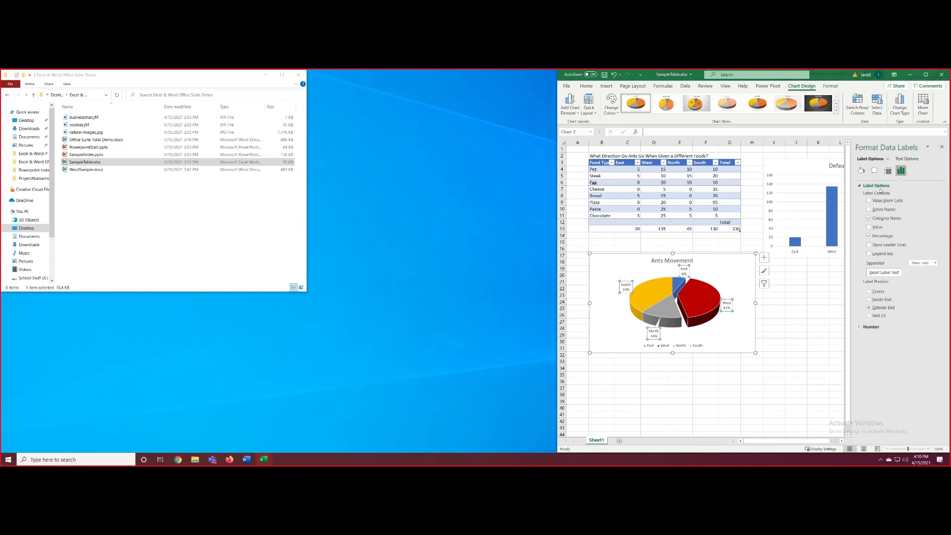
Step: Include the value alongside the category name and percentage in the pie's data labels, keeping them at the outside end
left_click(870, 227)
left_click(869, 236)
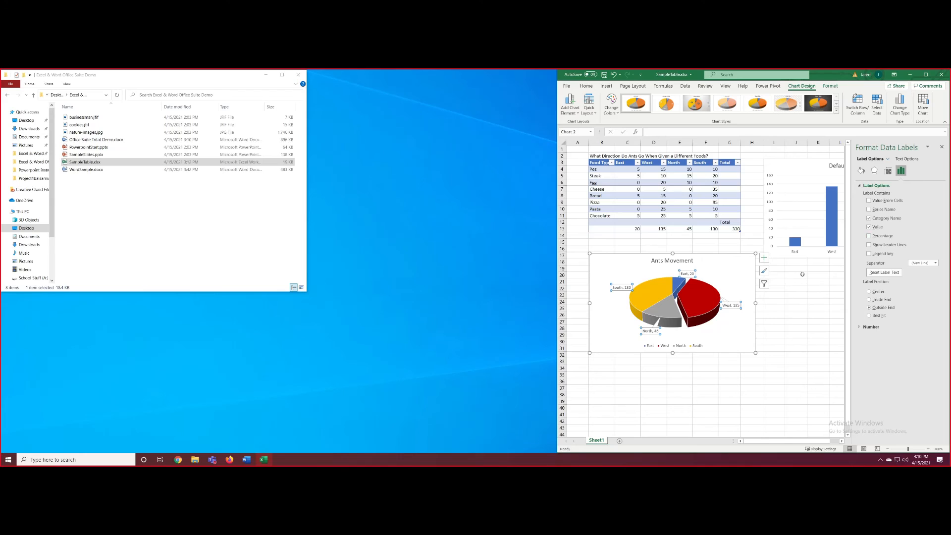
left_click(870, 236)
left_click(869, 292)
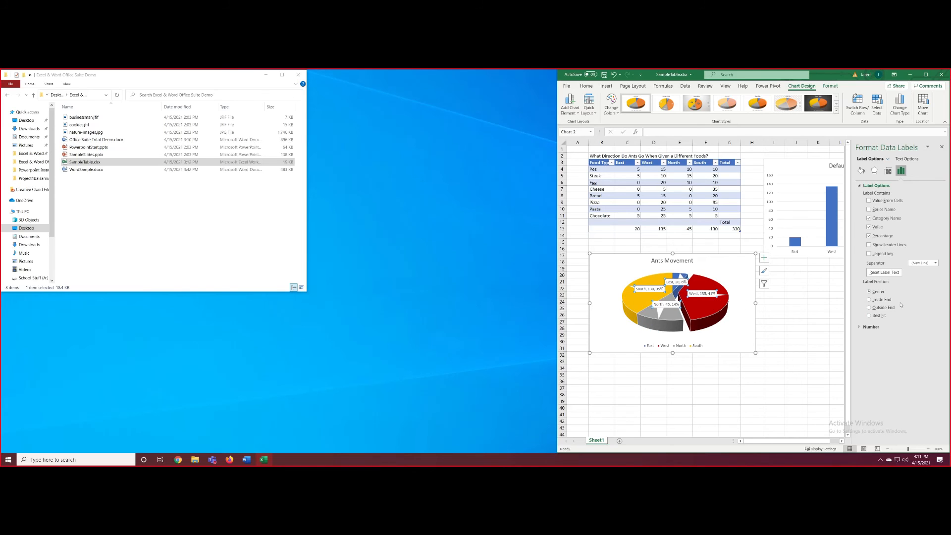
left_click(871, 308)
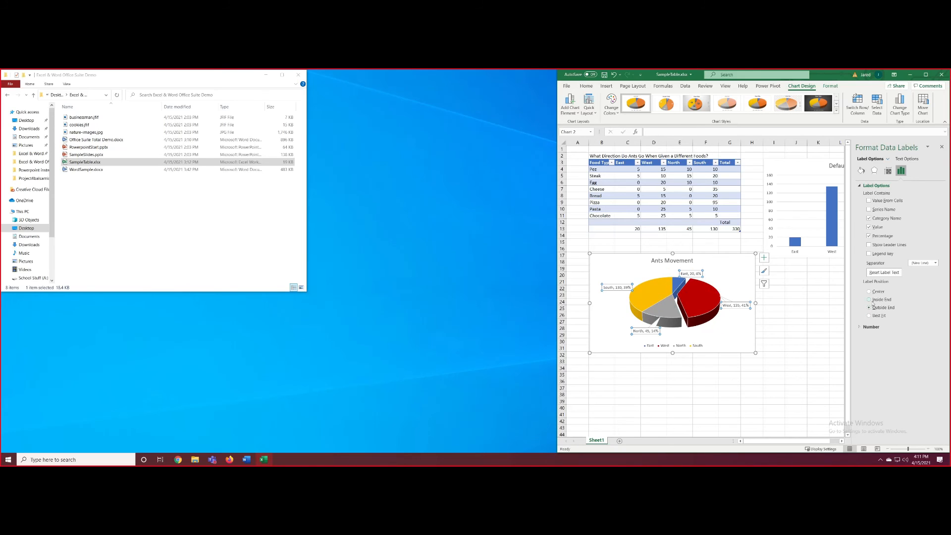
Step: Try a green text fill on the pie's data labels and settle on solid black
left_click(906, 159)
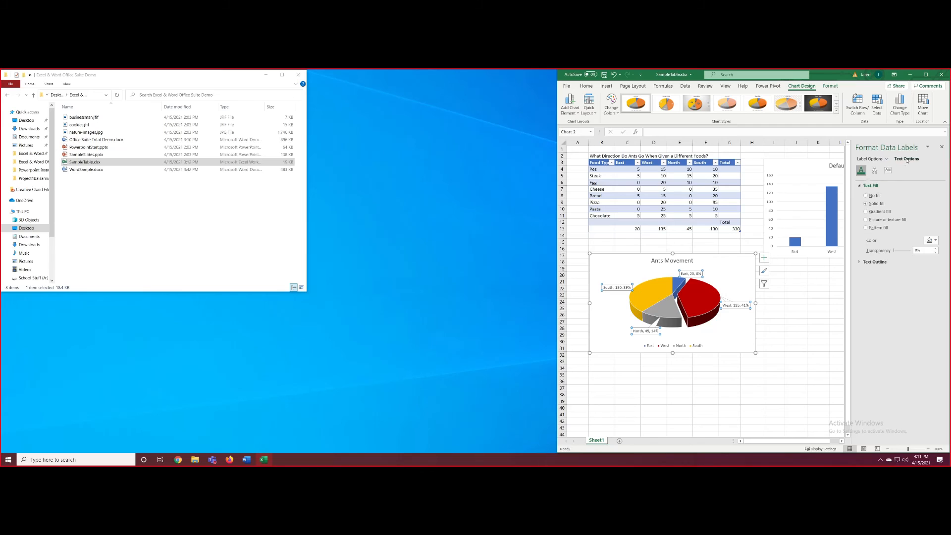
left_click(875, 261)
left_click(931, 241)
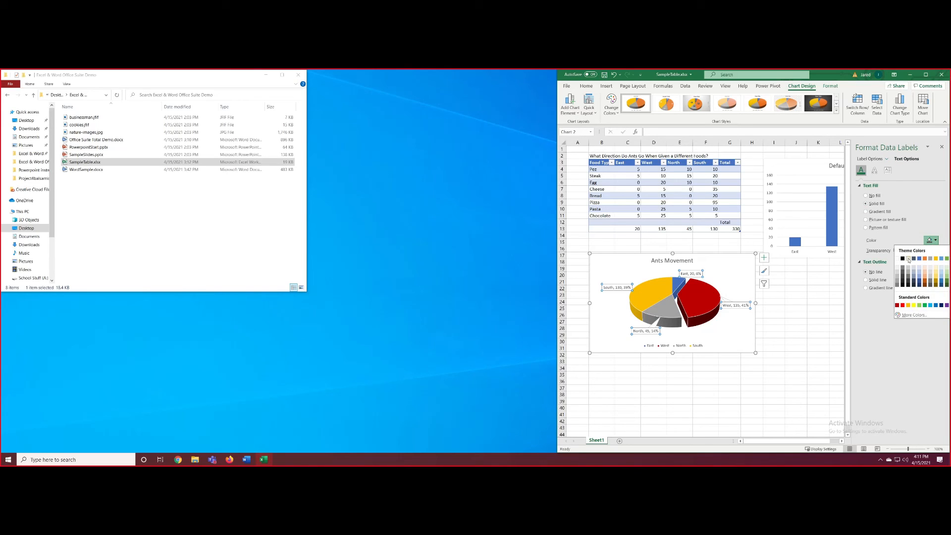
left_click(946, 259)
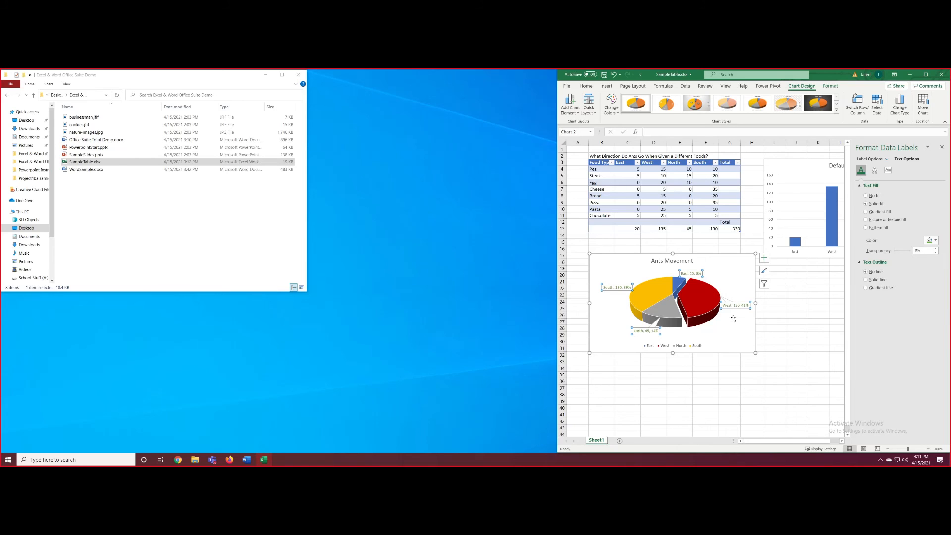
left_click(934, 240)
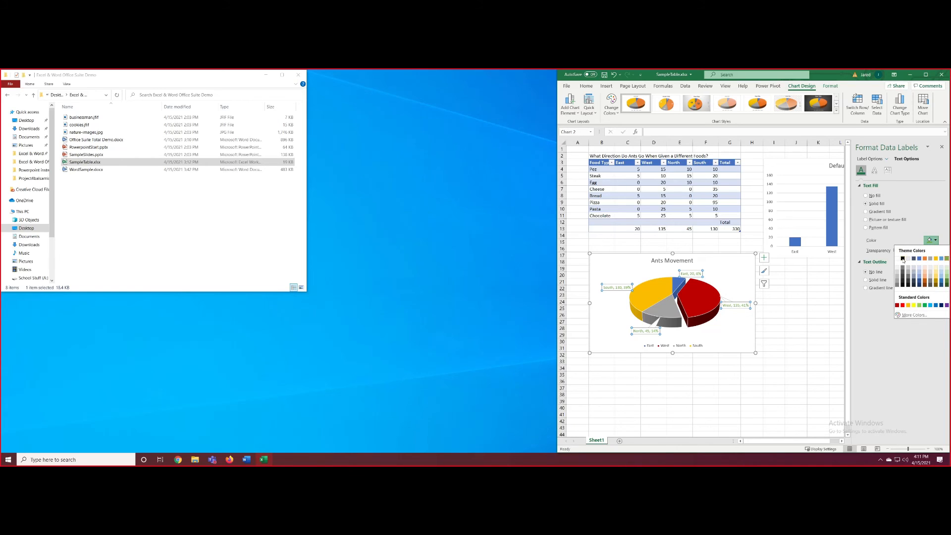
left_click(915, 272)
Step: Review the data labels' text effects, text box and label options, and reselect the chart area
left_click(875, 170)
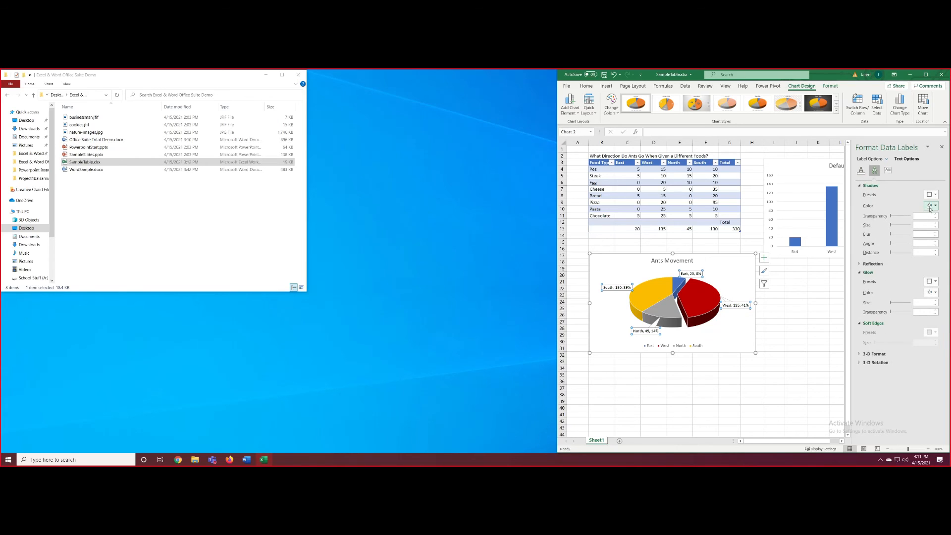
left_click(888, 170)
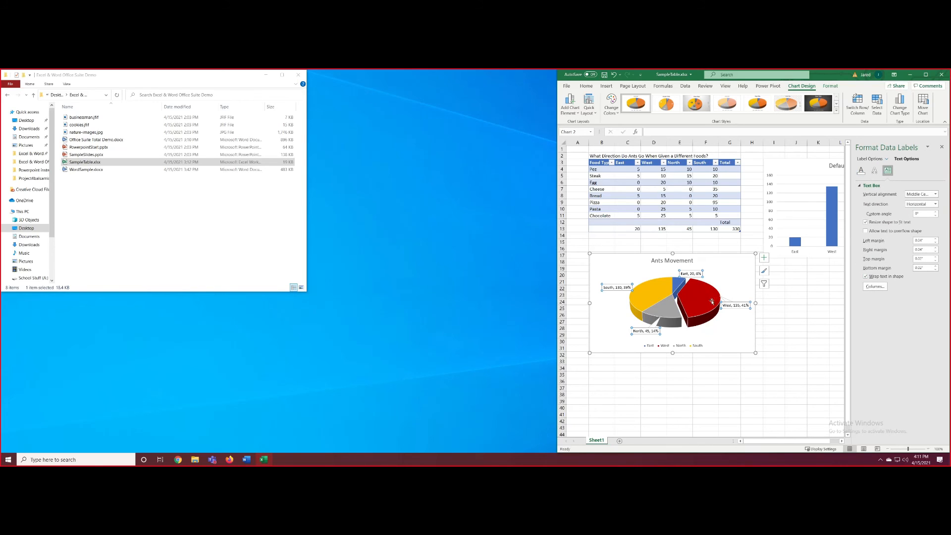
left_click(861, 170)
left_click(884, 159)
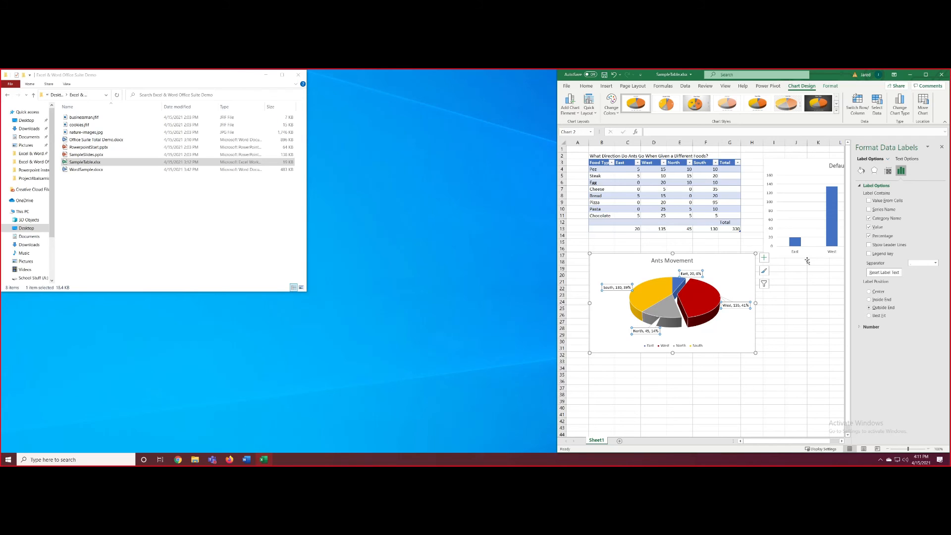
left_click(739, 276)
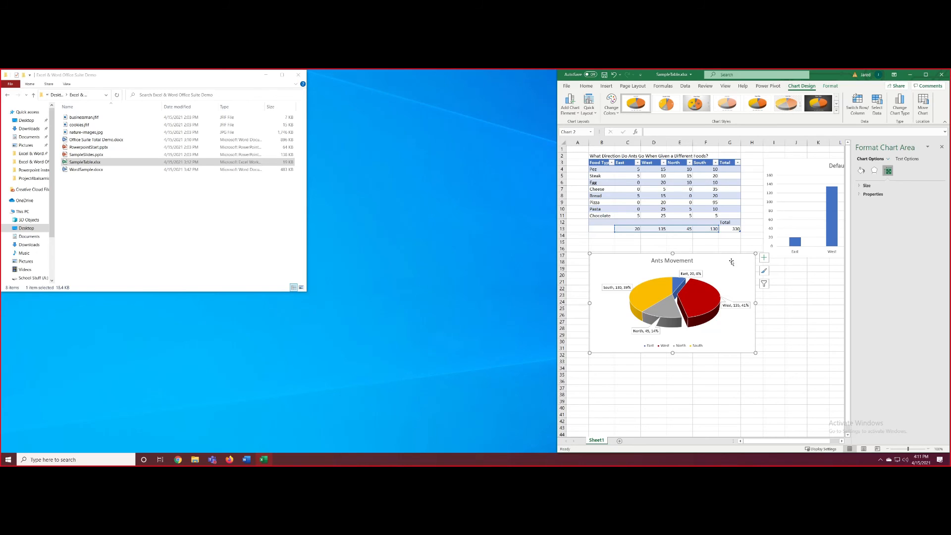
Step: Browse the chart style previews and apply Style 3 to the pie chart
left_click(764, 272)
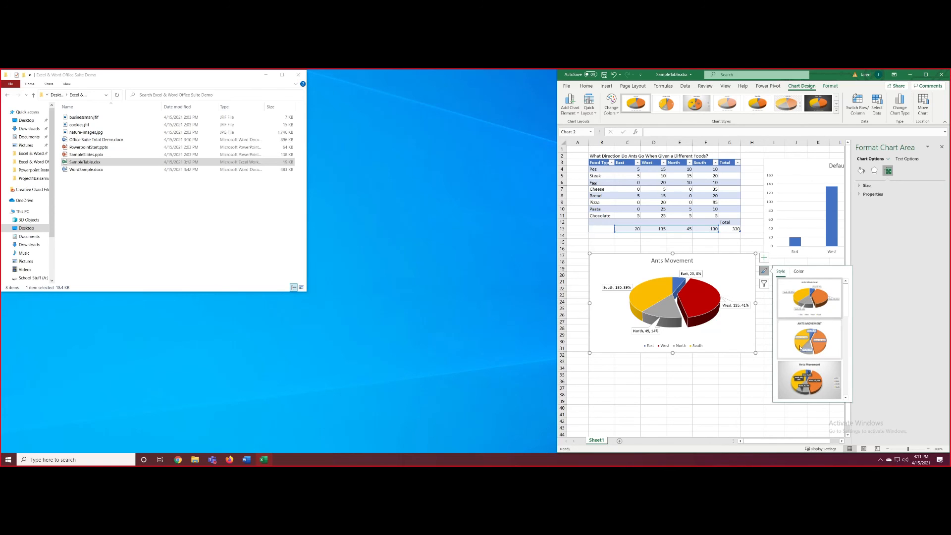
scroll(804, 356, "down", 1)
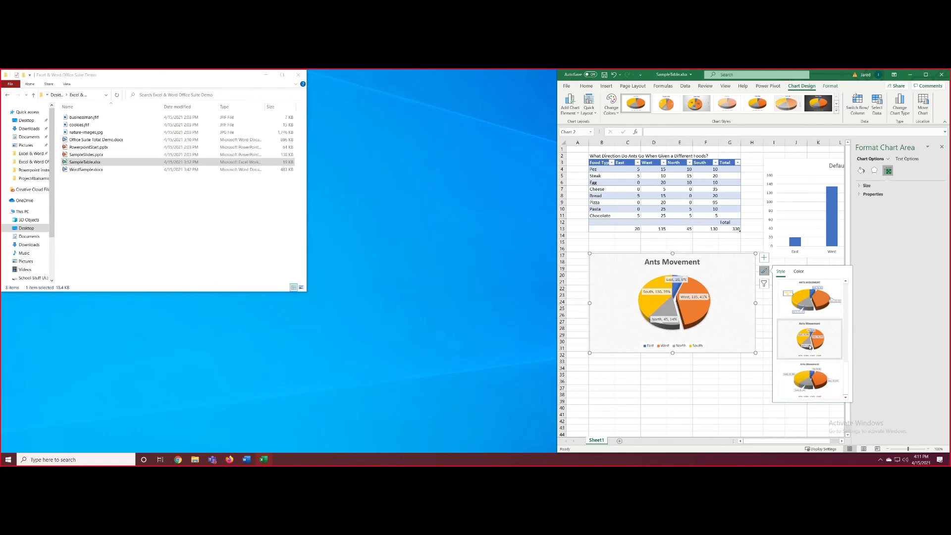
scroll(803, 356, "up", 1)
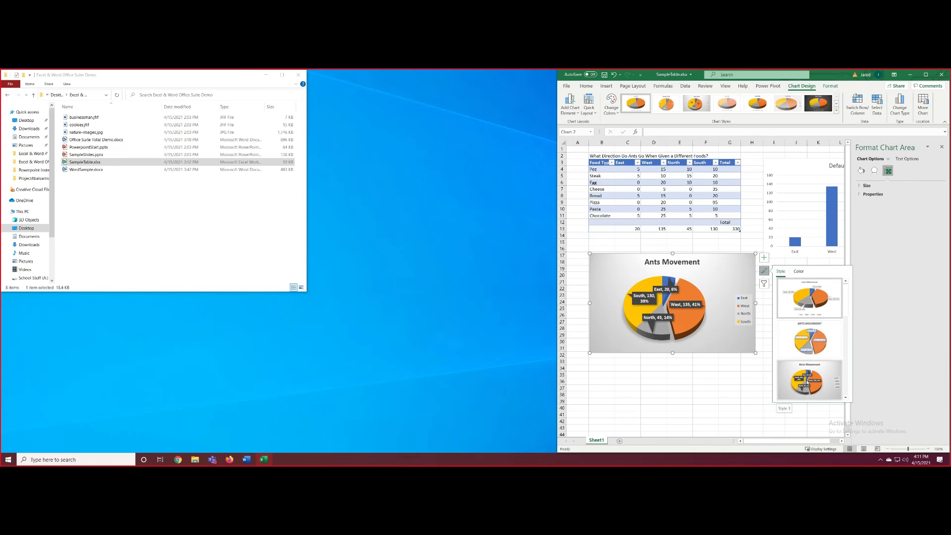
left_click(807, 382)
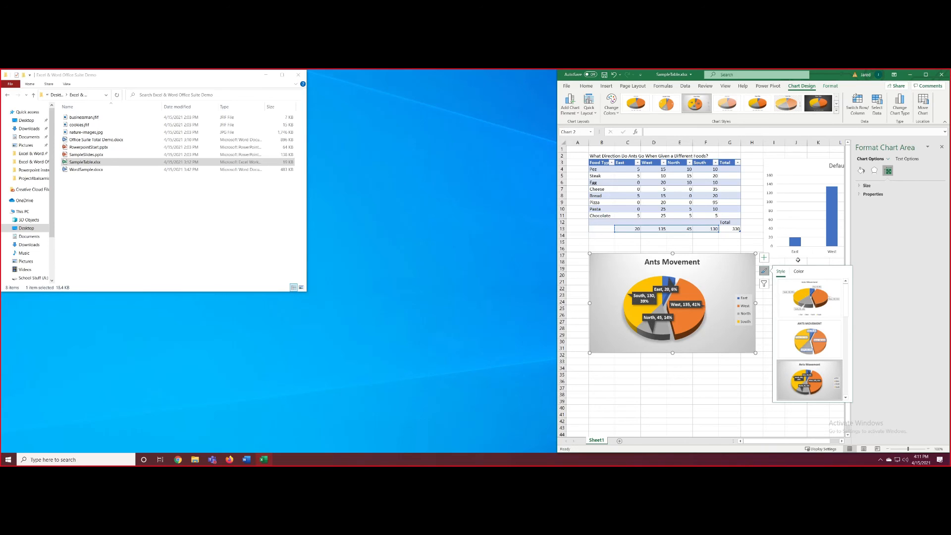
Step: Review the chart area's fill, border, size and properties options and the list of formattable chart elements
left_click(875, 171)
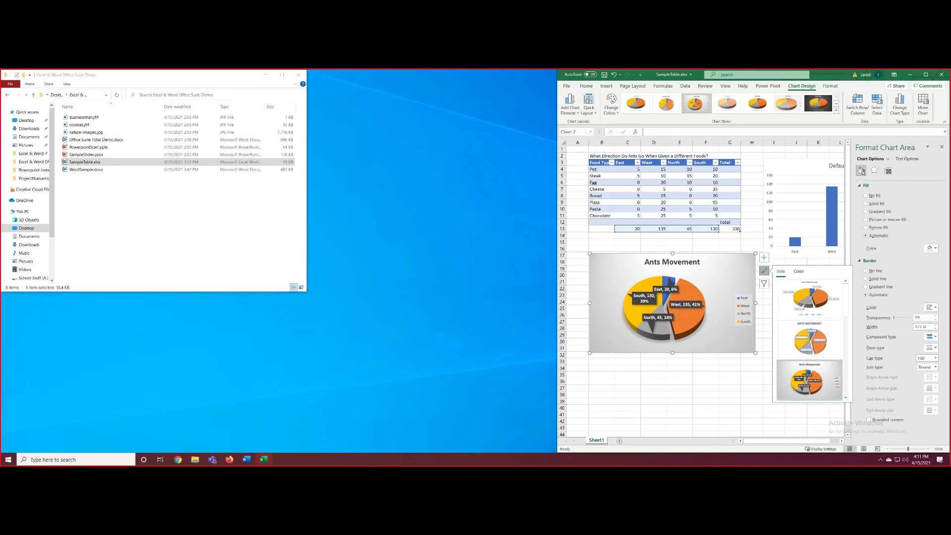
left_click(889, 171)
left_click(888, 159)
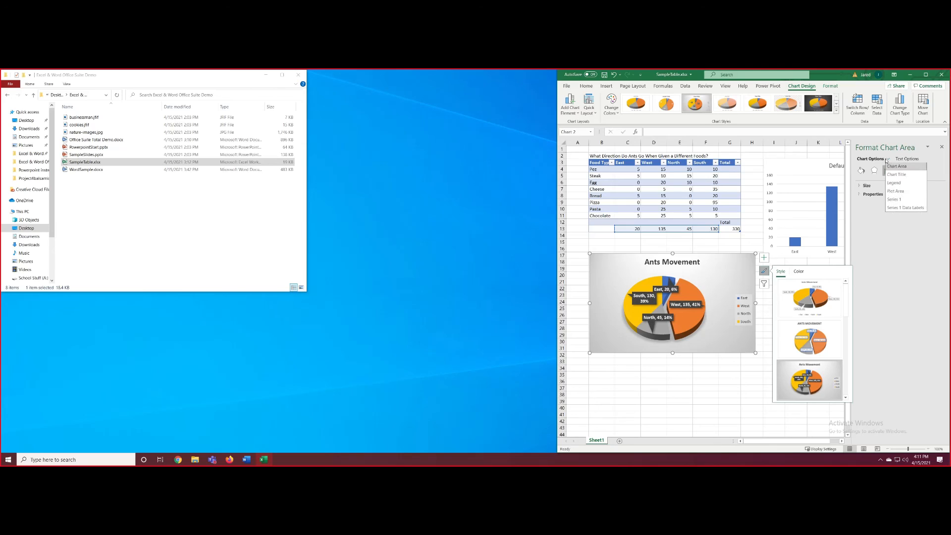
left_click(889, 160)
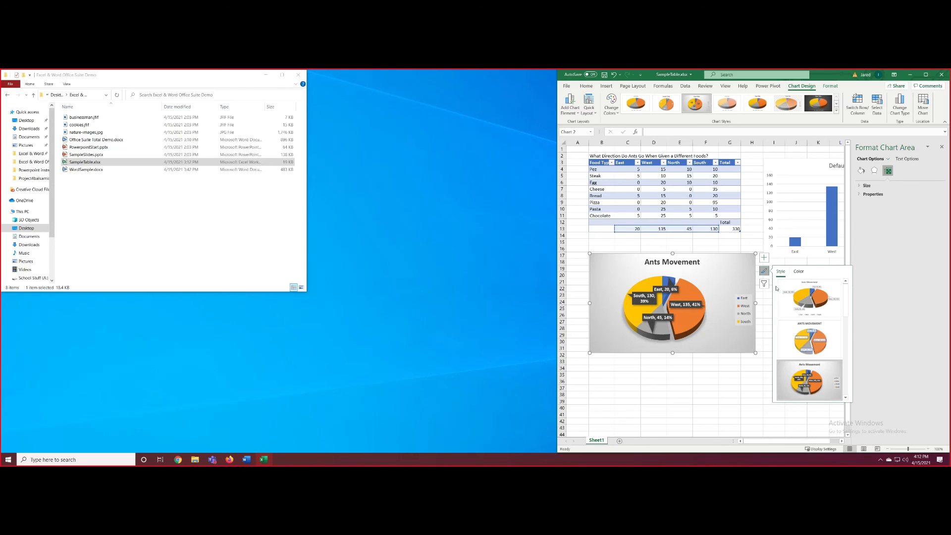
Step: Recolor the pie chart with the second Colorful palette of blues and gray
left_click(799, 272)
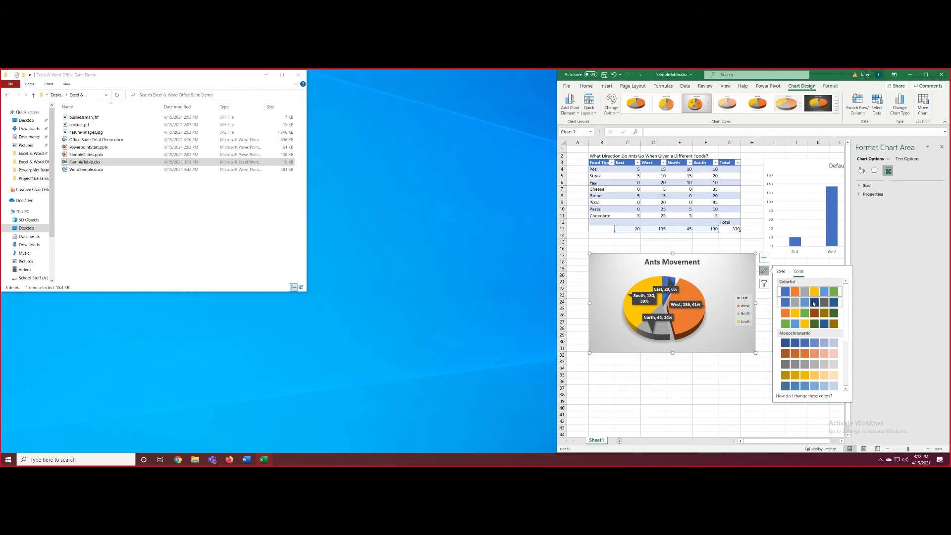
left_click(814, 304)
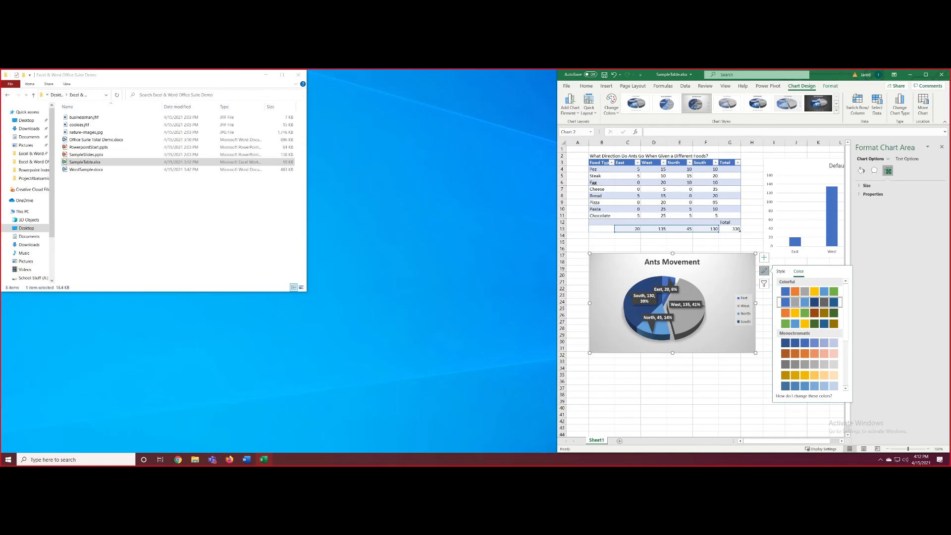
Step: Nudge the pie's plot area slightly upward within the chart and select its data labels
left_click(724, 290)
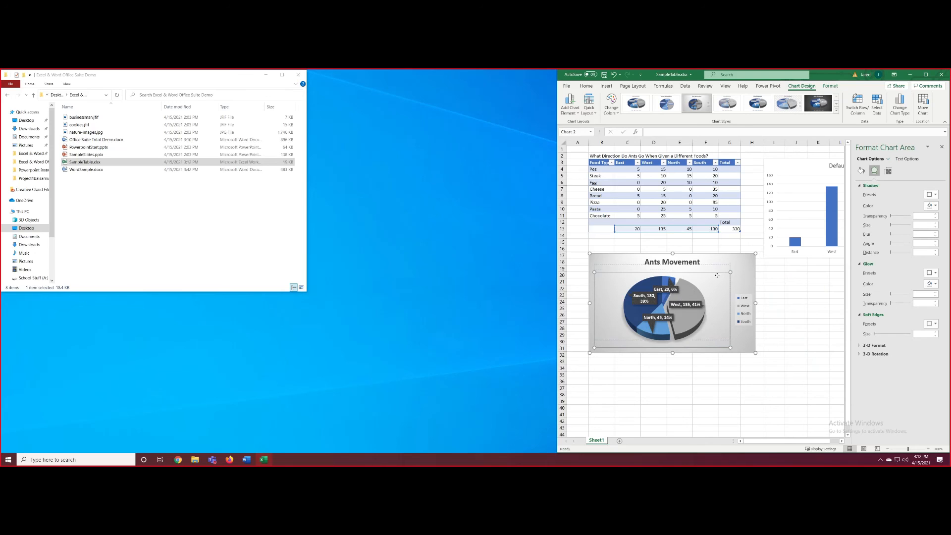
left_click(717, 281)
left_click_drag(717, 281, 717, 281)
left_click(685, 301)
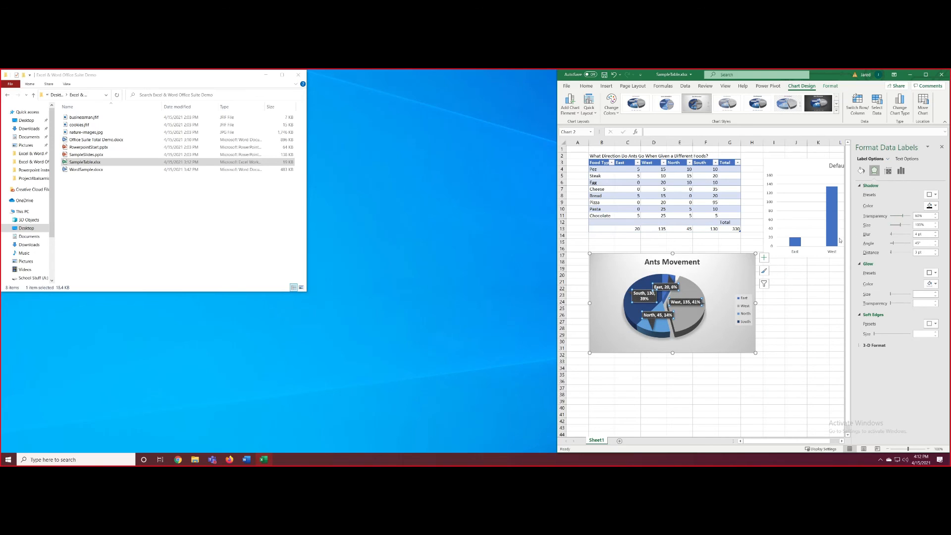
Step: Reformat the pie chart's data labels as callouts outside the slices, showing the direction name and percentage
left_click(764, 271)
left_click(764, 284)
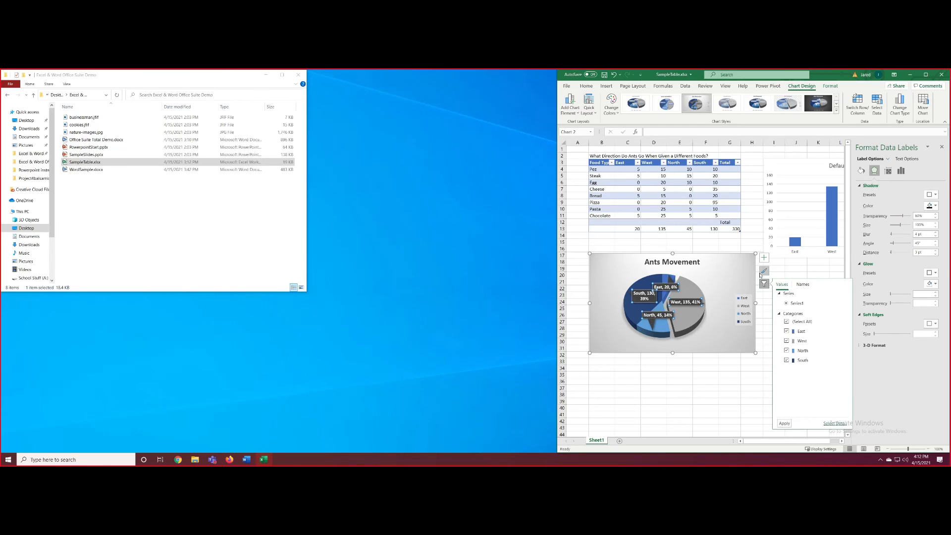
left_click(762, 272)
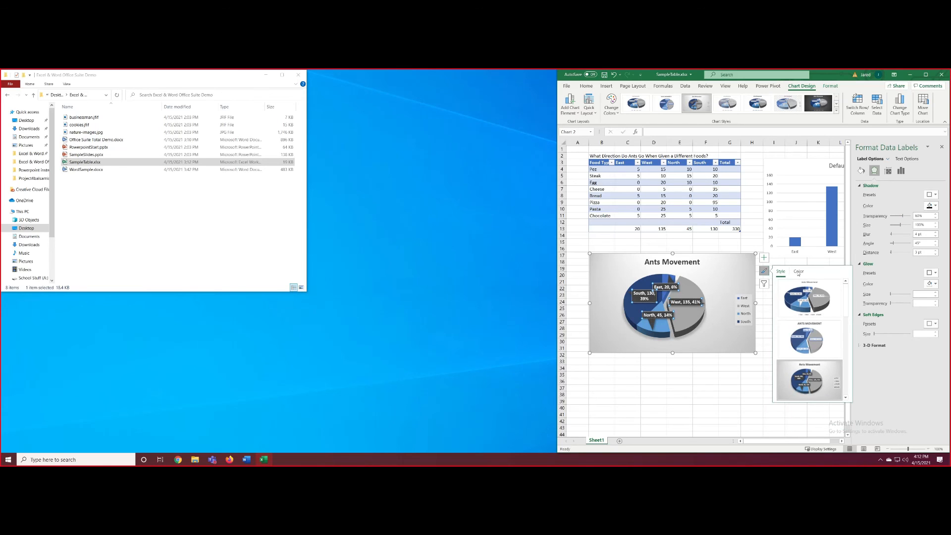
left_click(764, 258)
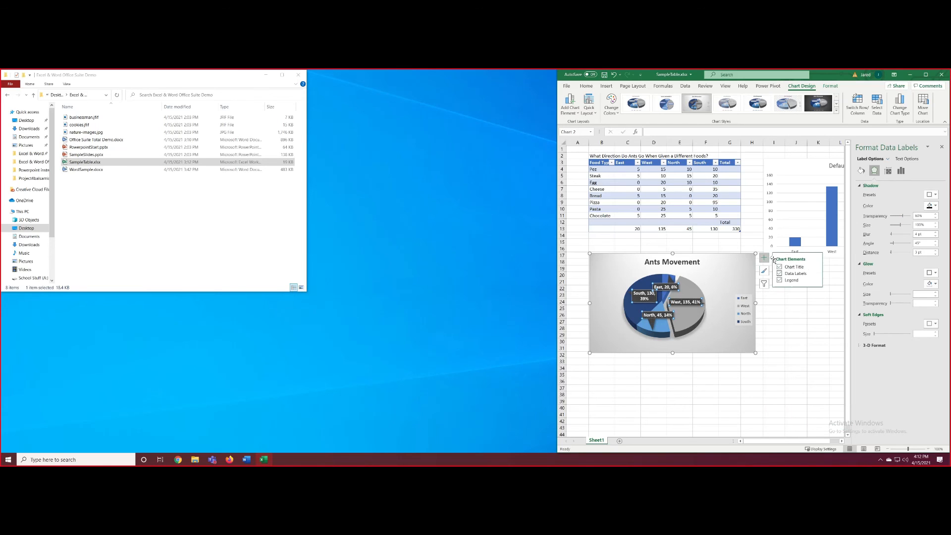
left_click(816, 273)
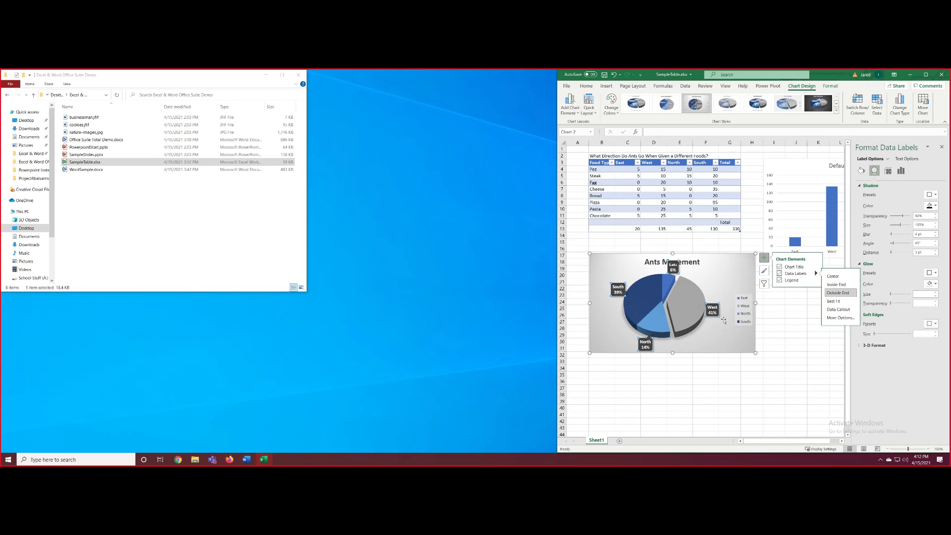
left_click(745, 285)
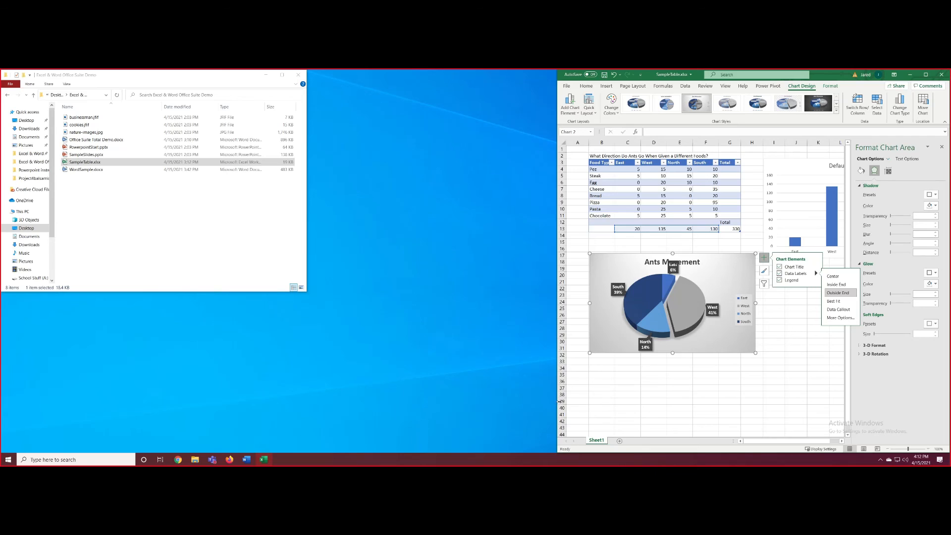
Step: Widen the workbook window leftward so the pie chart and the Default Chart are both fully visible
left_click_drag(557, 403, 456, 404)
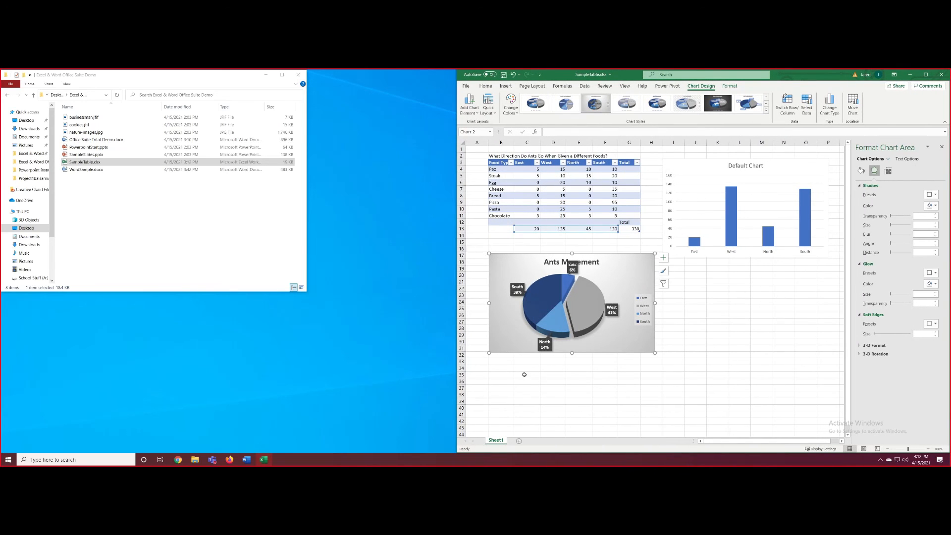
left_click(696, 295)
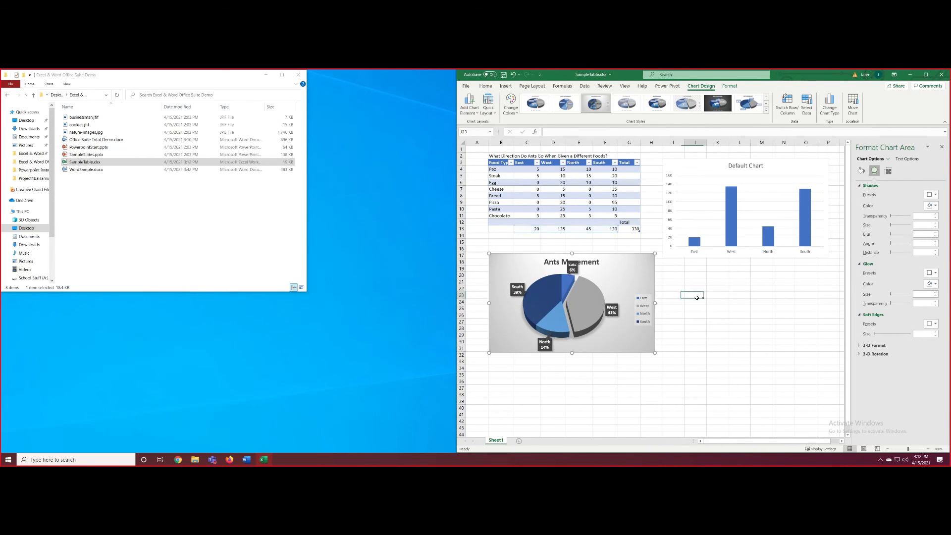
left_click(638, 272)
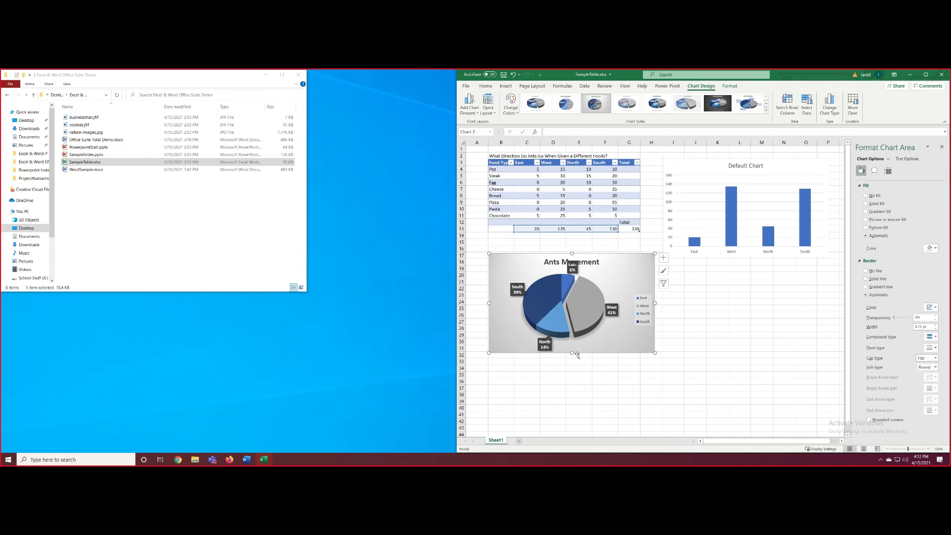
left_click(782, 290)
Step: Duplicate the Ants Movement pie chart and place the copy directly beneath the Default Chart
right_click(636, 252)
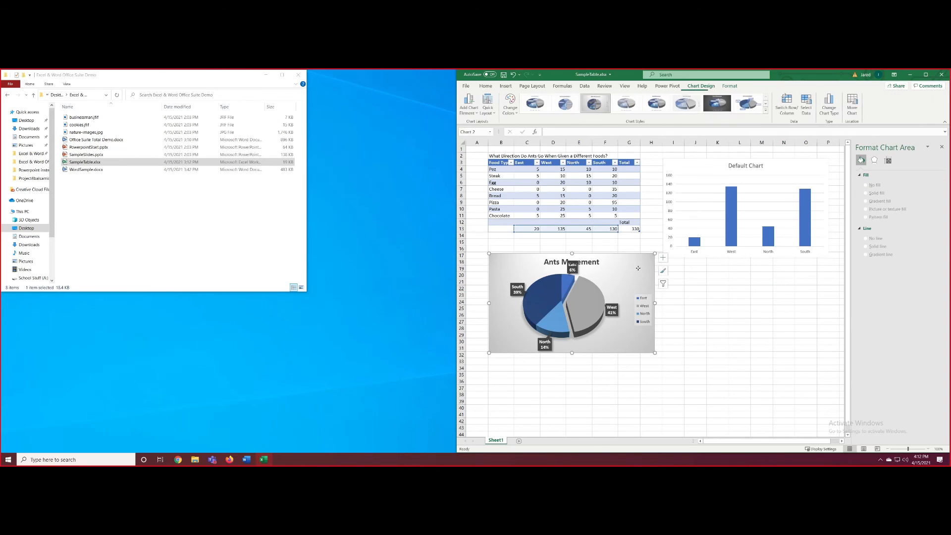
left_click(699, 276)
key("ctrl+v")
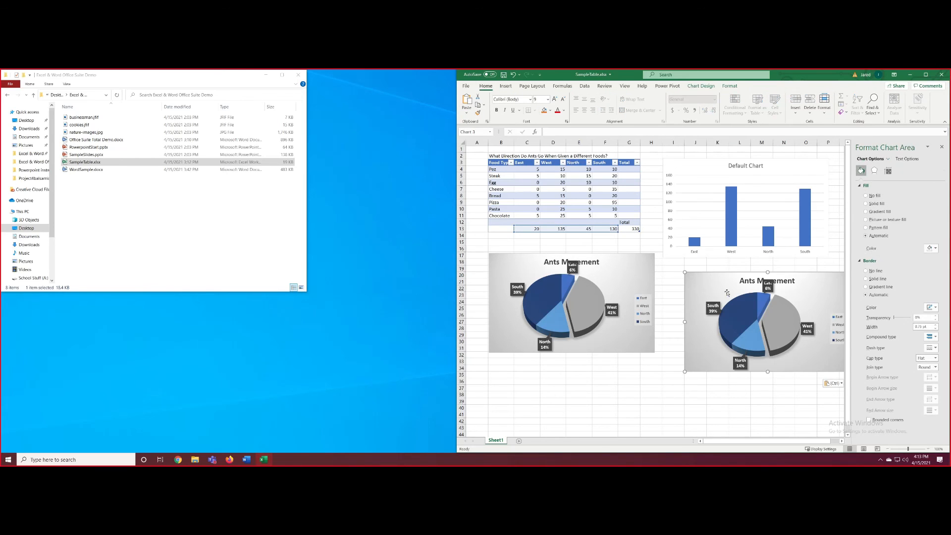
left_click_drag(713, 283, 692, 277)
Step: Open the chart type choices for the duplicated pie chart and preview the Bar category
right_click(691, 276)
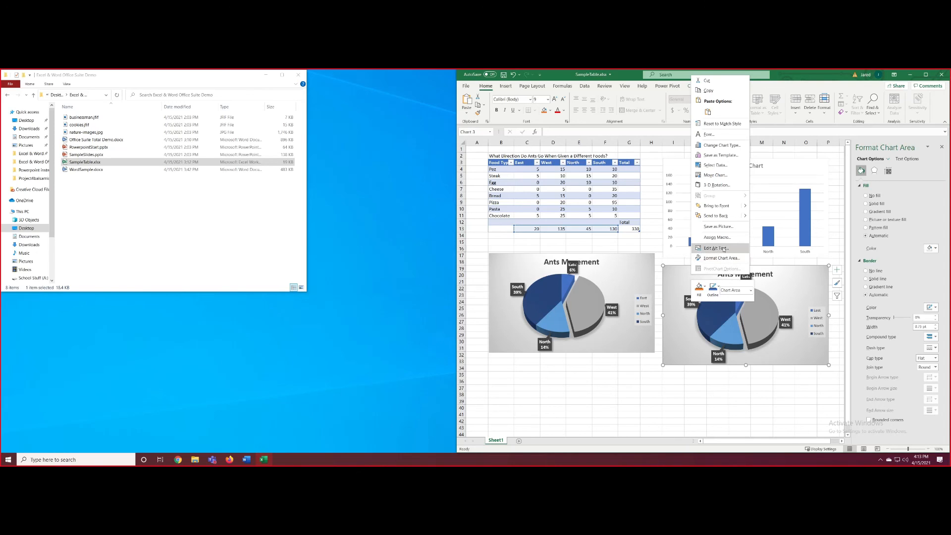
left_click(728, 145)
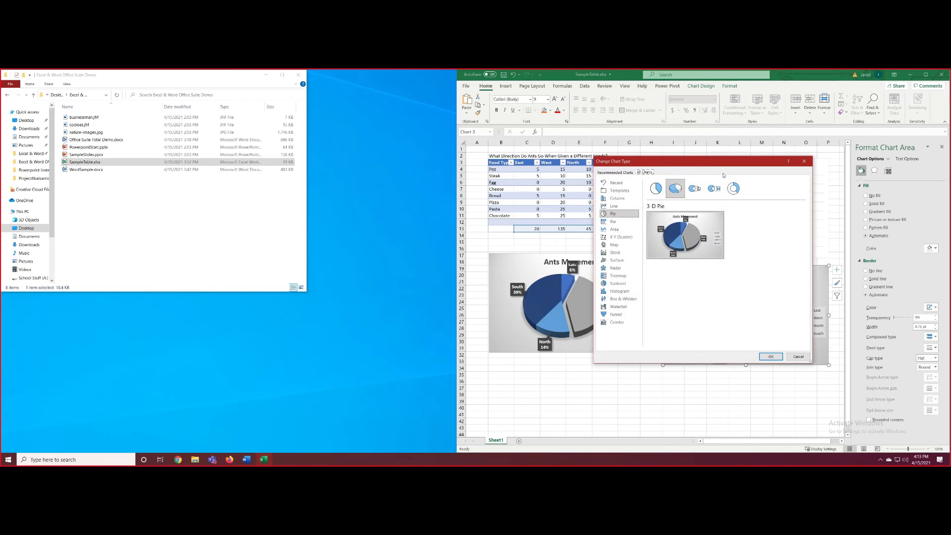
left_click_drag(675, 161, 687, 156)
left_click(625, 216)
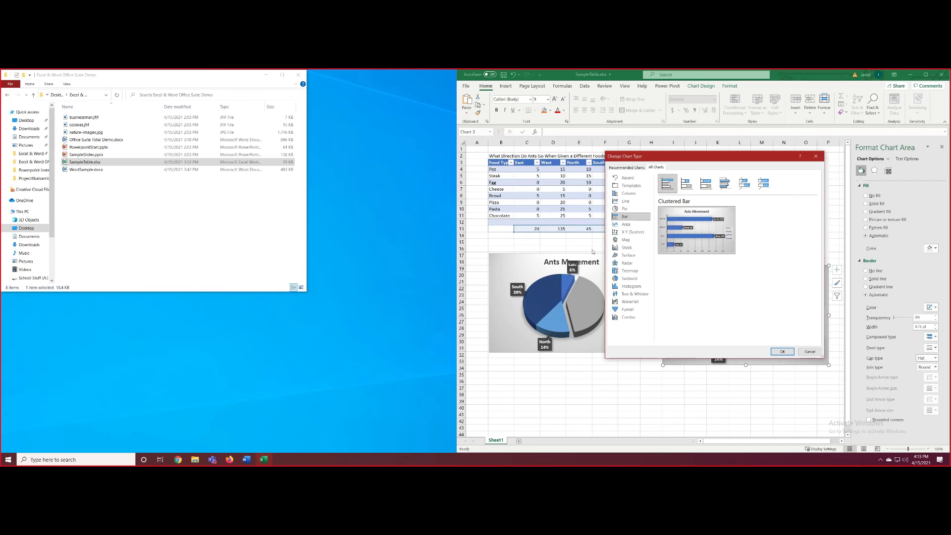
Step: Browse the other chart categories, including Stock, Radar, Treemap, Sunburst, Histogram, Box & Whisker, Waterfall and Surface
mouse_move(694, 226)
left_click(626, 247)
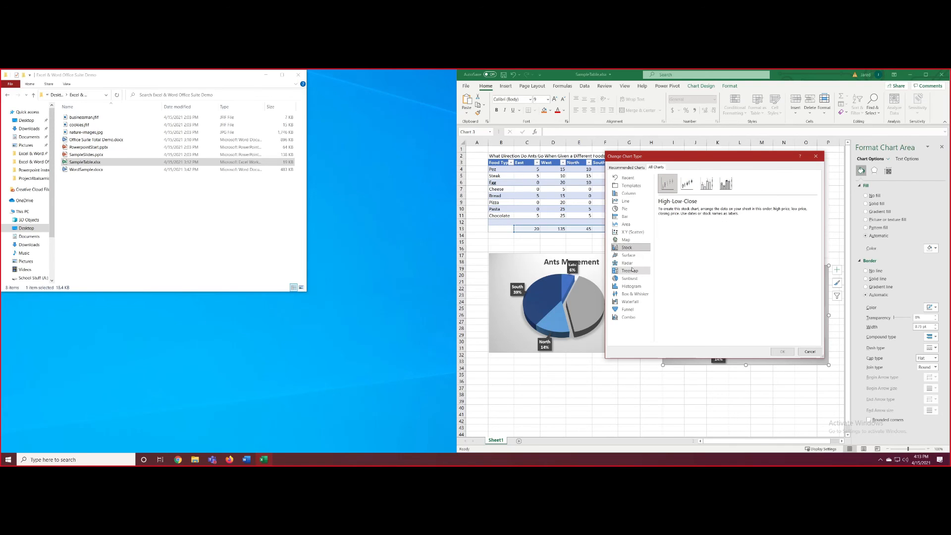
left_click(627, 263)
left_click(629, 270)
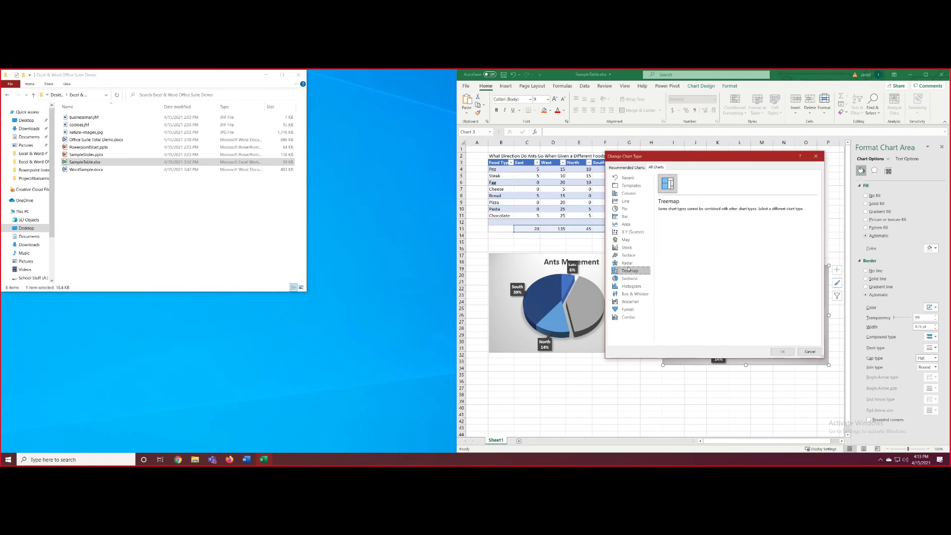
left_click(629, 279)
left_click(631, 286)
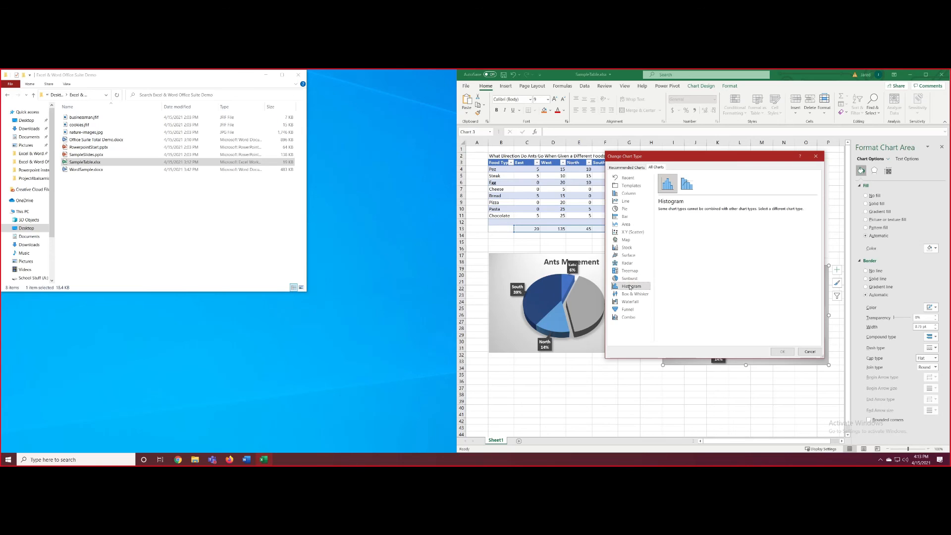
left_click(631, 294)
left_click(630, 301)
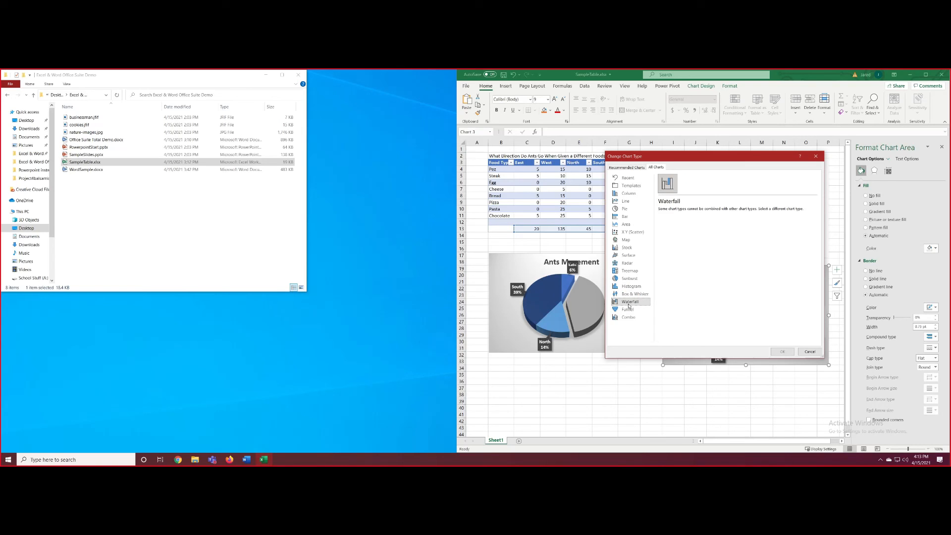
left_click(628, 255)
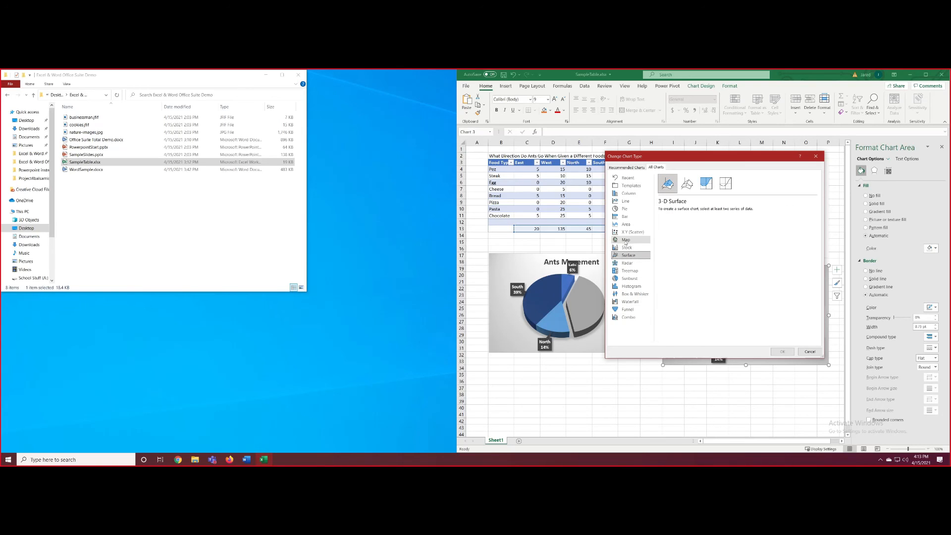
Step: Change the duplicated pie chart to a Clustered Bar chart
left_click(626, 217)
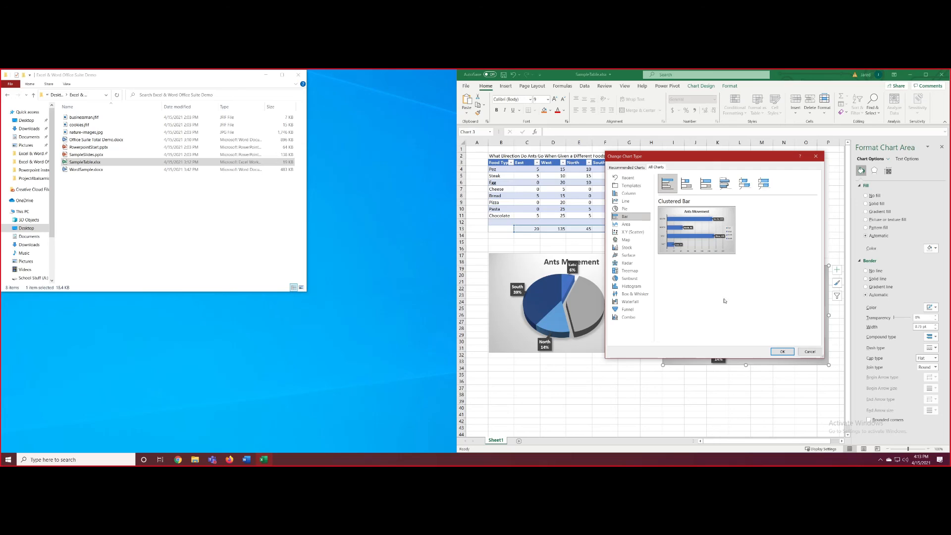
left_click(782, 352)
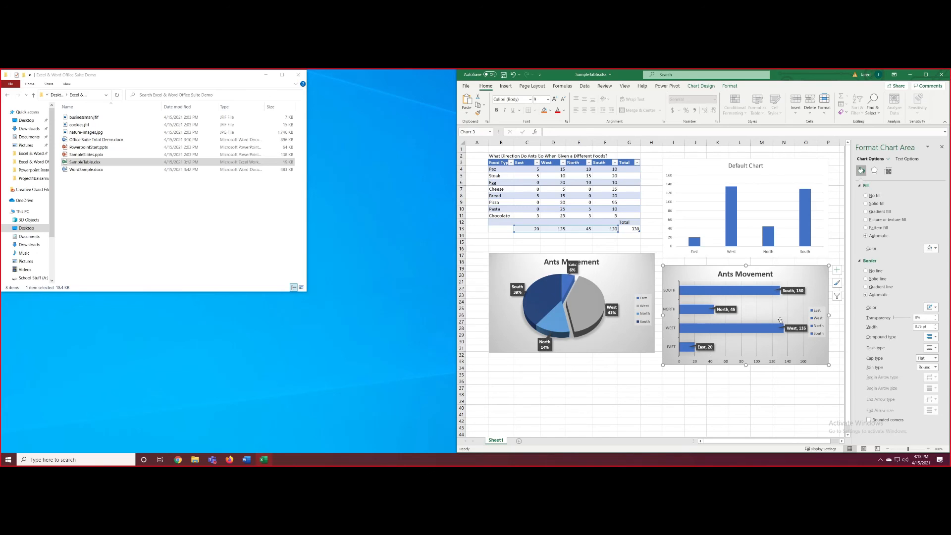
Step: Select the bar chart's data series and fill all its bars with the standard light green color
left_click(772, 305)
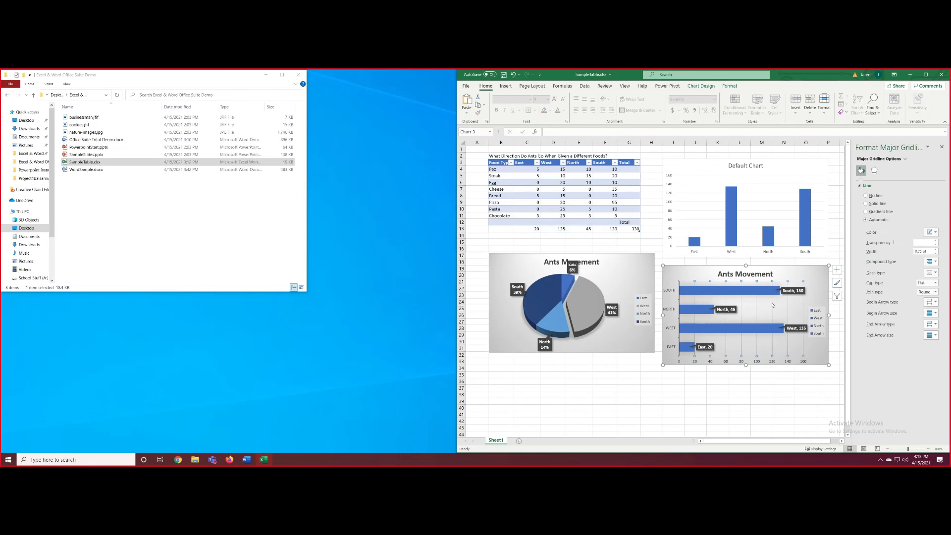
left_click(748, 291)
left_click(788, 305)
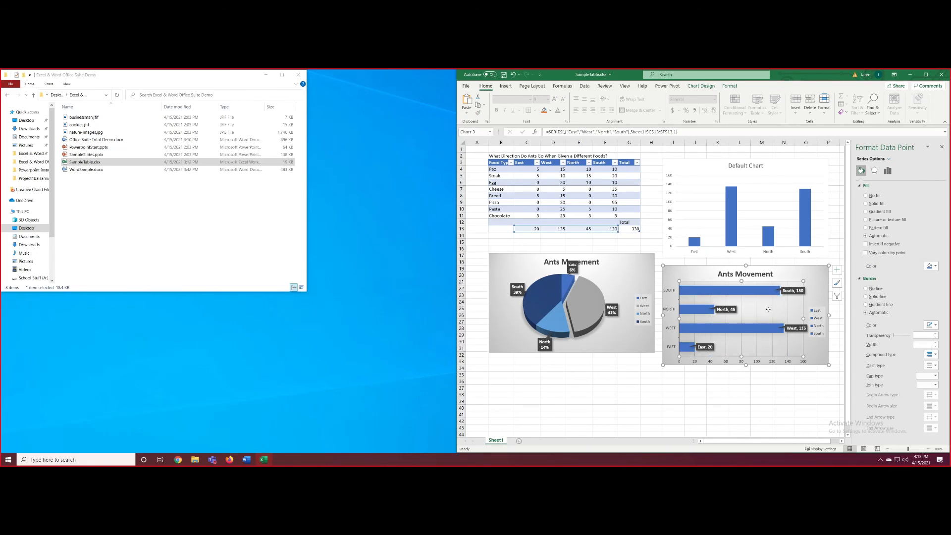
left_click(809, 279)
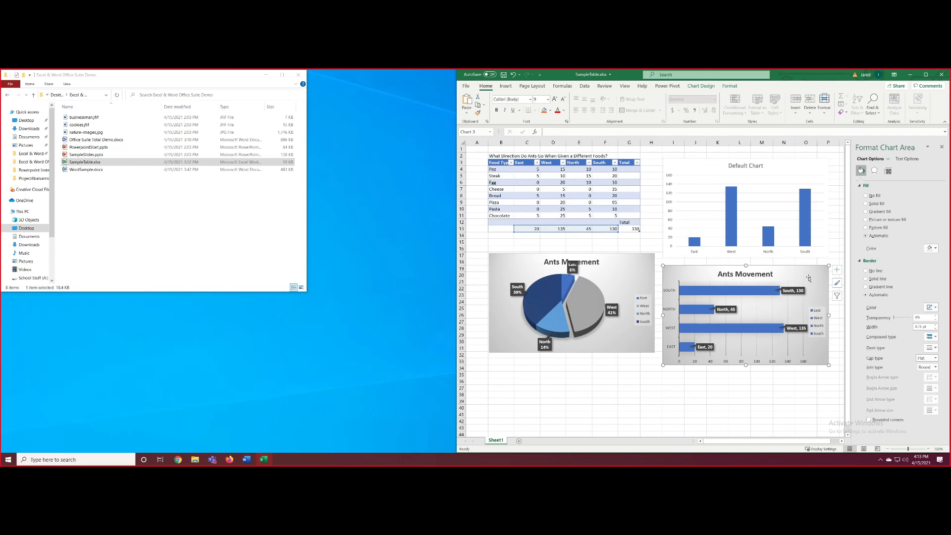
left_click(738, 288)
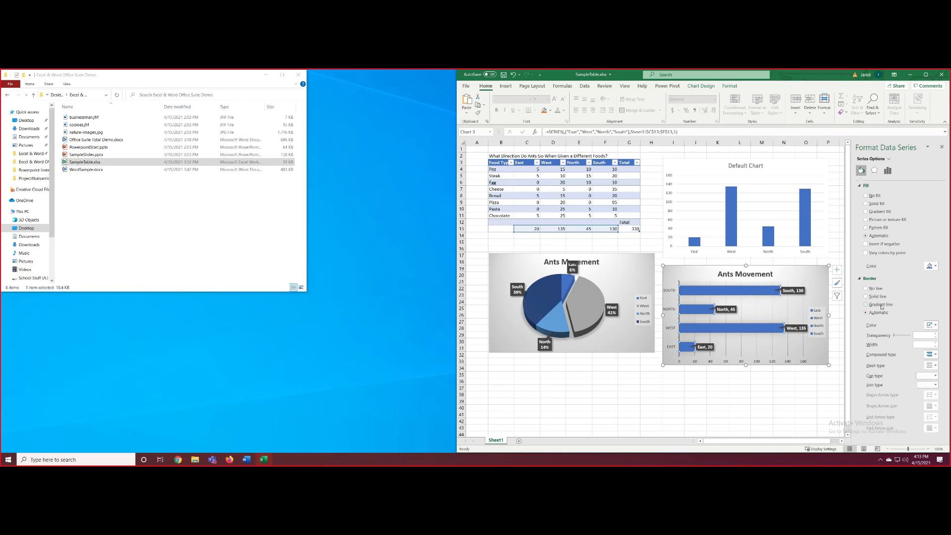
left_click(931, 266)
left_click(903, 284)
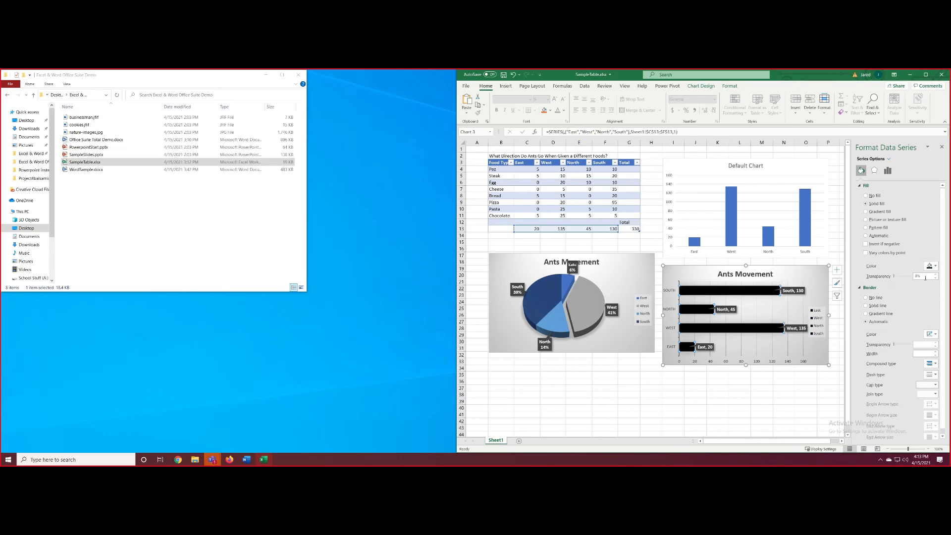
left_click(931, 266)
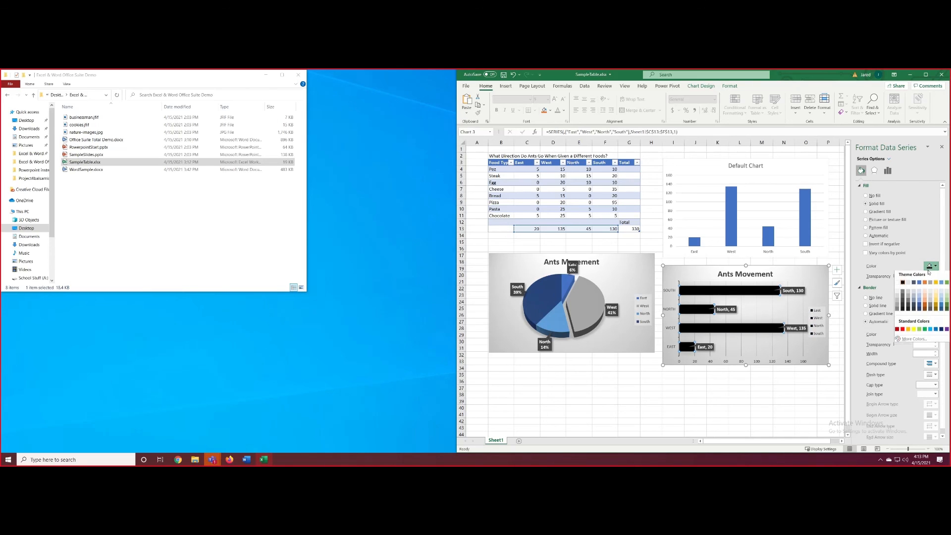
left_click(919, 331)
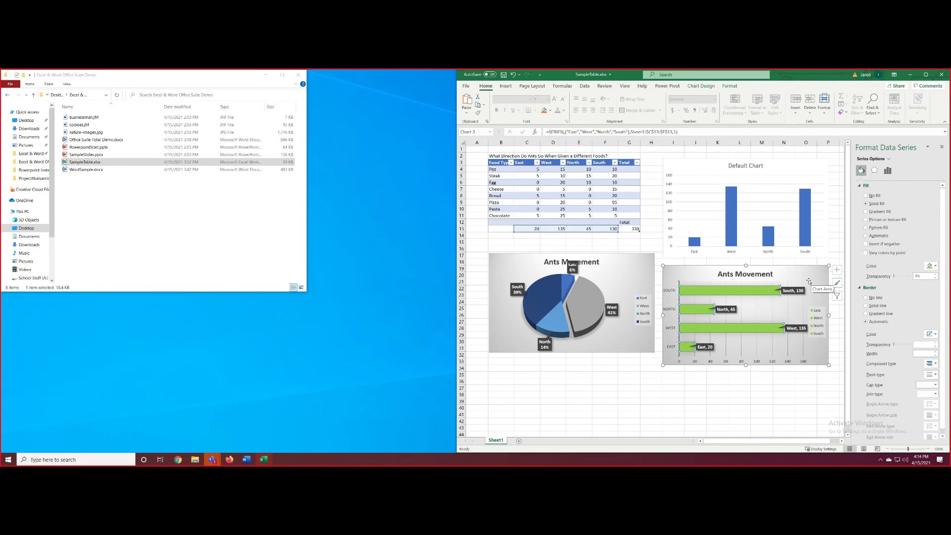
Step: Nudge the green bar chart slightly upward beneath the Default Chart
left_click_drag(792, 292, 791, 289)
left_click(792, 289)
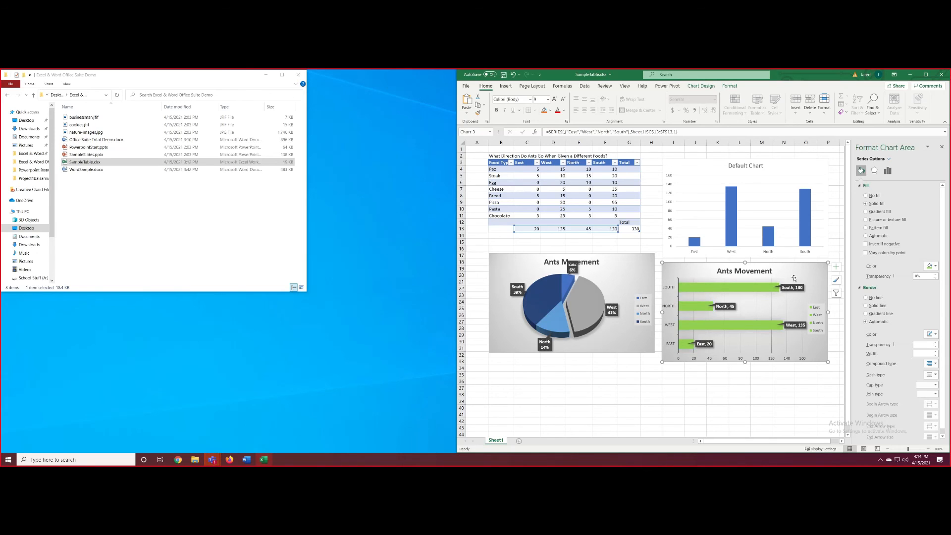
left_click(791, 280)
left_click(626, 277)
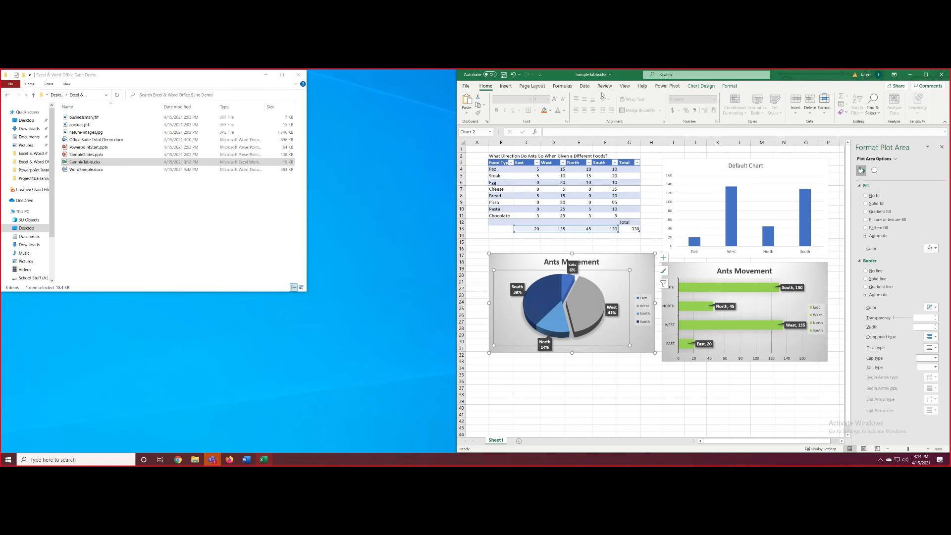
Step: Nudge the Default Chart slightly up and left and apply the chart style with the dark background
left_click(704, 168)
left_click_drag(704, 169, 701, 166)
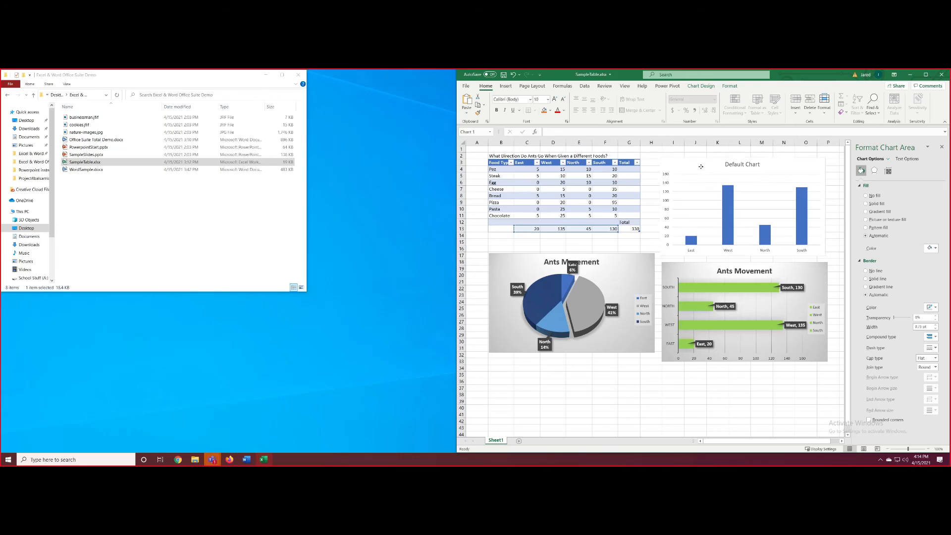
left_click(835, 174)
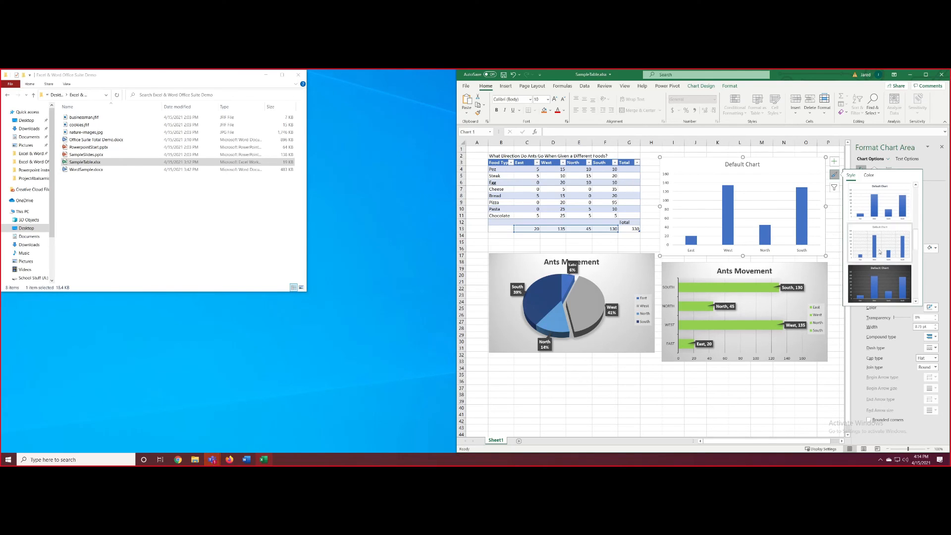
left_click(877, 286)
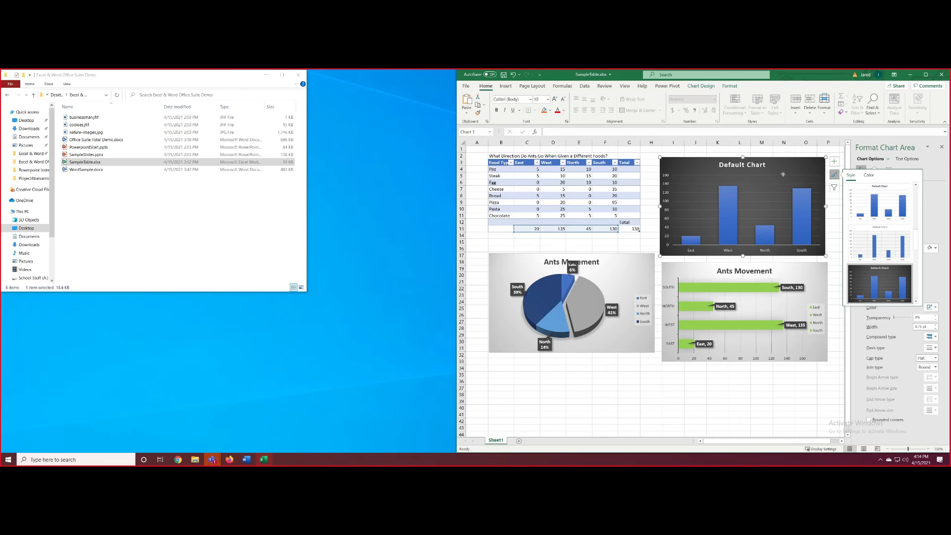